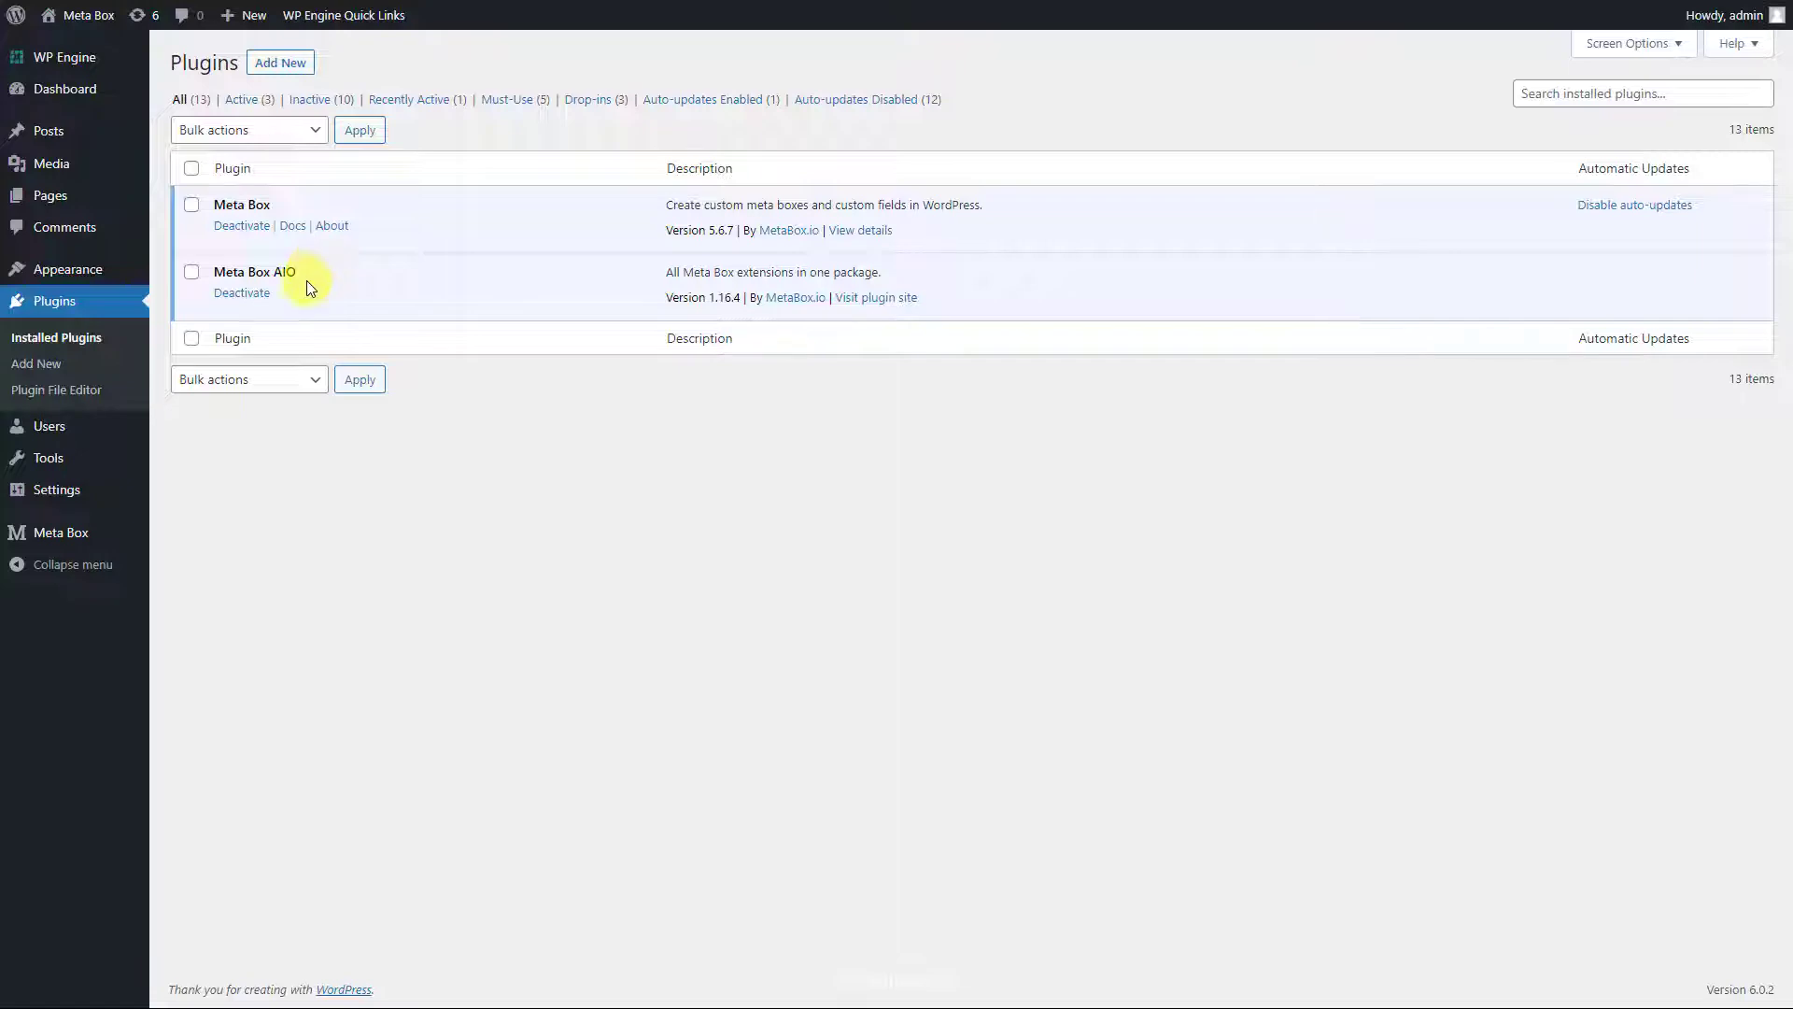
Review which extensions are enabled in the Meta Box extensions list.
mouse_move(121, 530)
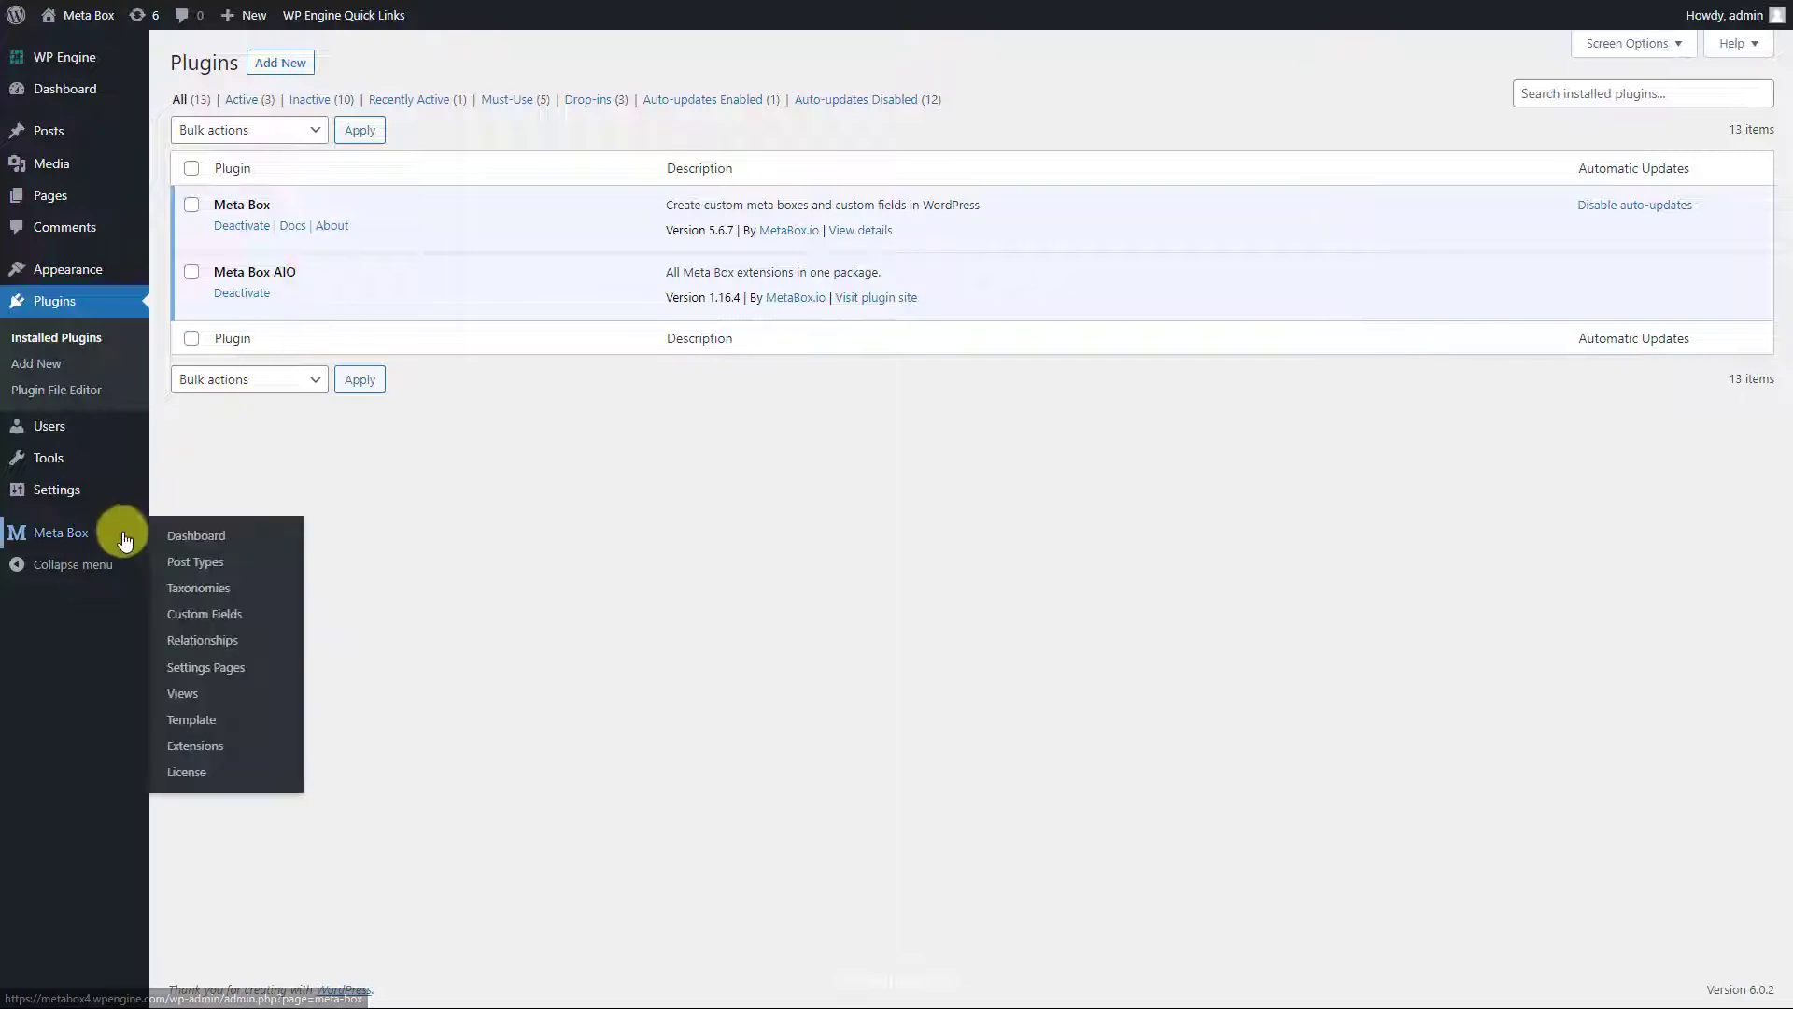
click(155, 749)
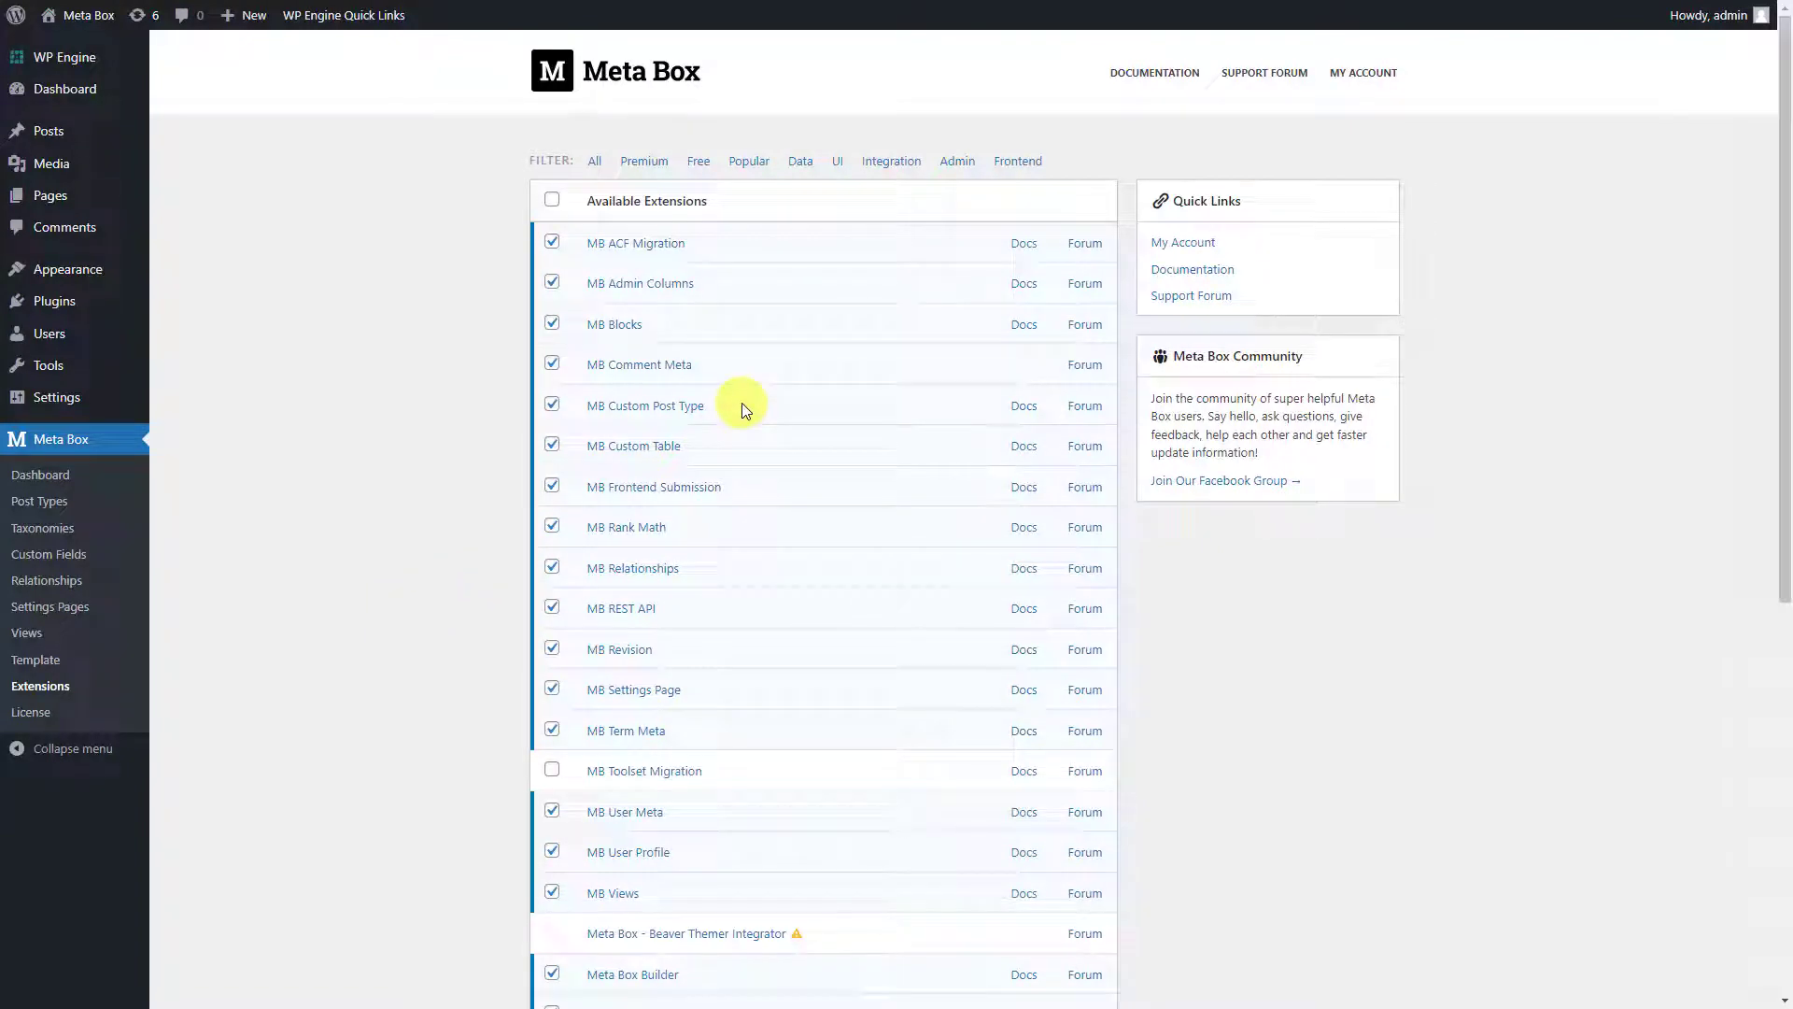
scroll(744, 407, down, 5)
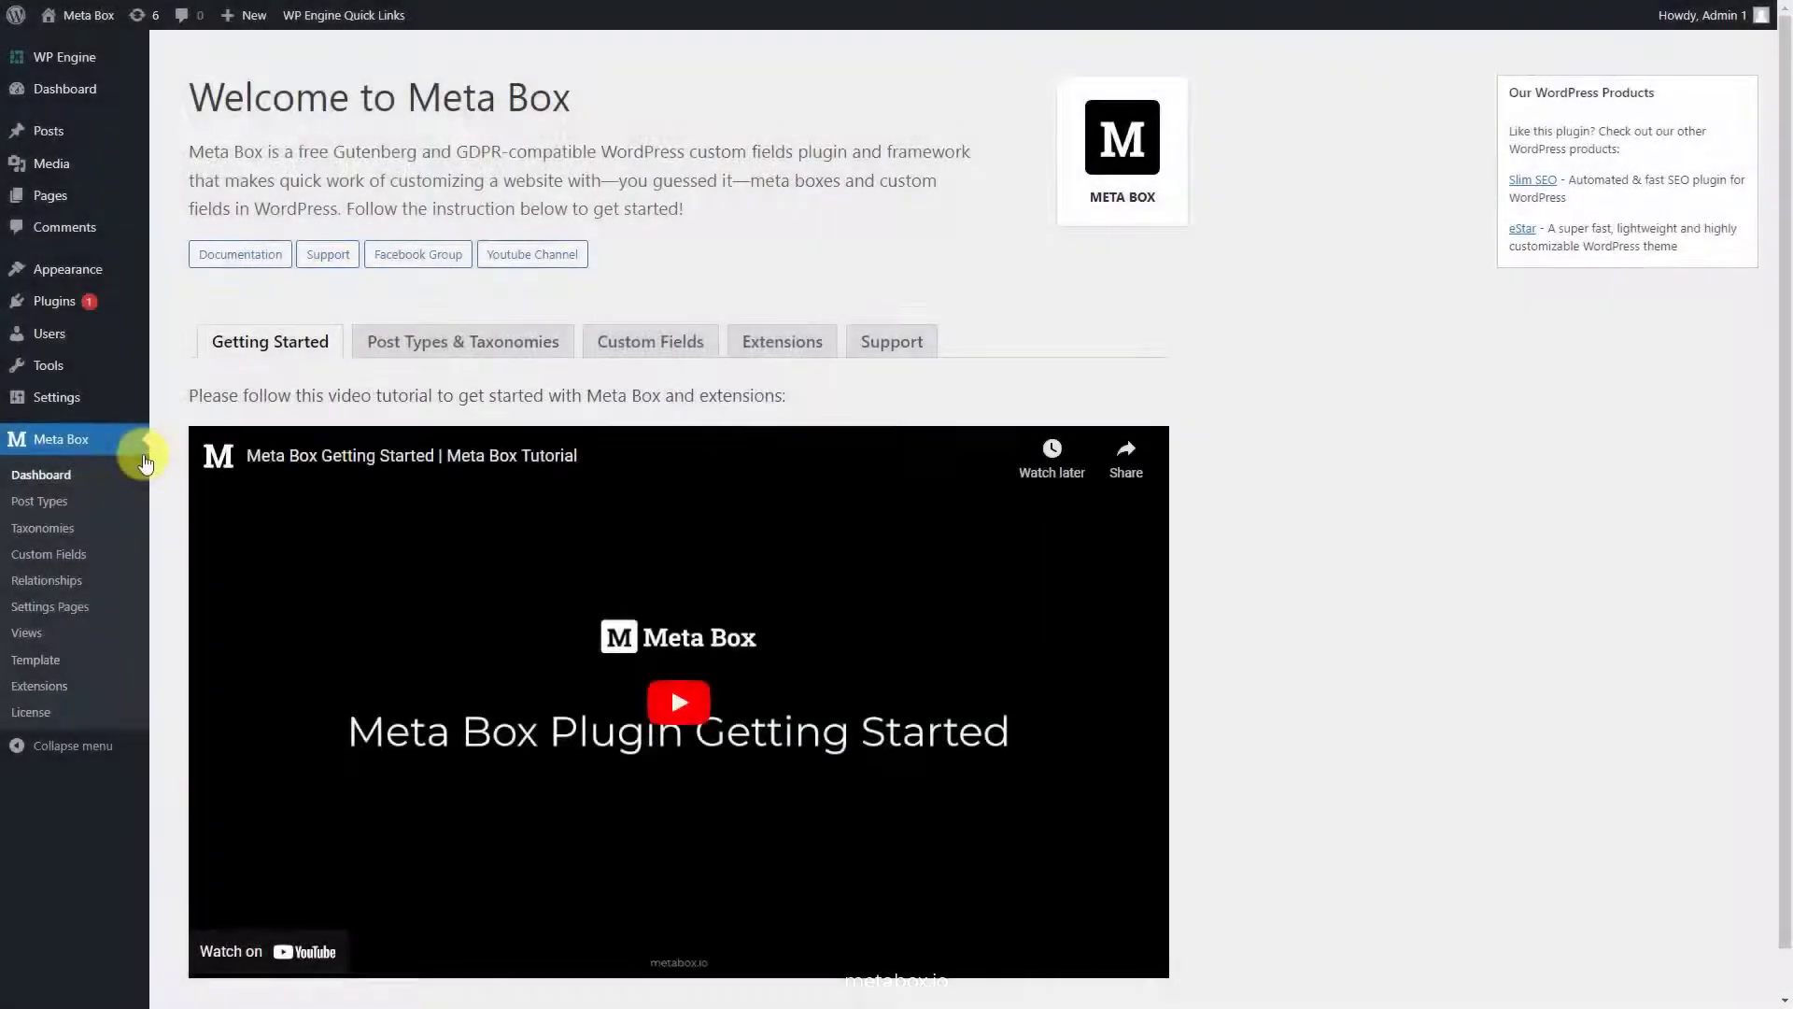
Create and publish a custom post type with plural name "Car Rentals" and singular name "Car Rental".
click(82, 509)
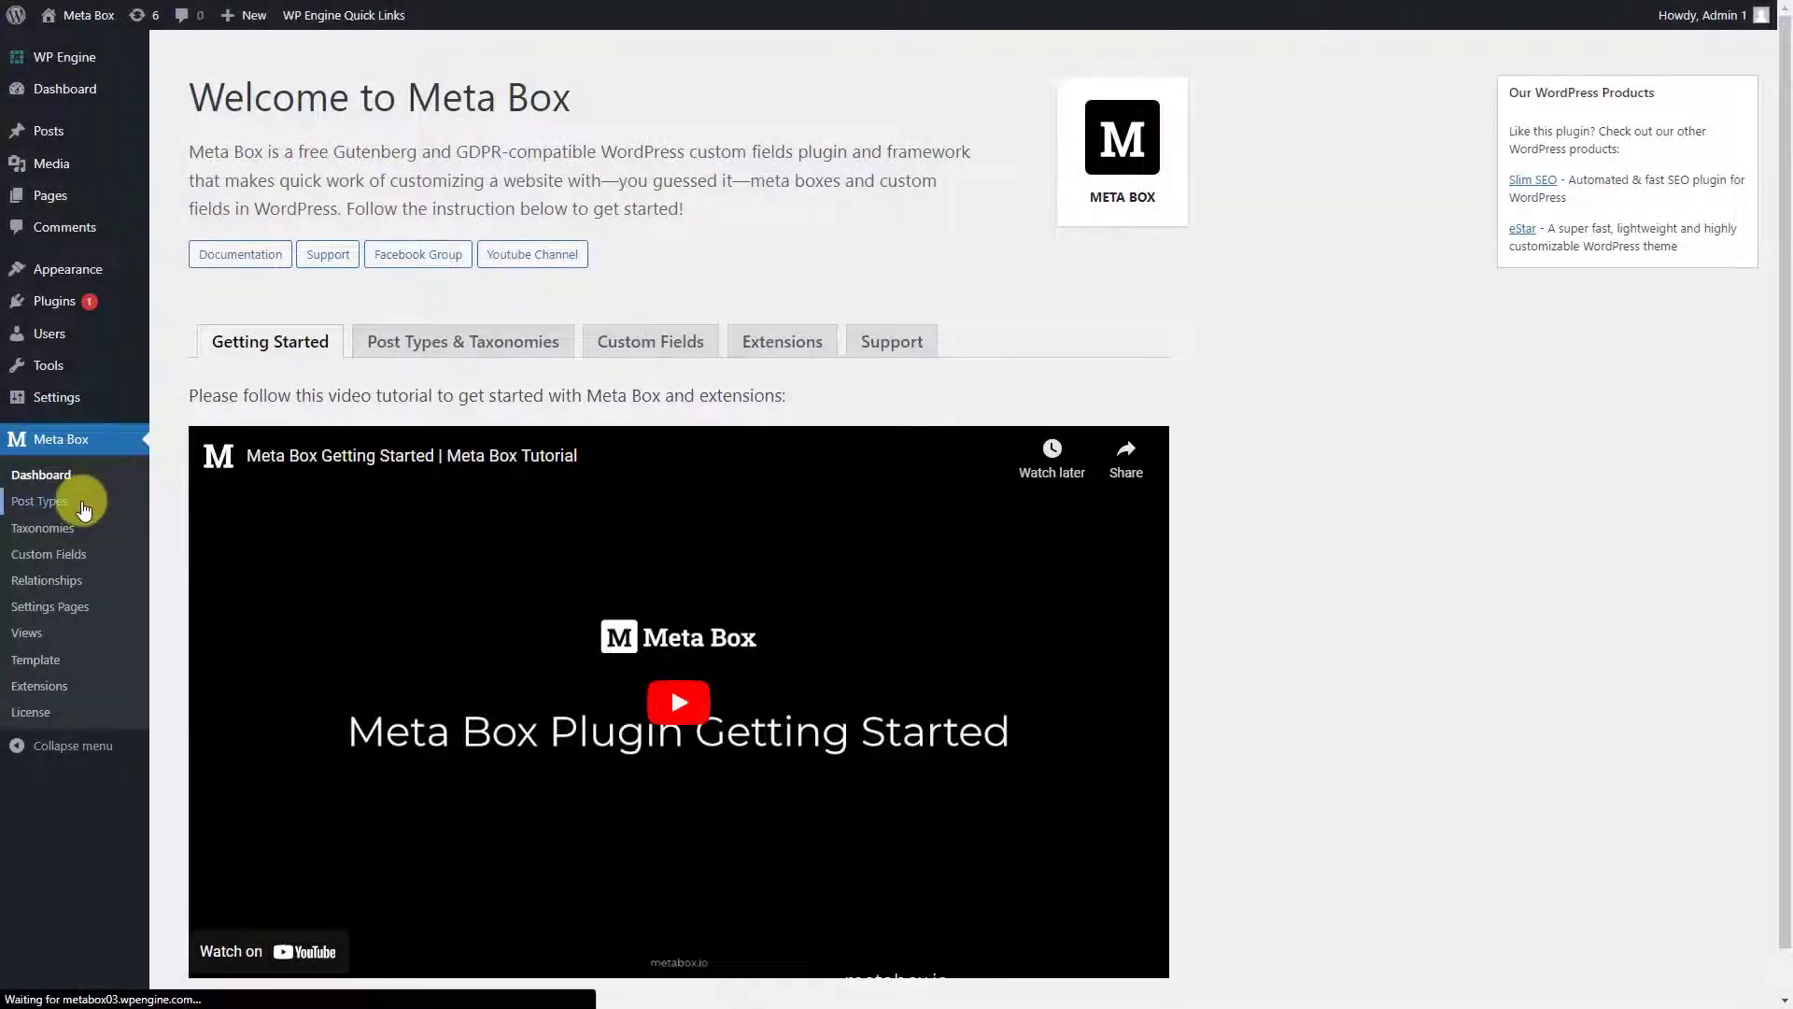
click(320, 67)
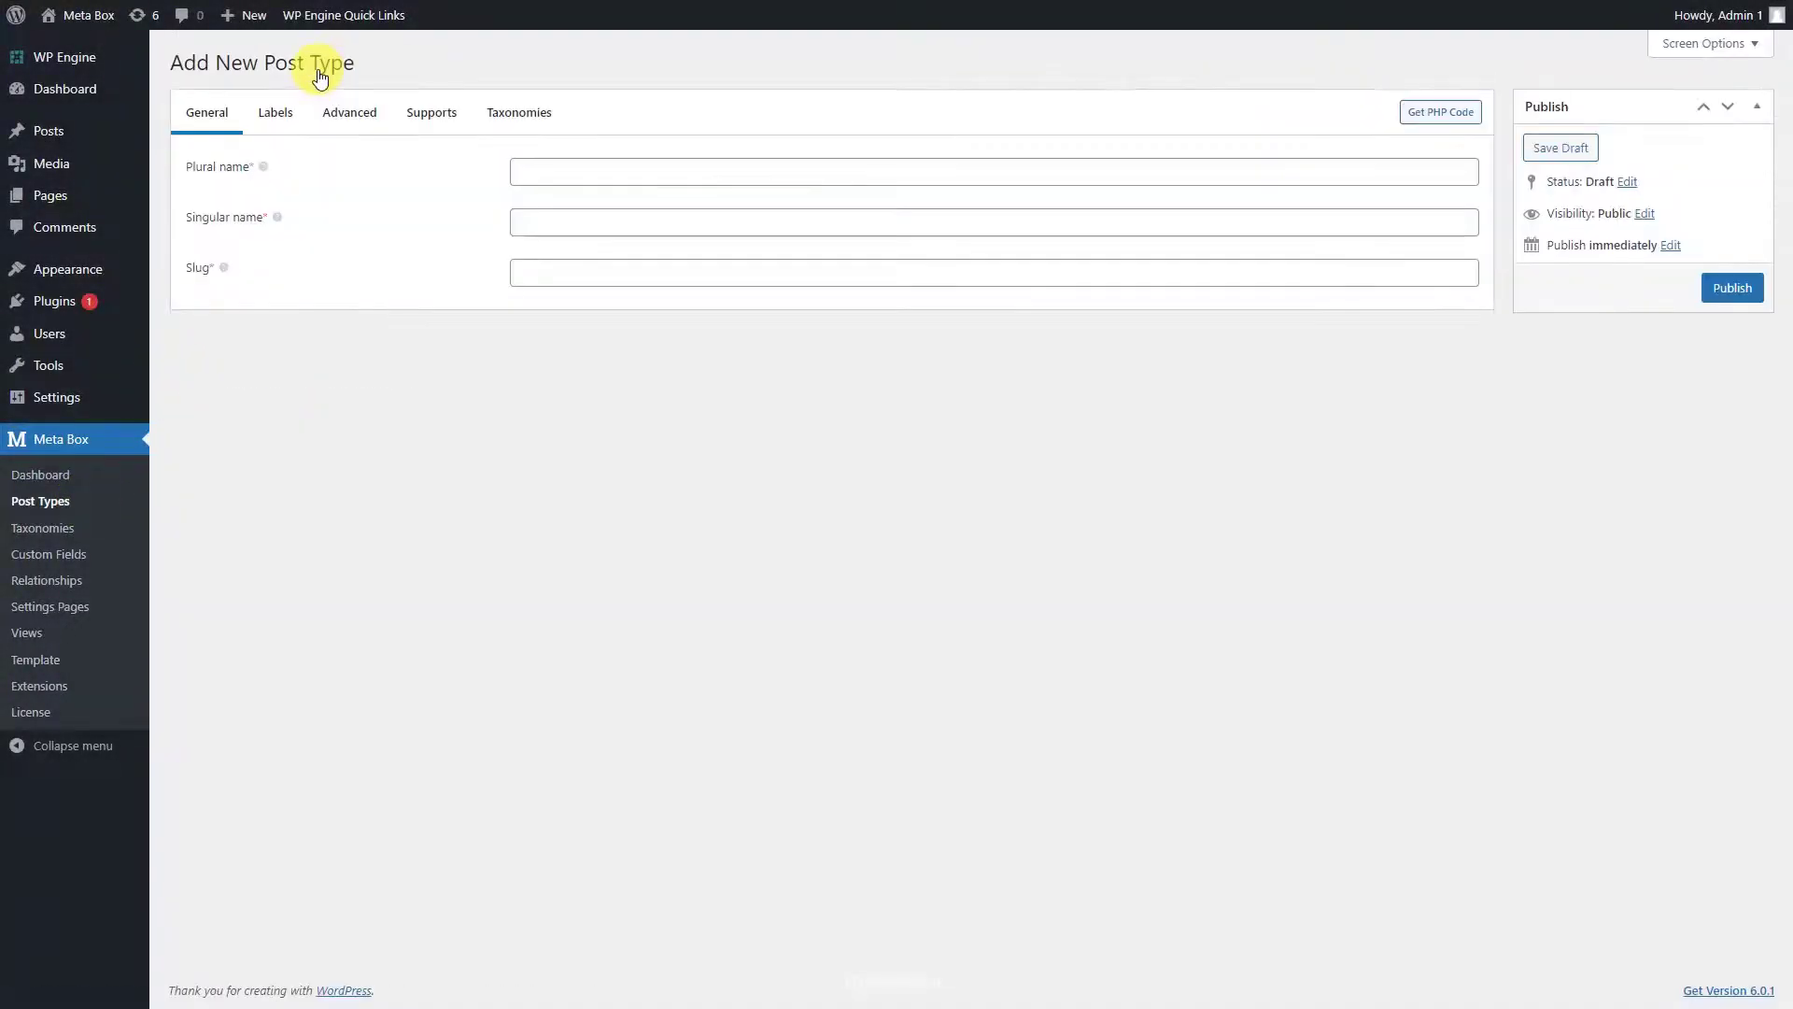
click(629, 168)
text(Car Rentals)
click(629, 221)
text(Car Rental)
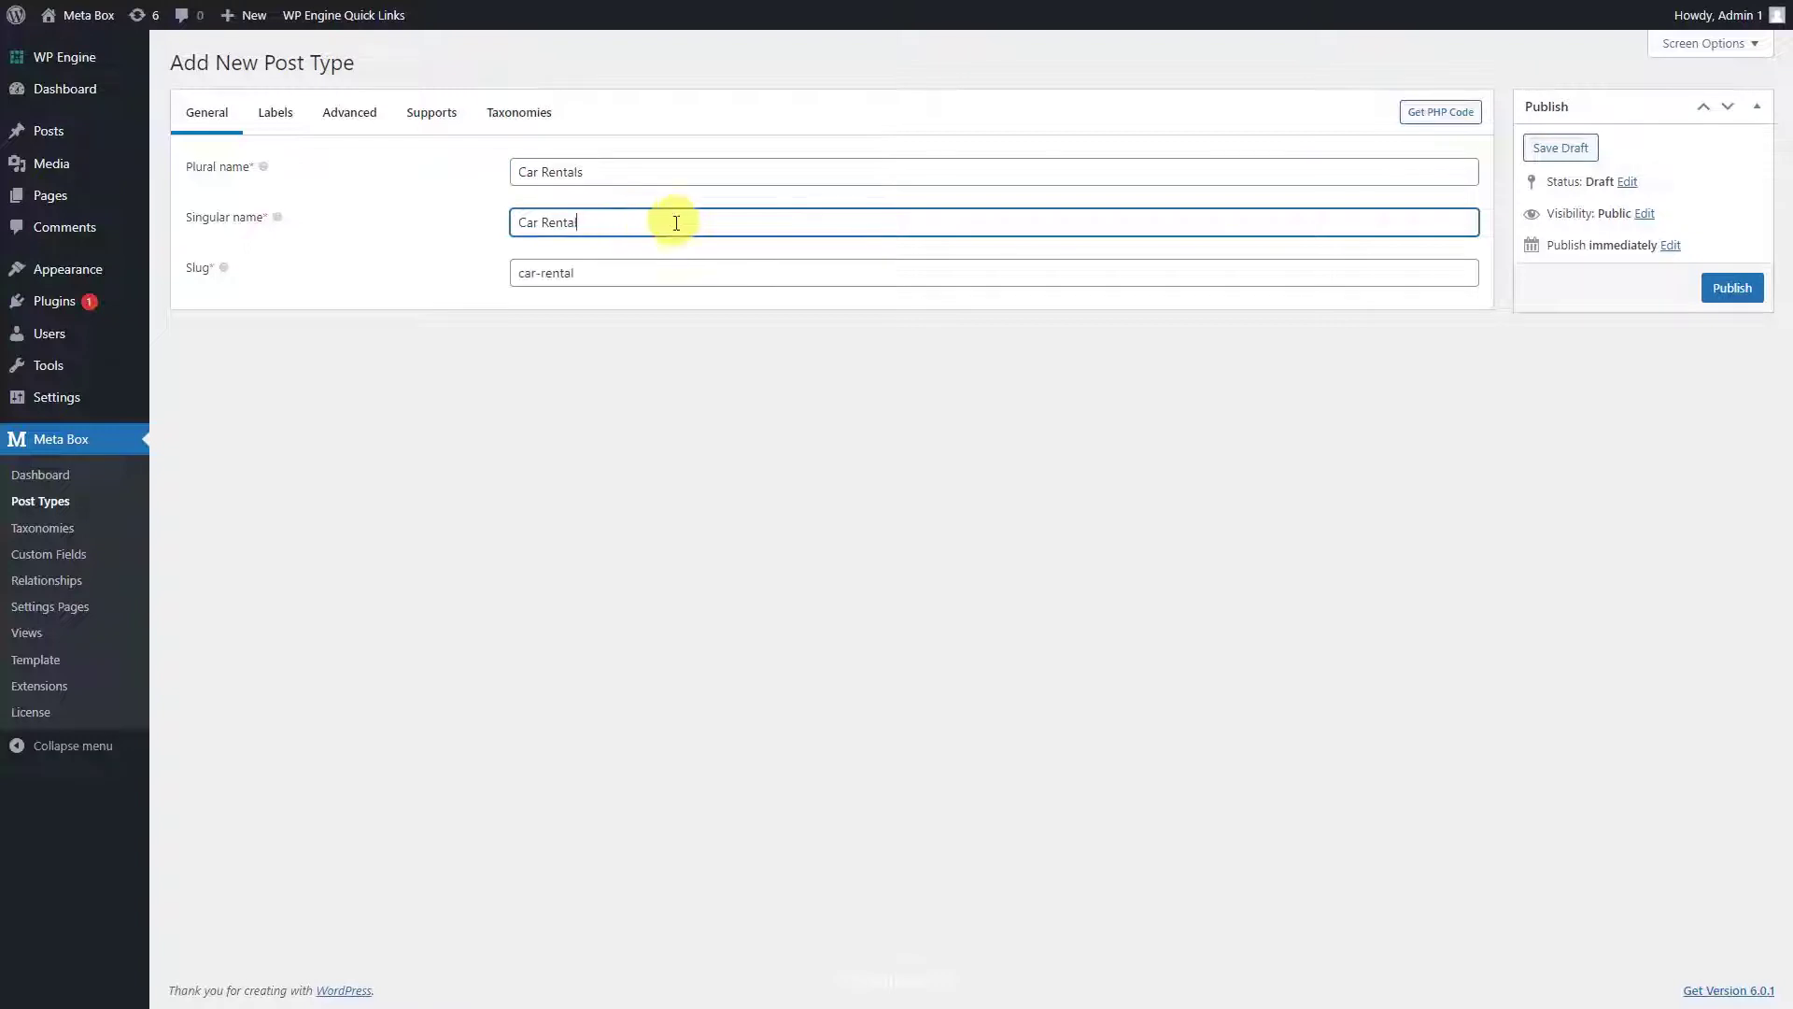
click(1730, 290)
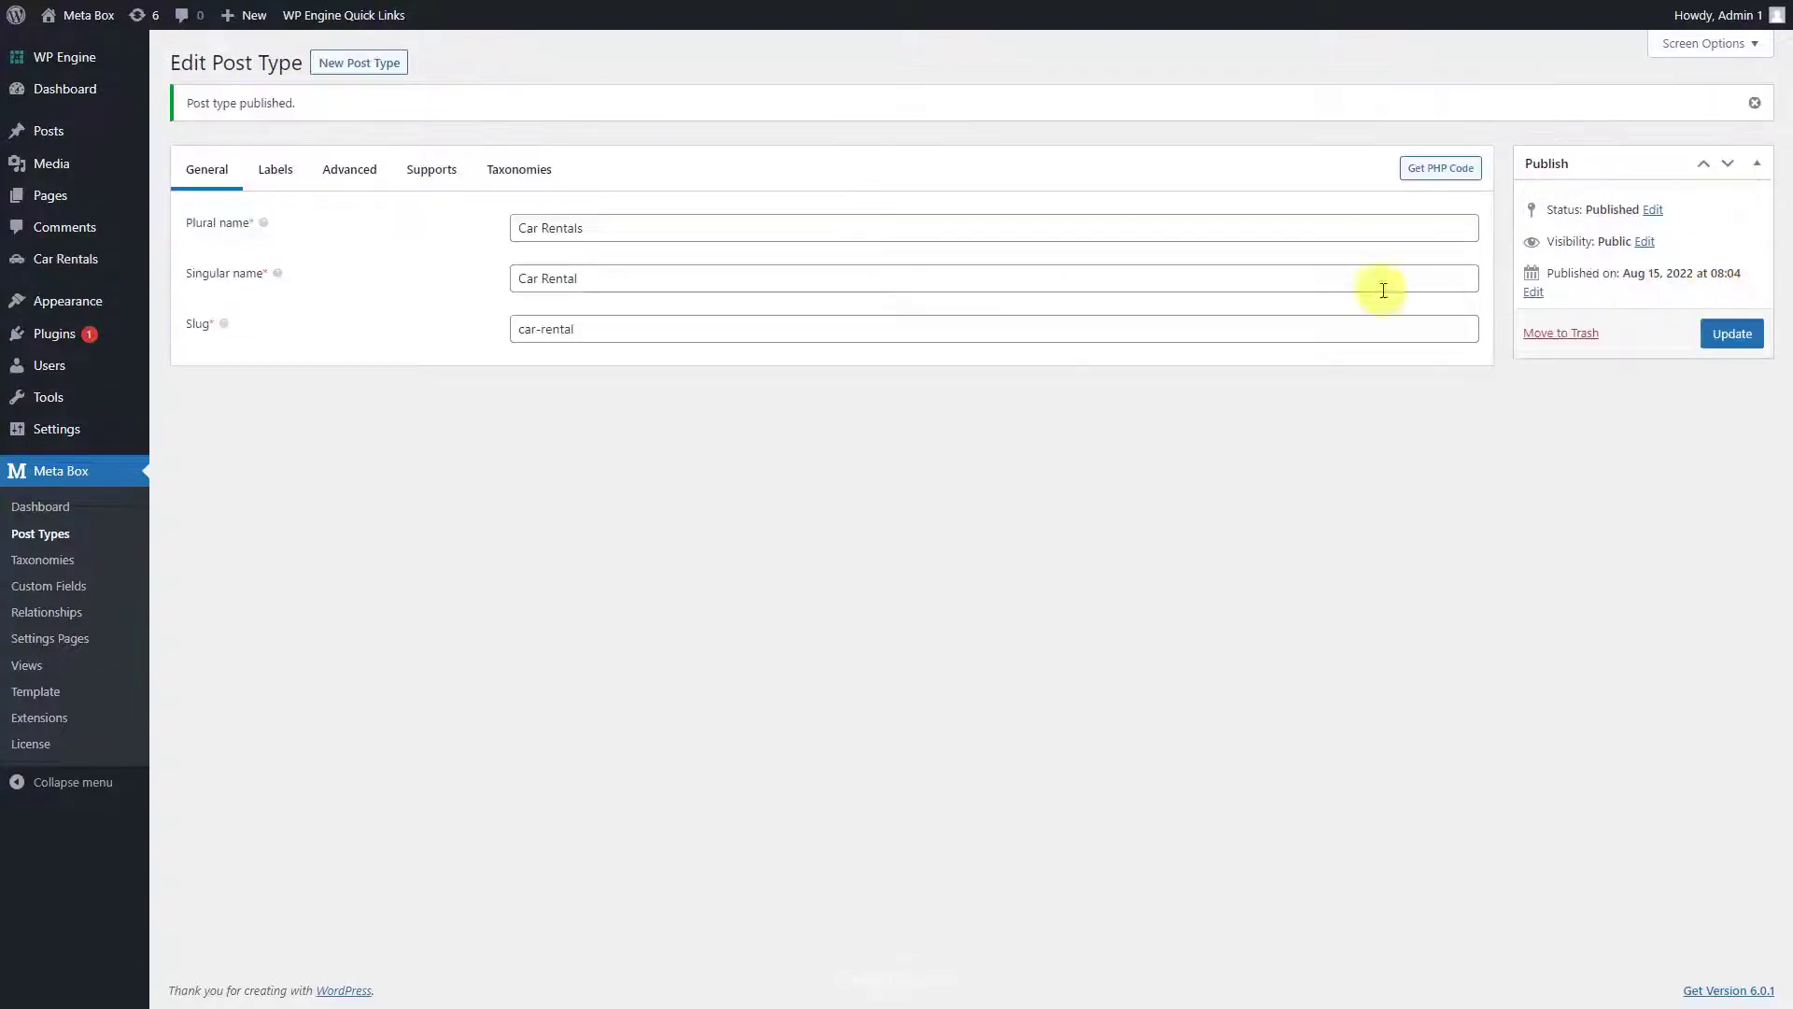
mouse_move(134, 271)
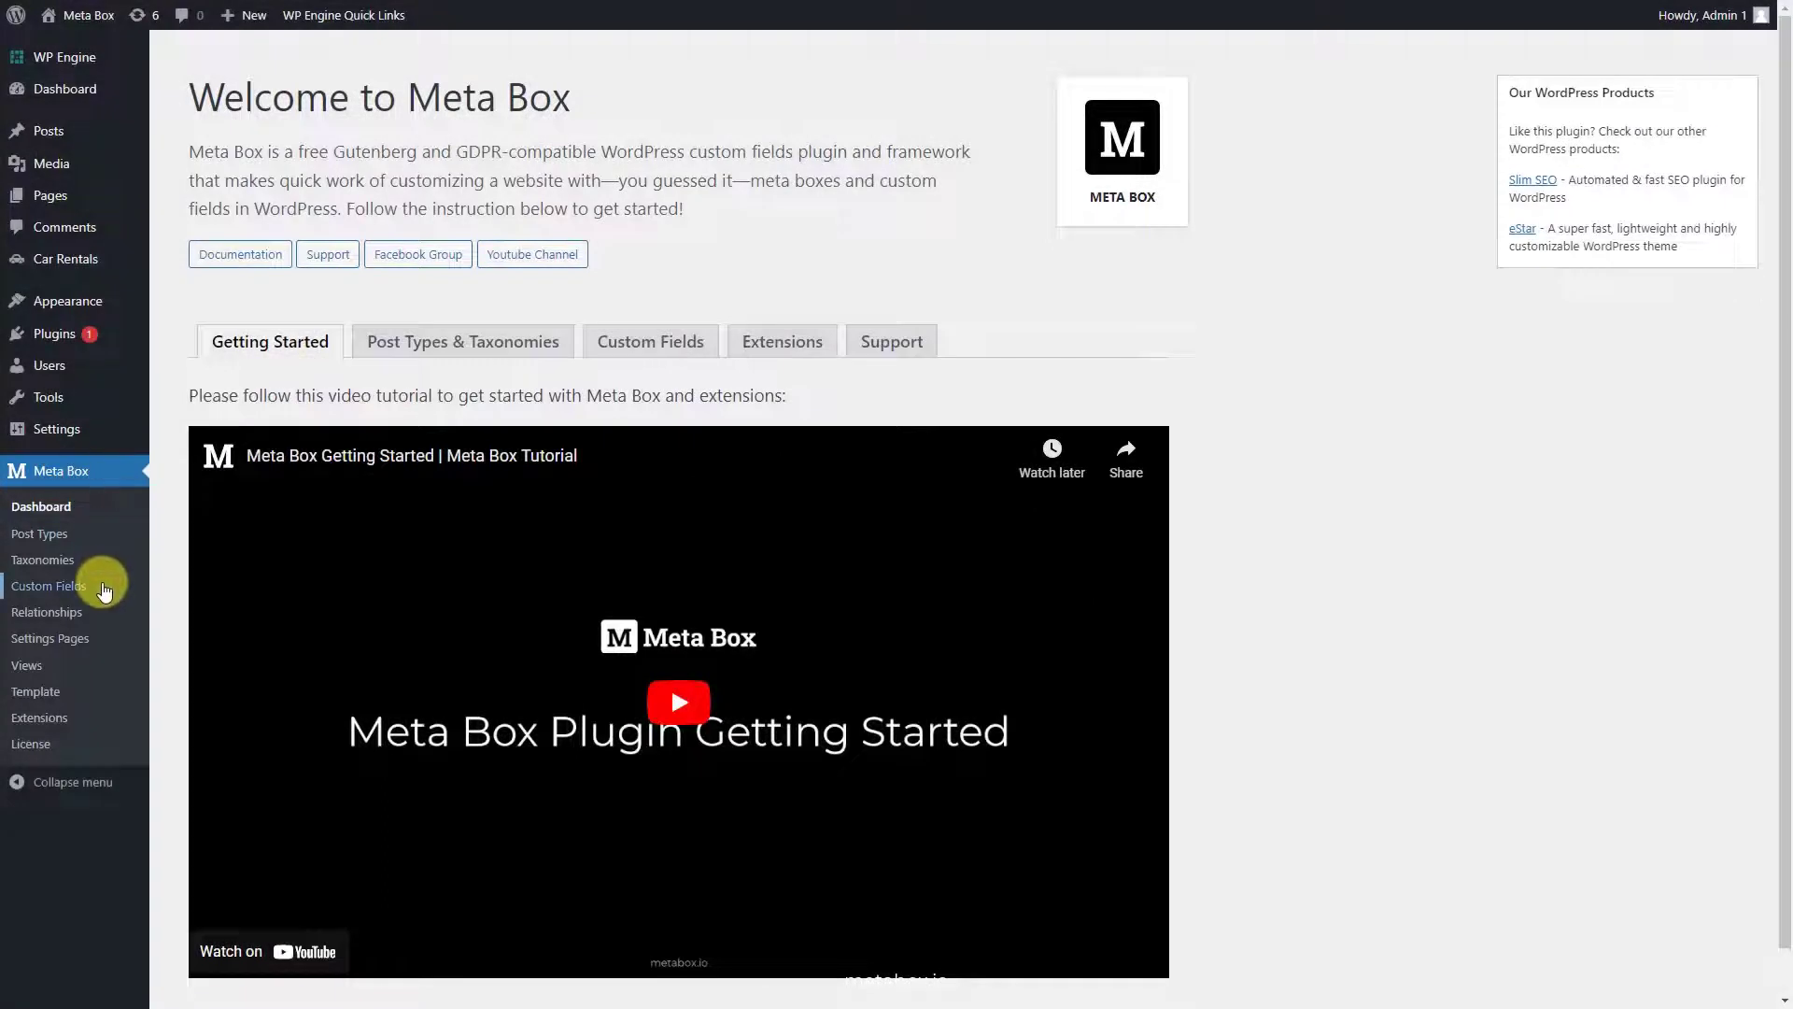
Create a new custom field group titled "Car Rental Information".
click(101, 586)
click(313, 67)
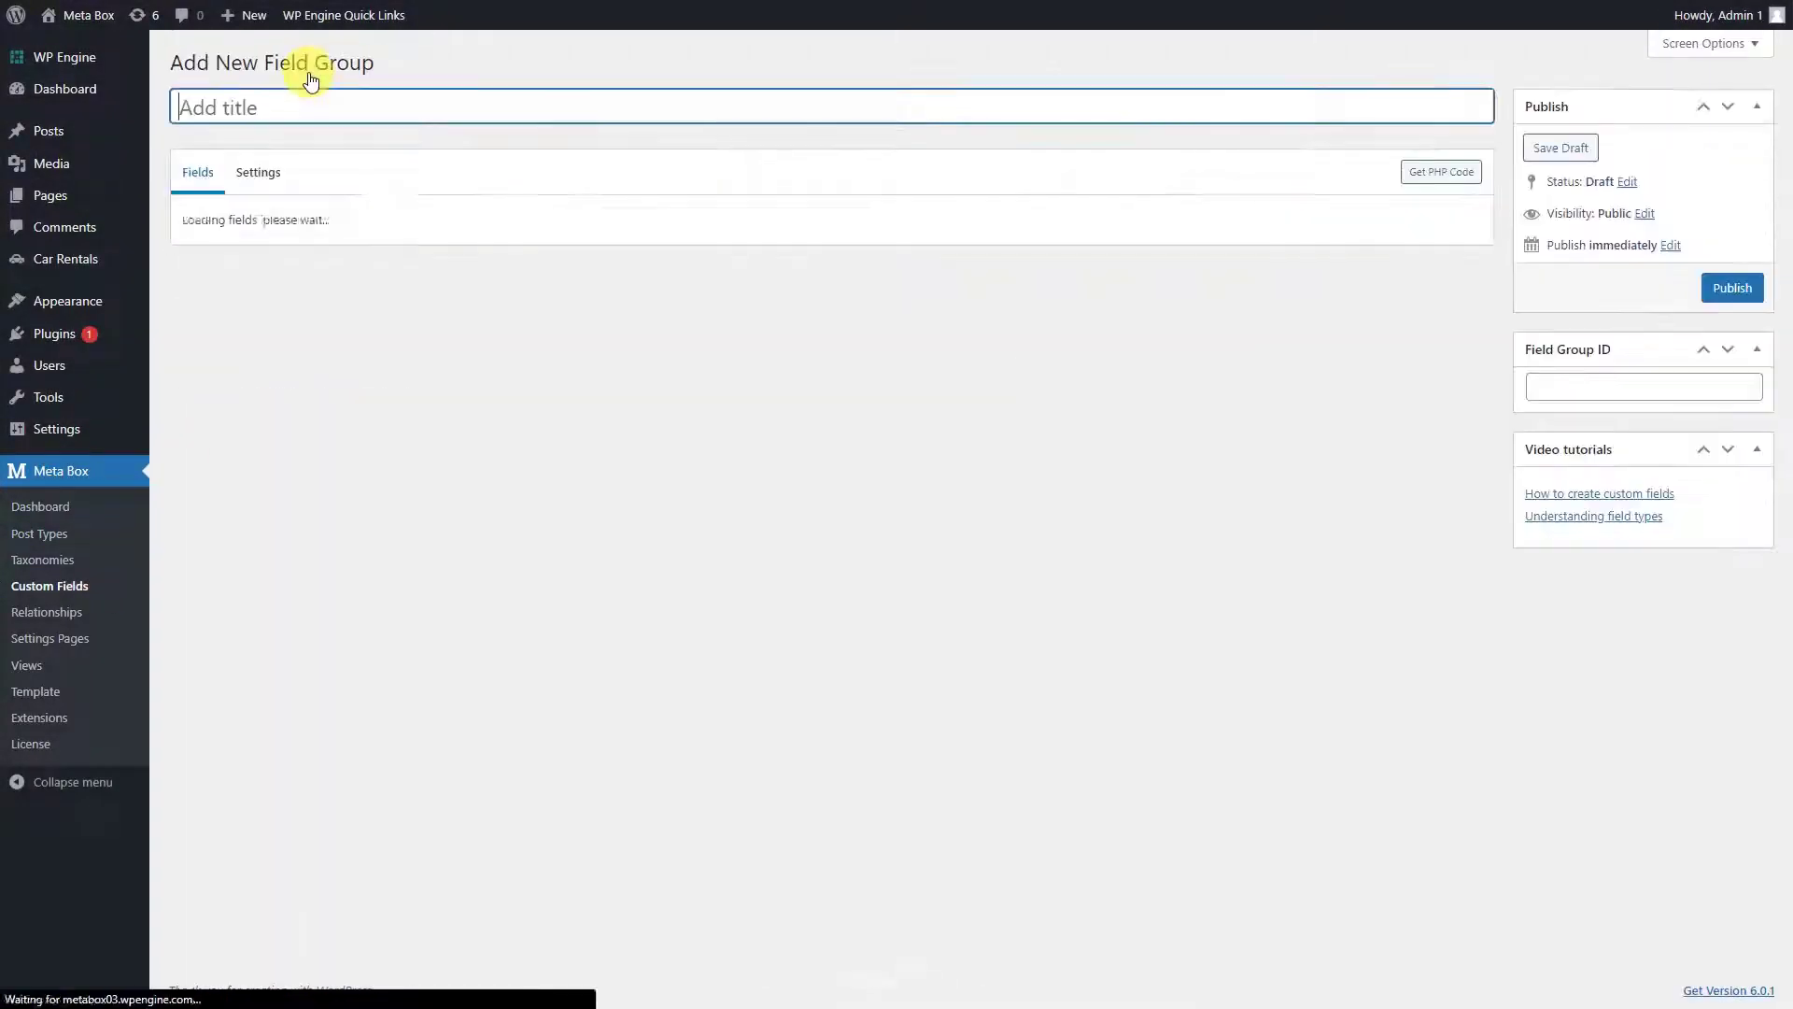
text(Car Rental Information)
Add a number field labelled "Rental Price" to the field group.
click(230, 272)
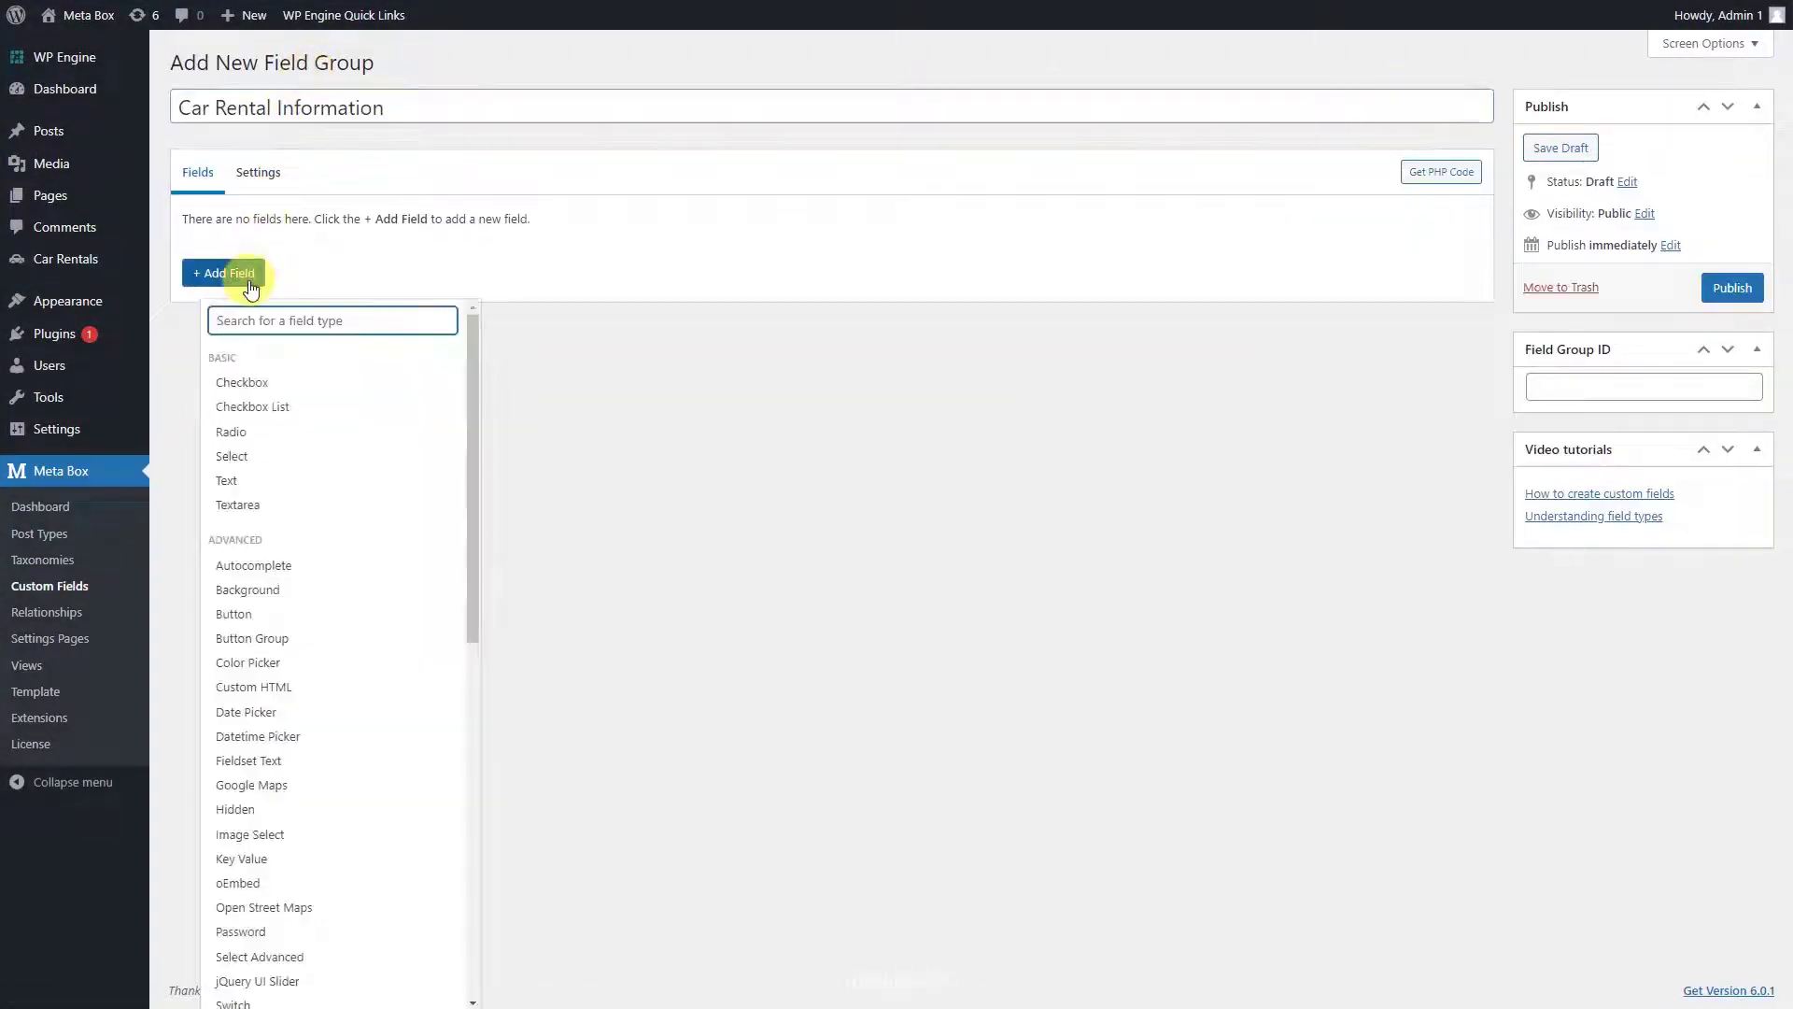
text(number)
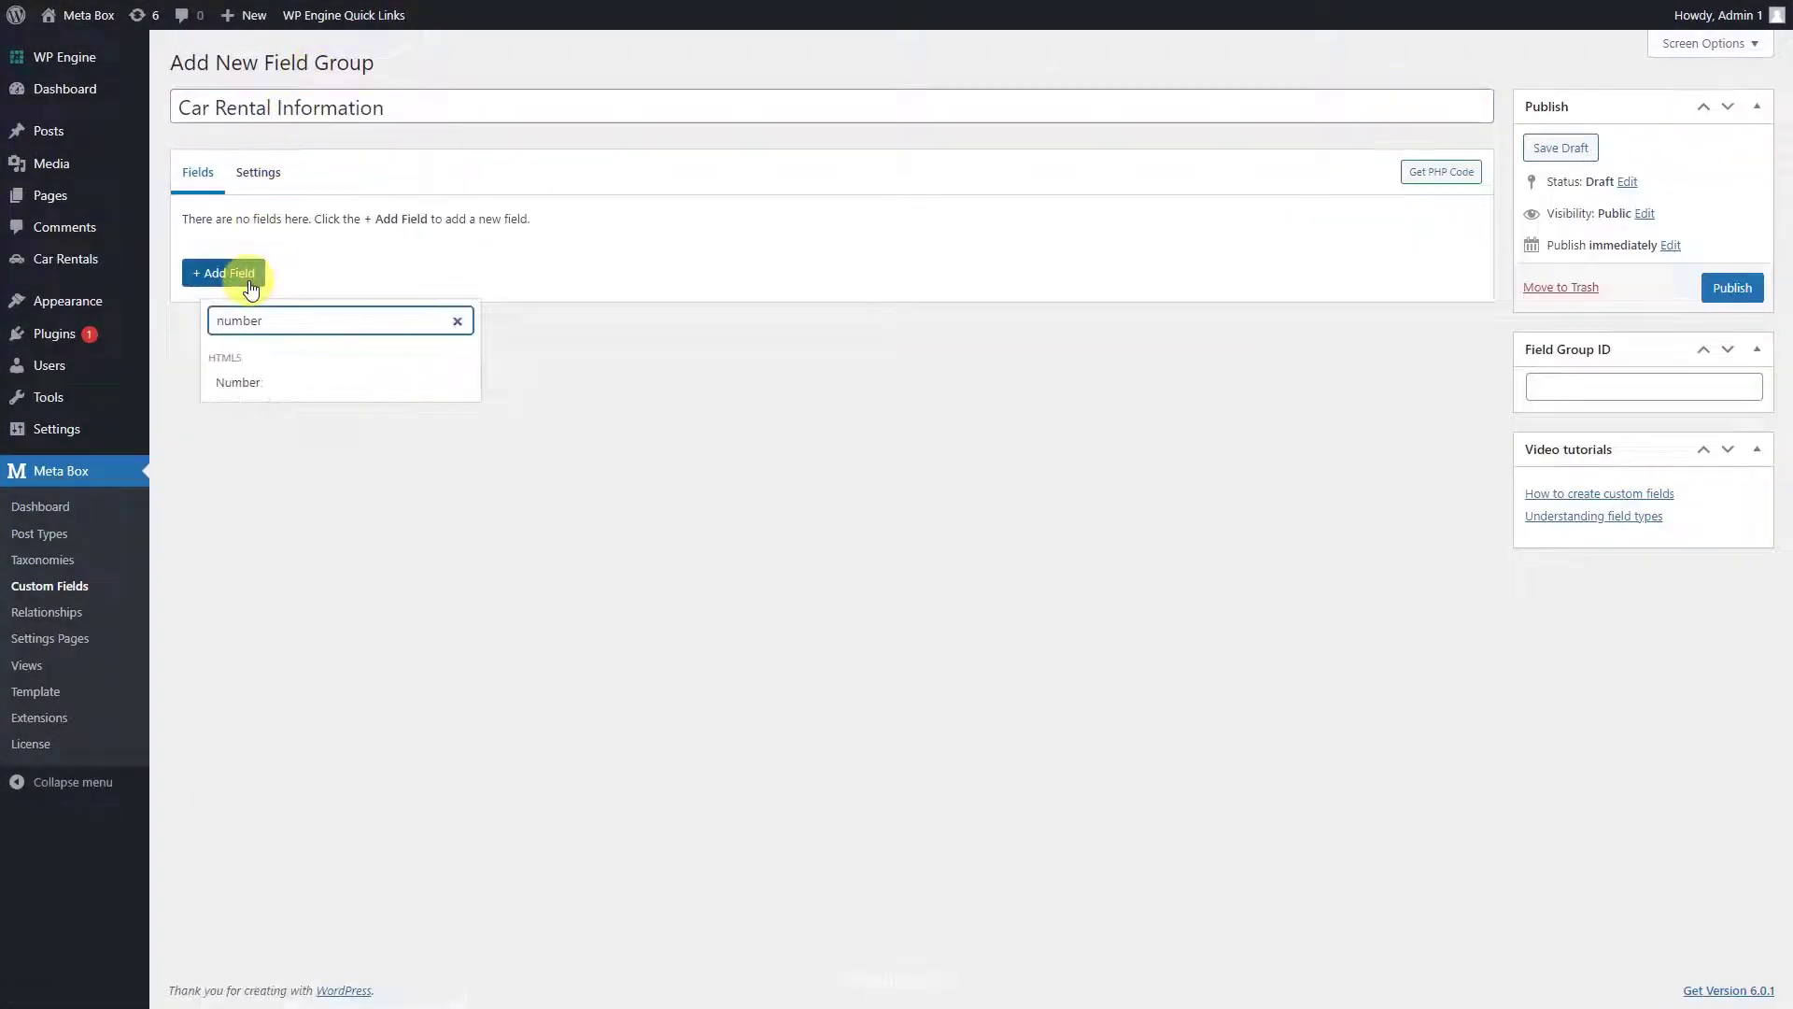
click(285, 384)
text(Rental Price)
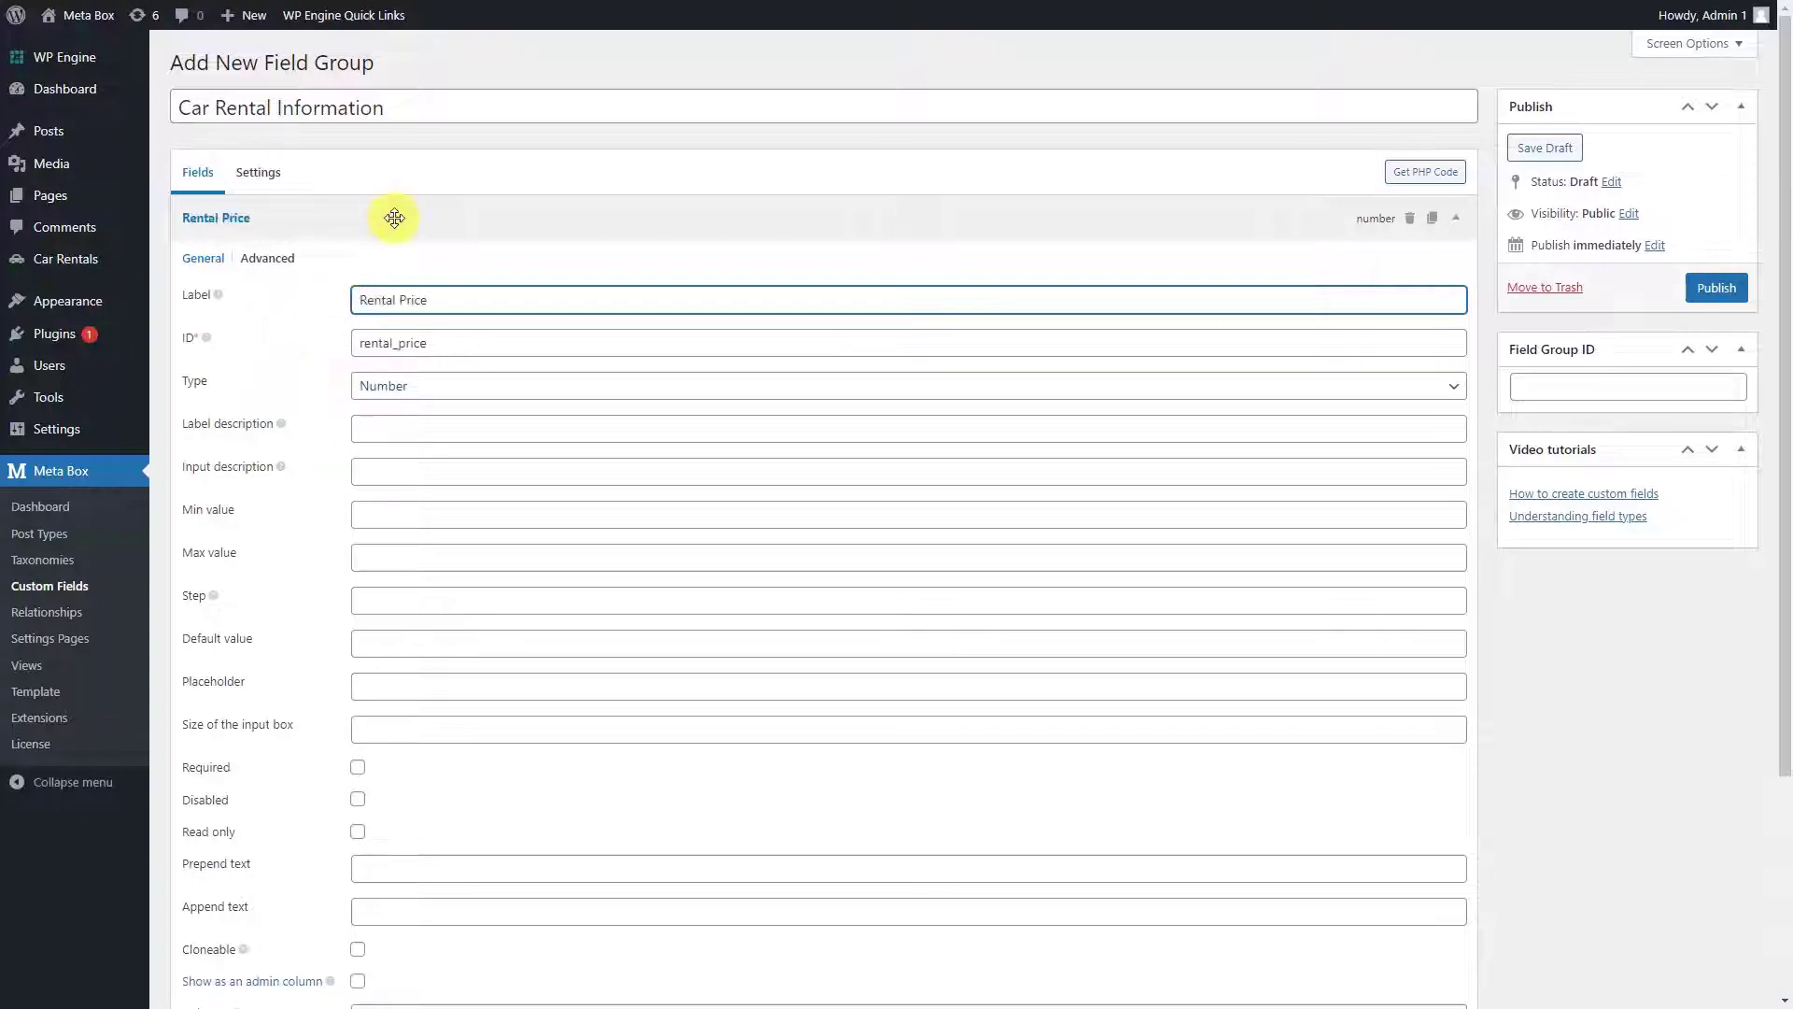
click(394, 217)
Add a number field labelled "Car Year" with the placeholder 2022.
click(223, 270)
text(number)
click(279, 363)
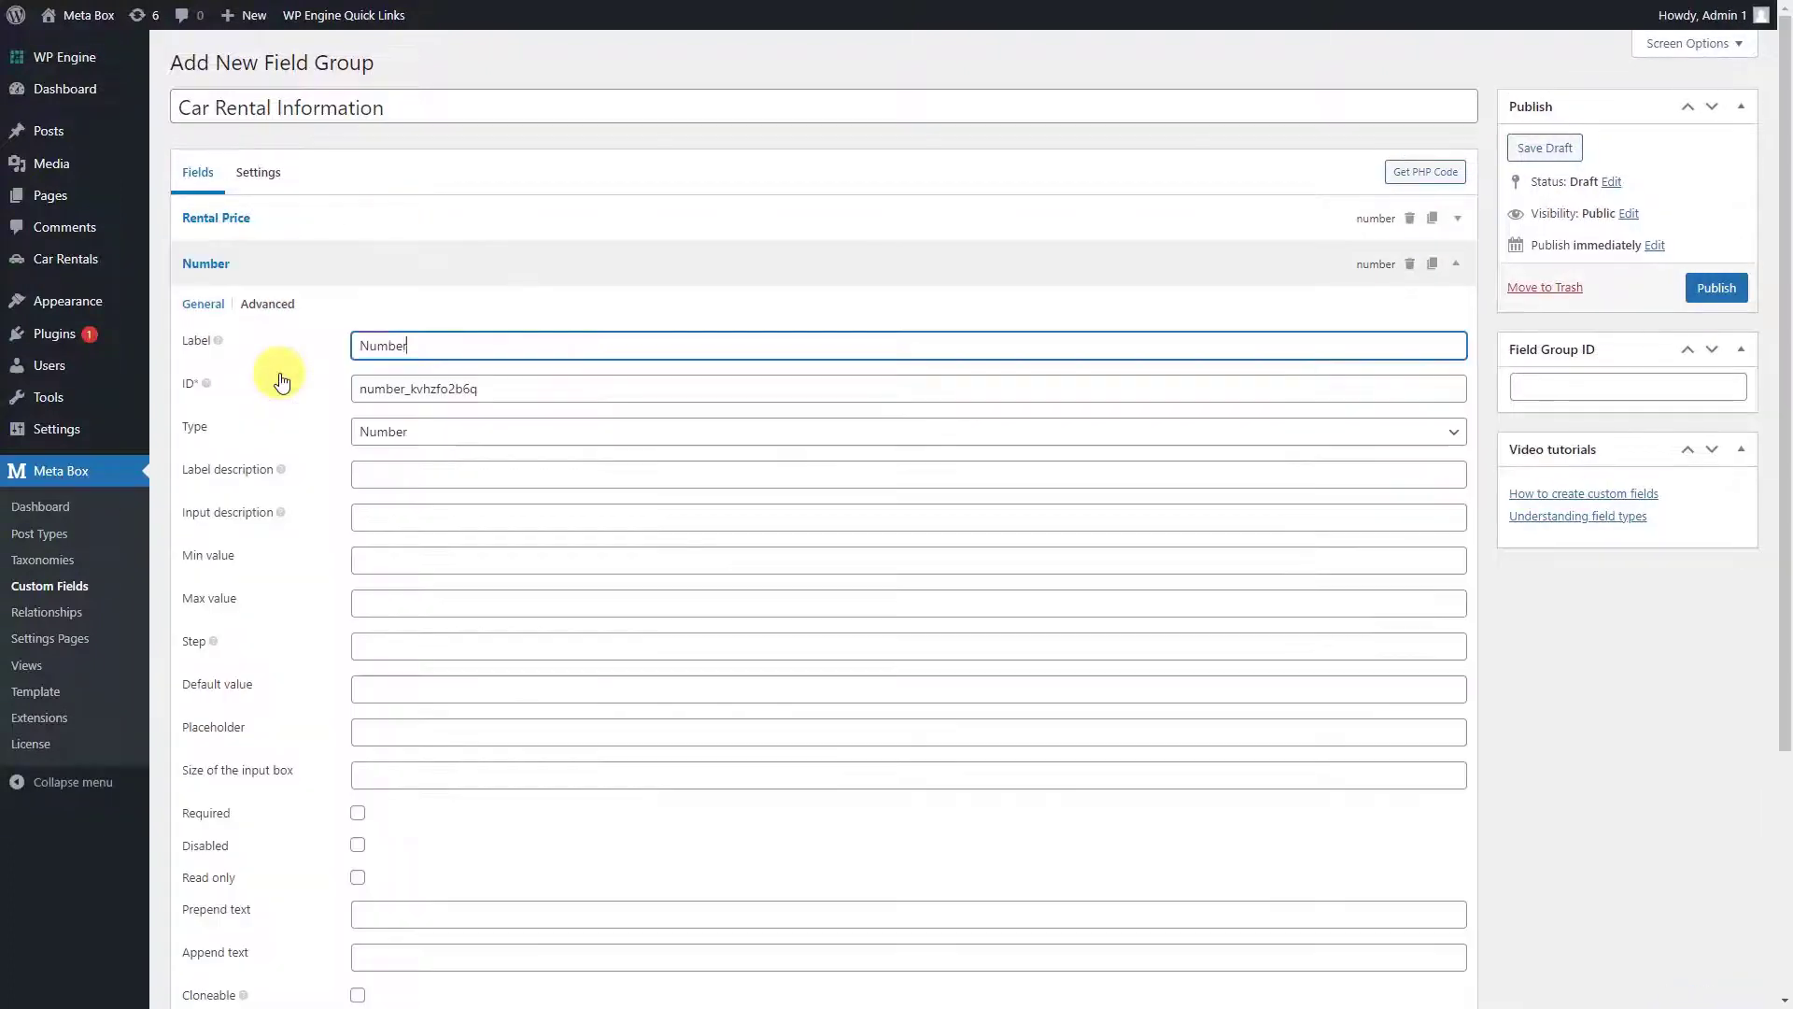
text(Car Year)
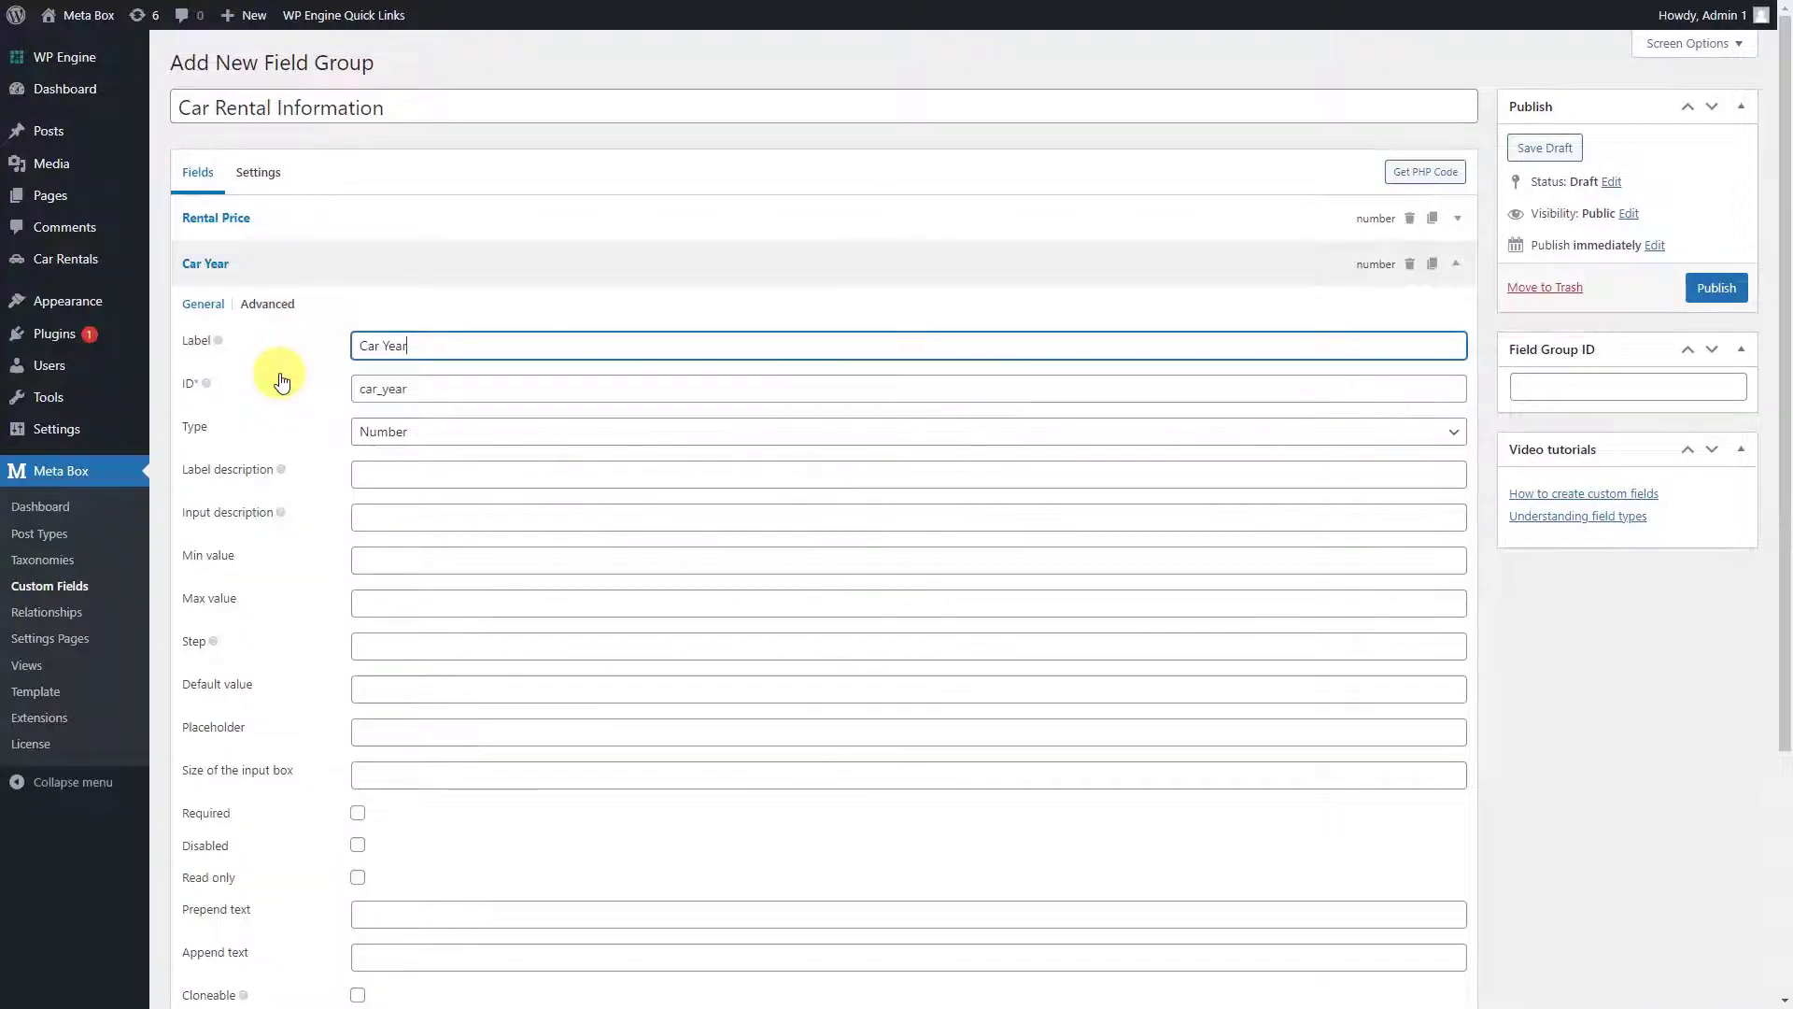
click(415, 733)
text(2022)
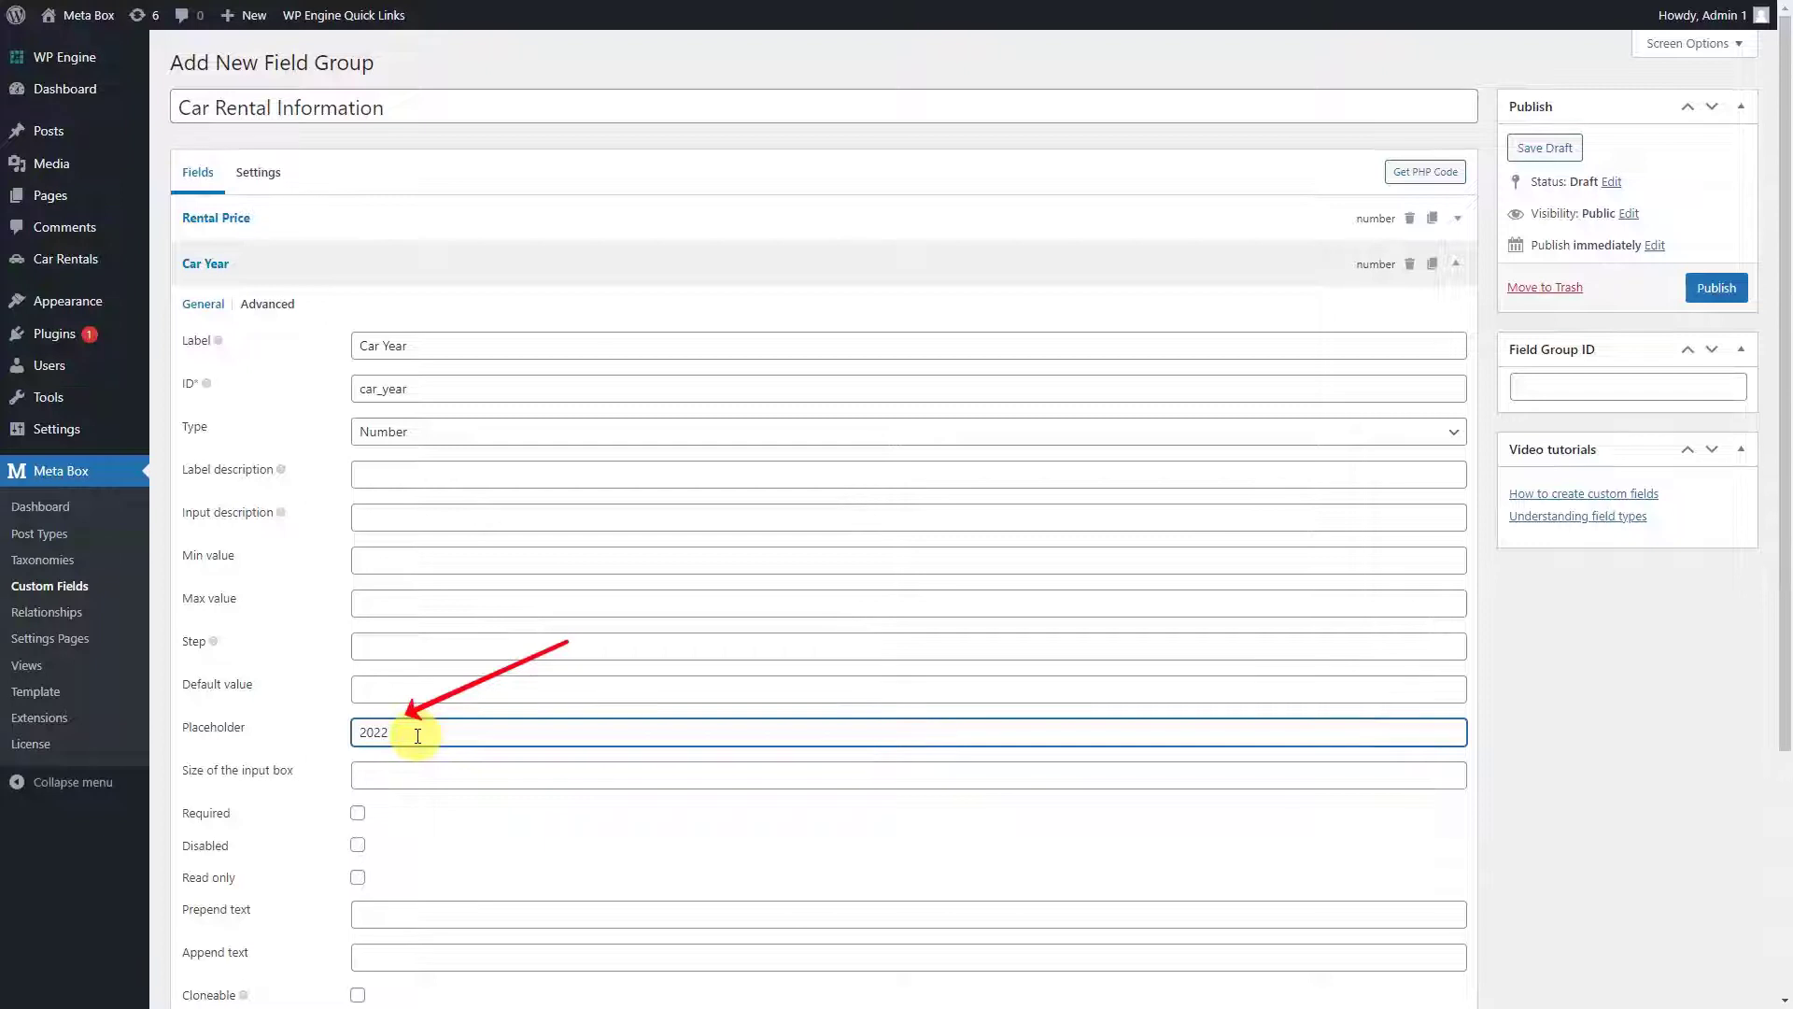
click(516, 274)
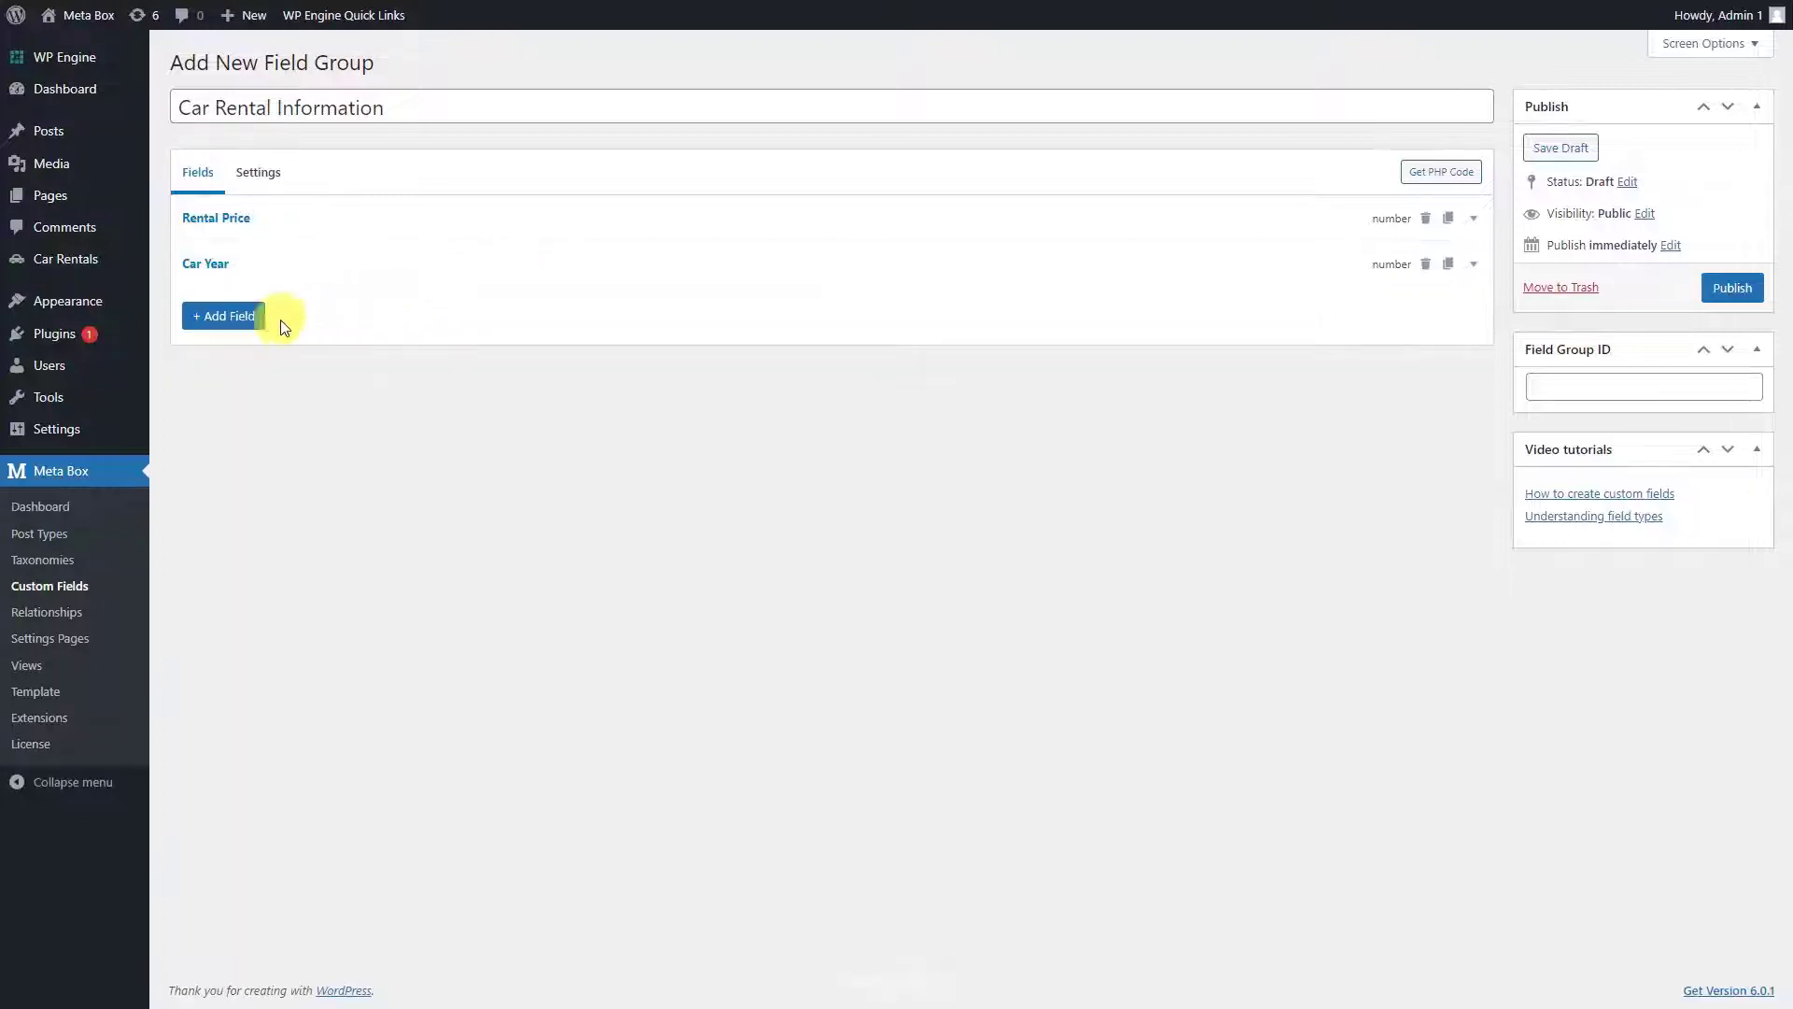
Add a number field labelled "Max Passengers" with a minimum value of 1 and a maximum value of 7.
click(241, 334)
text(number)
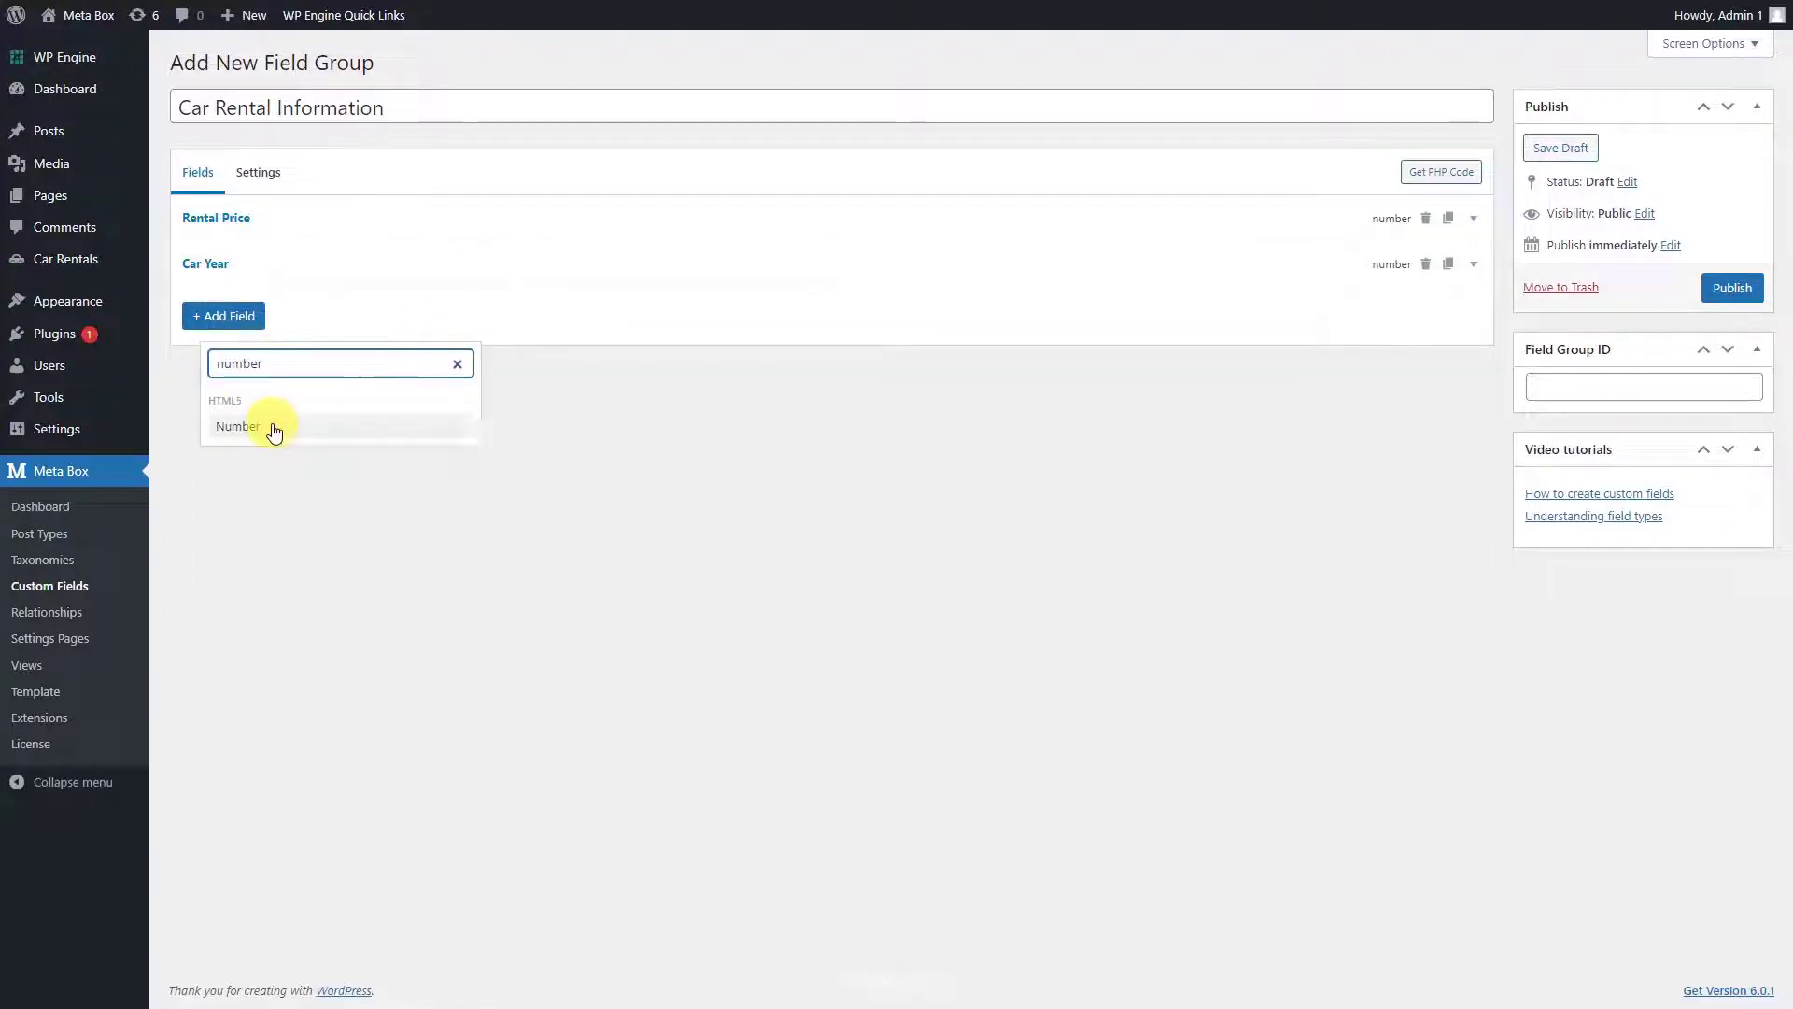
click(275, 430)
text(Max Passengers)
click(408, 606)
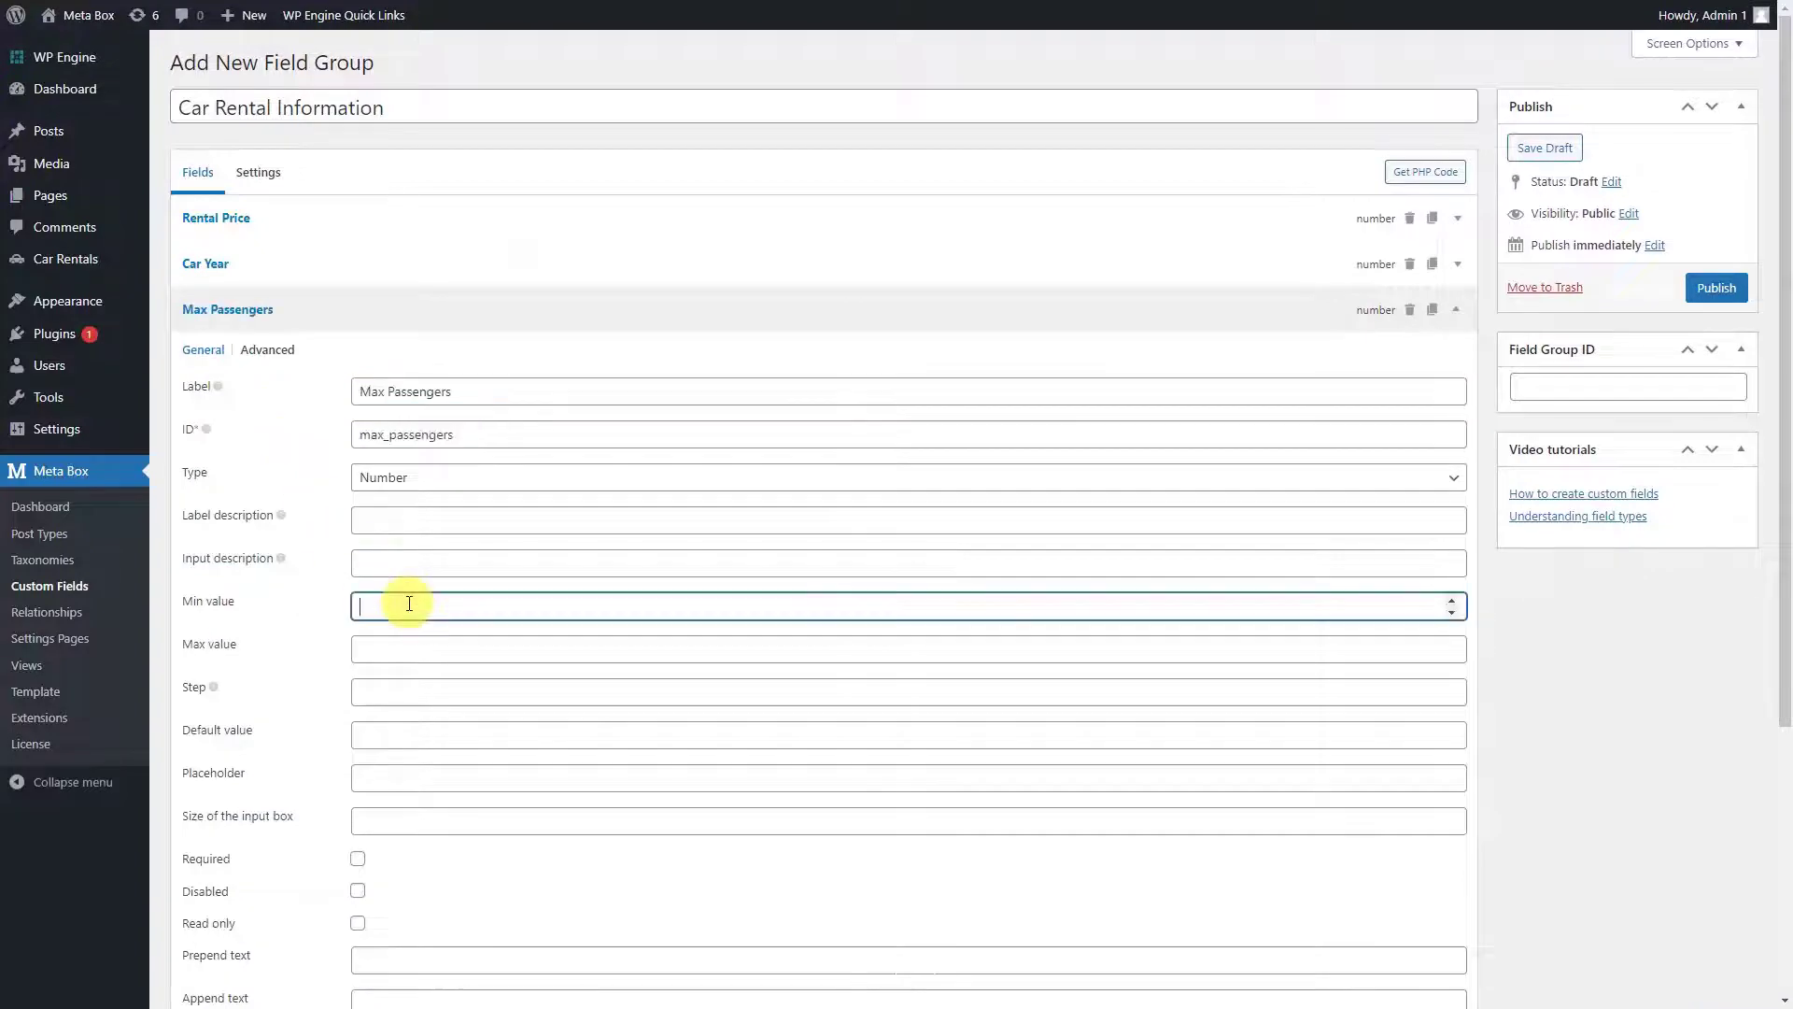
text(1)
click(412, 648)
text(7)
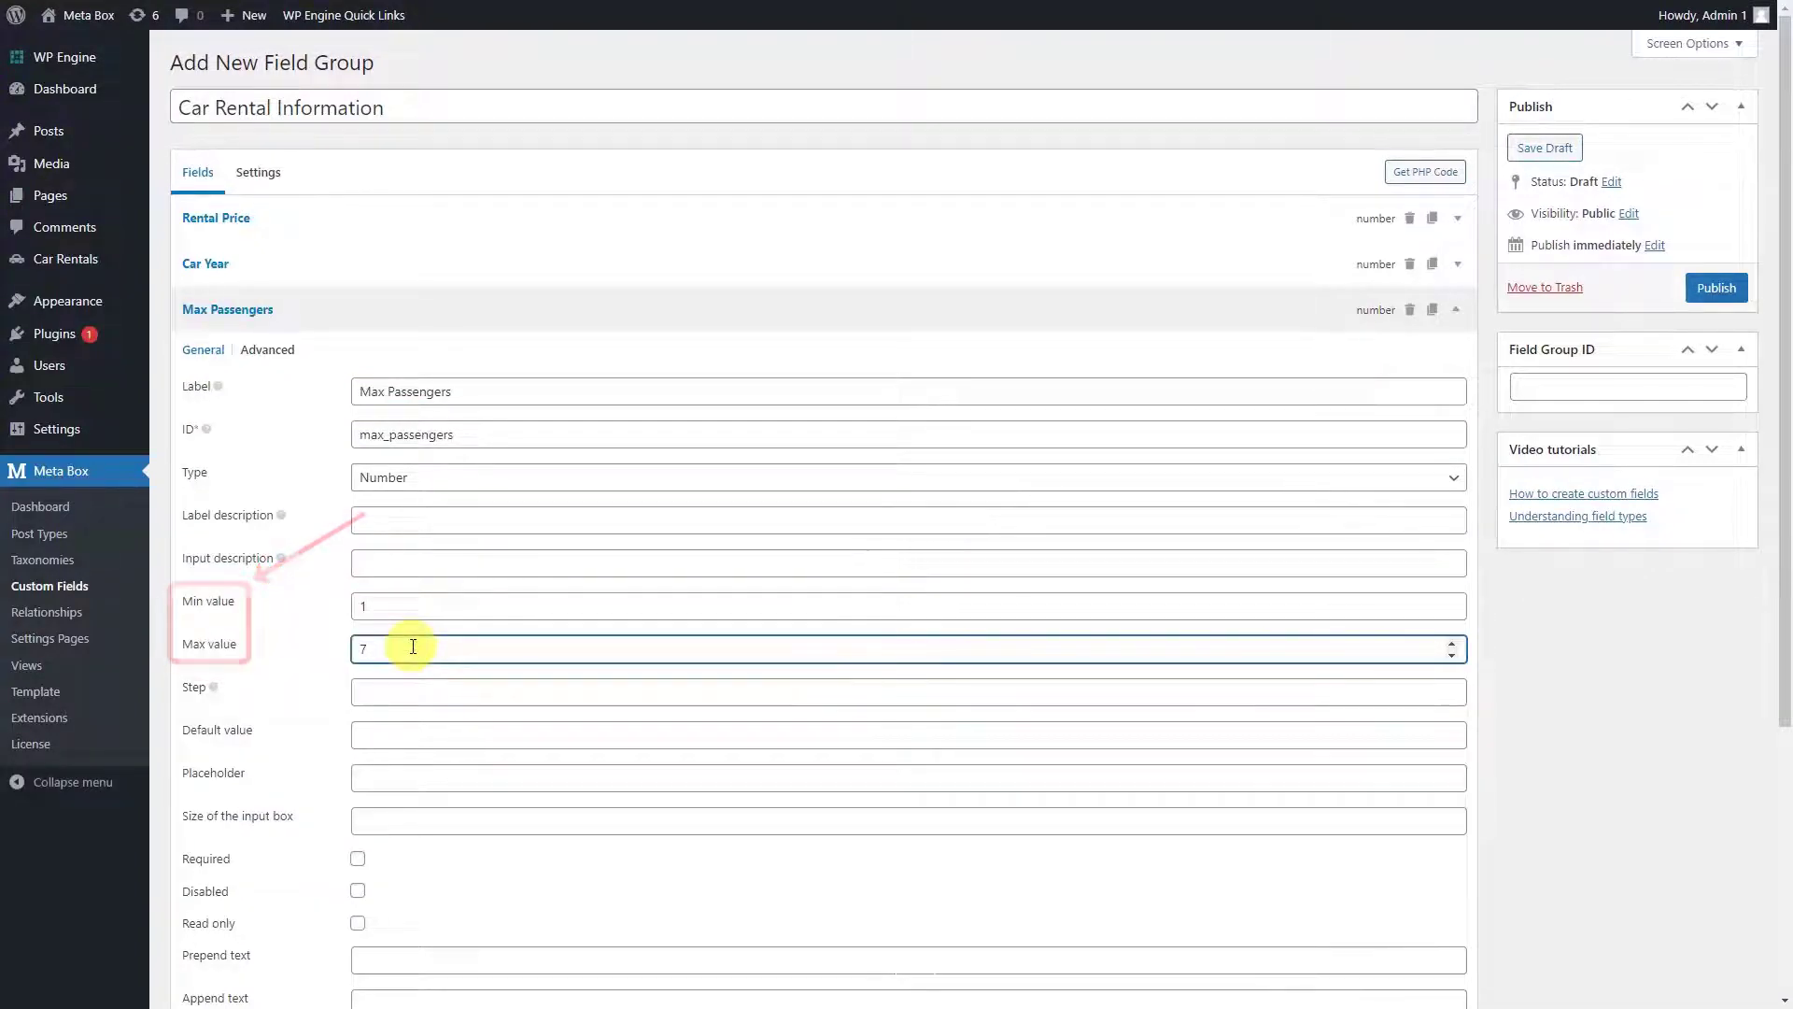
click(528, 311)
Add a select field labelled "Fuel" with the choices gasoline: Gasoline, diesel: Diesel, biodiesel: Biodiesel and hydrogen: Hydrogen, one per line.
click(240, 361)
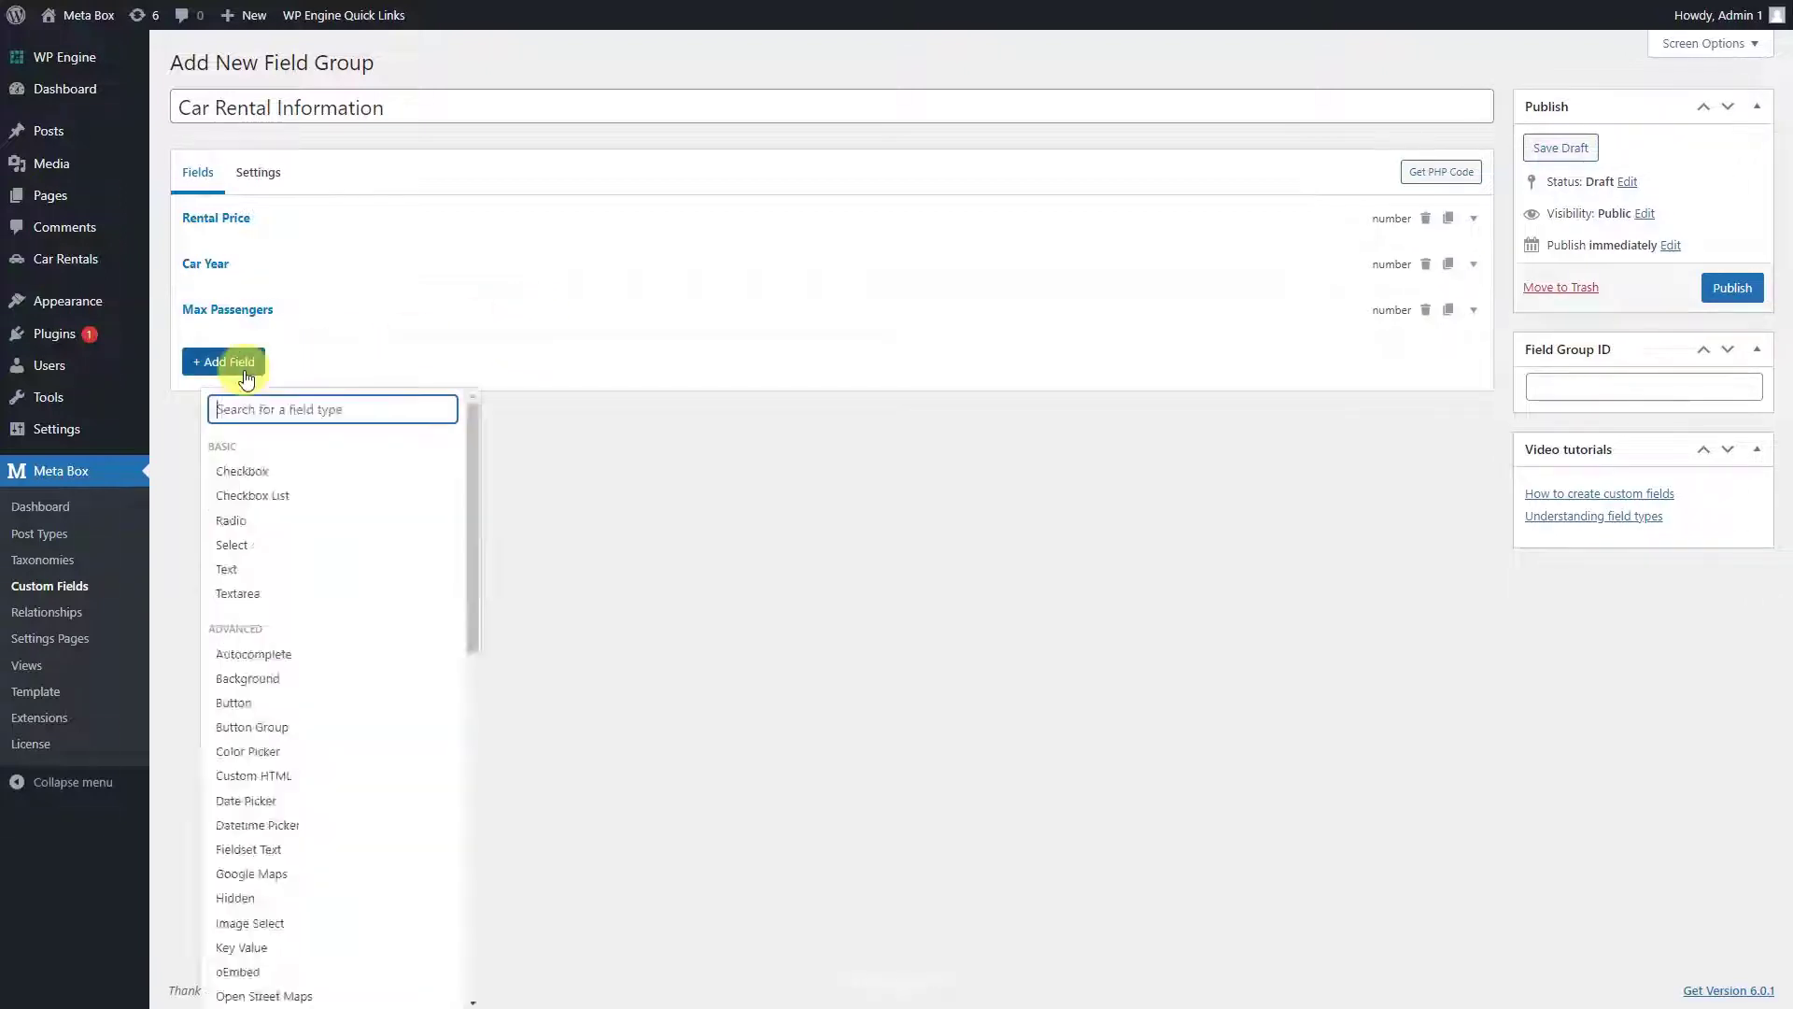
text(select)
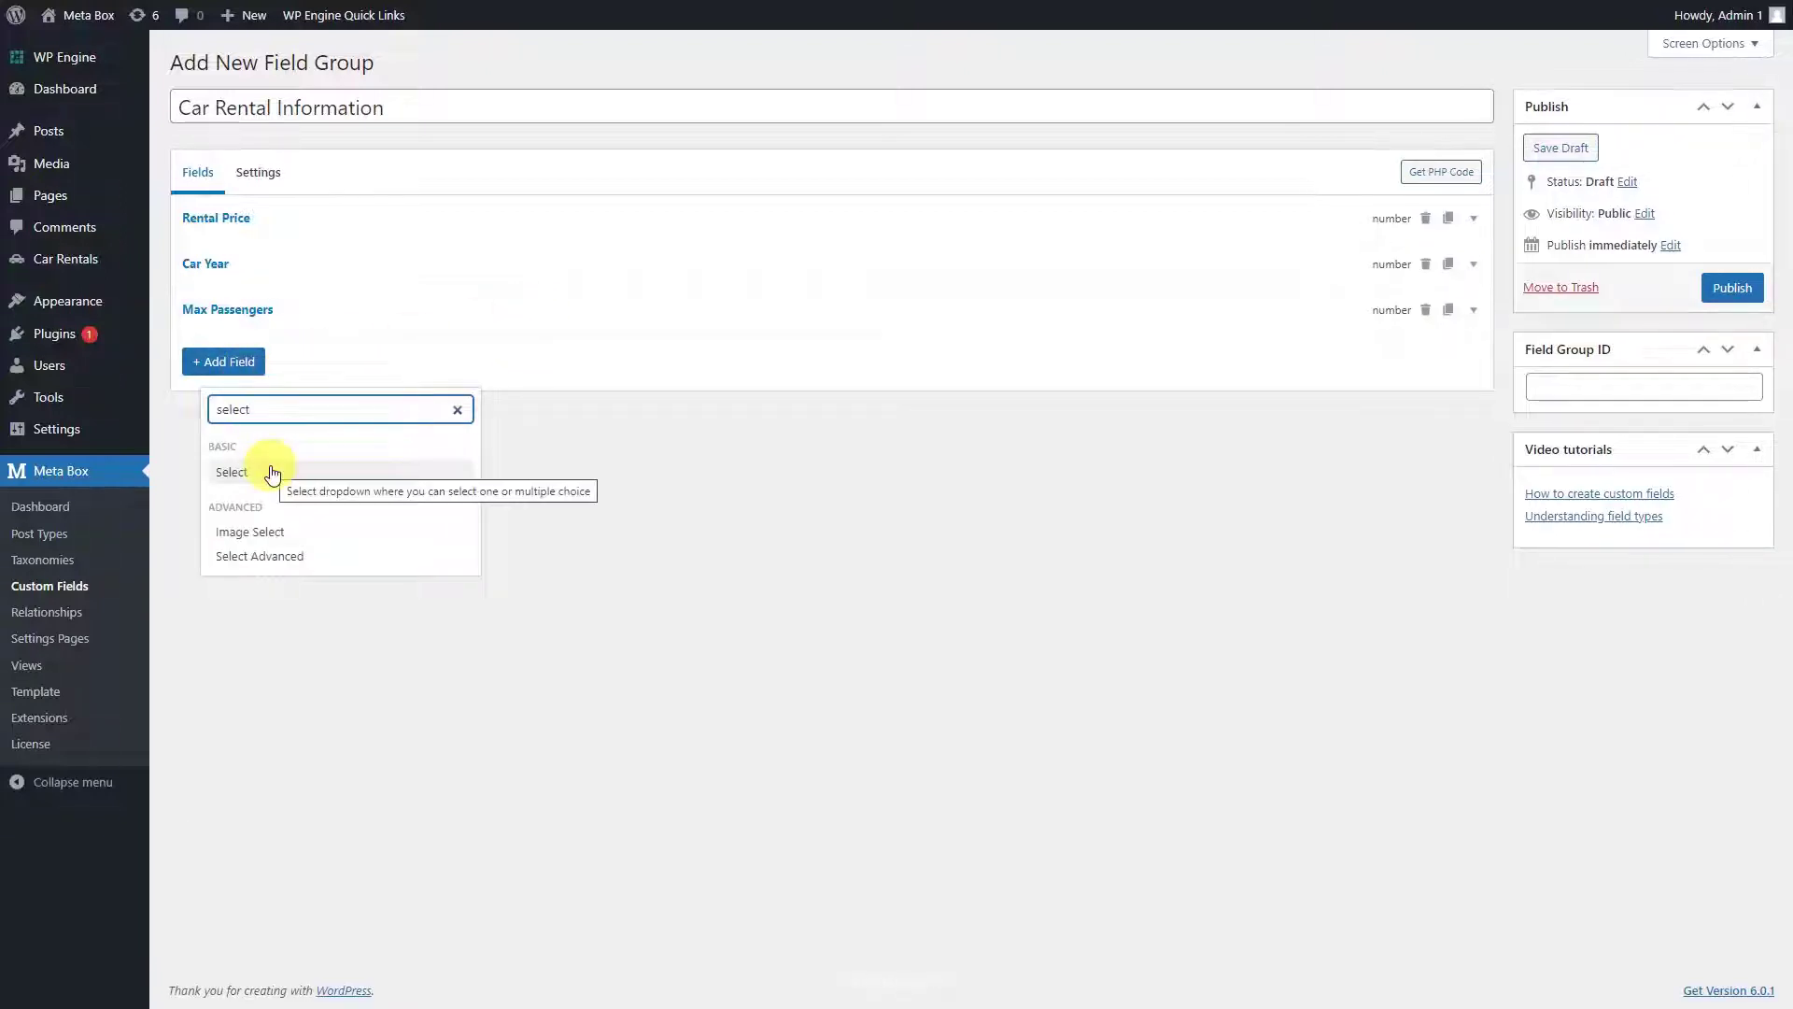
click(272, 474)
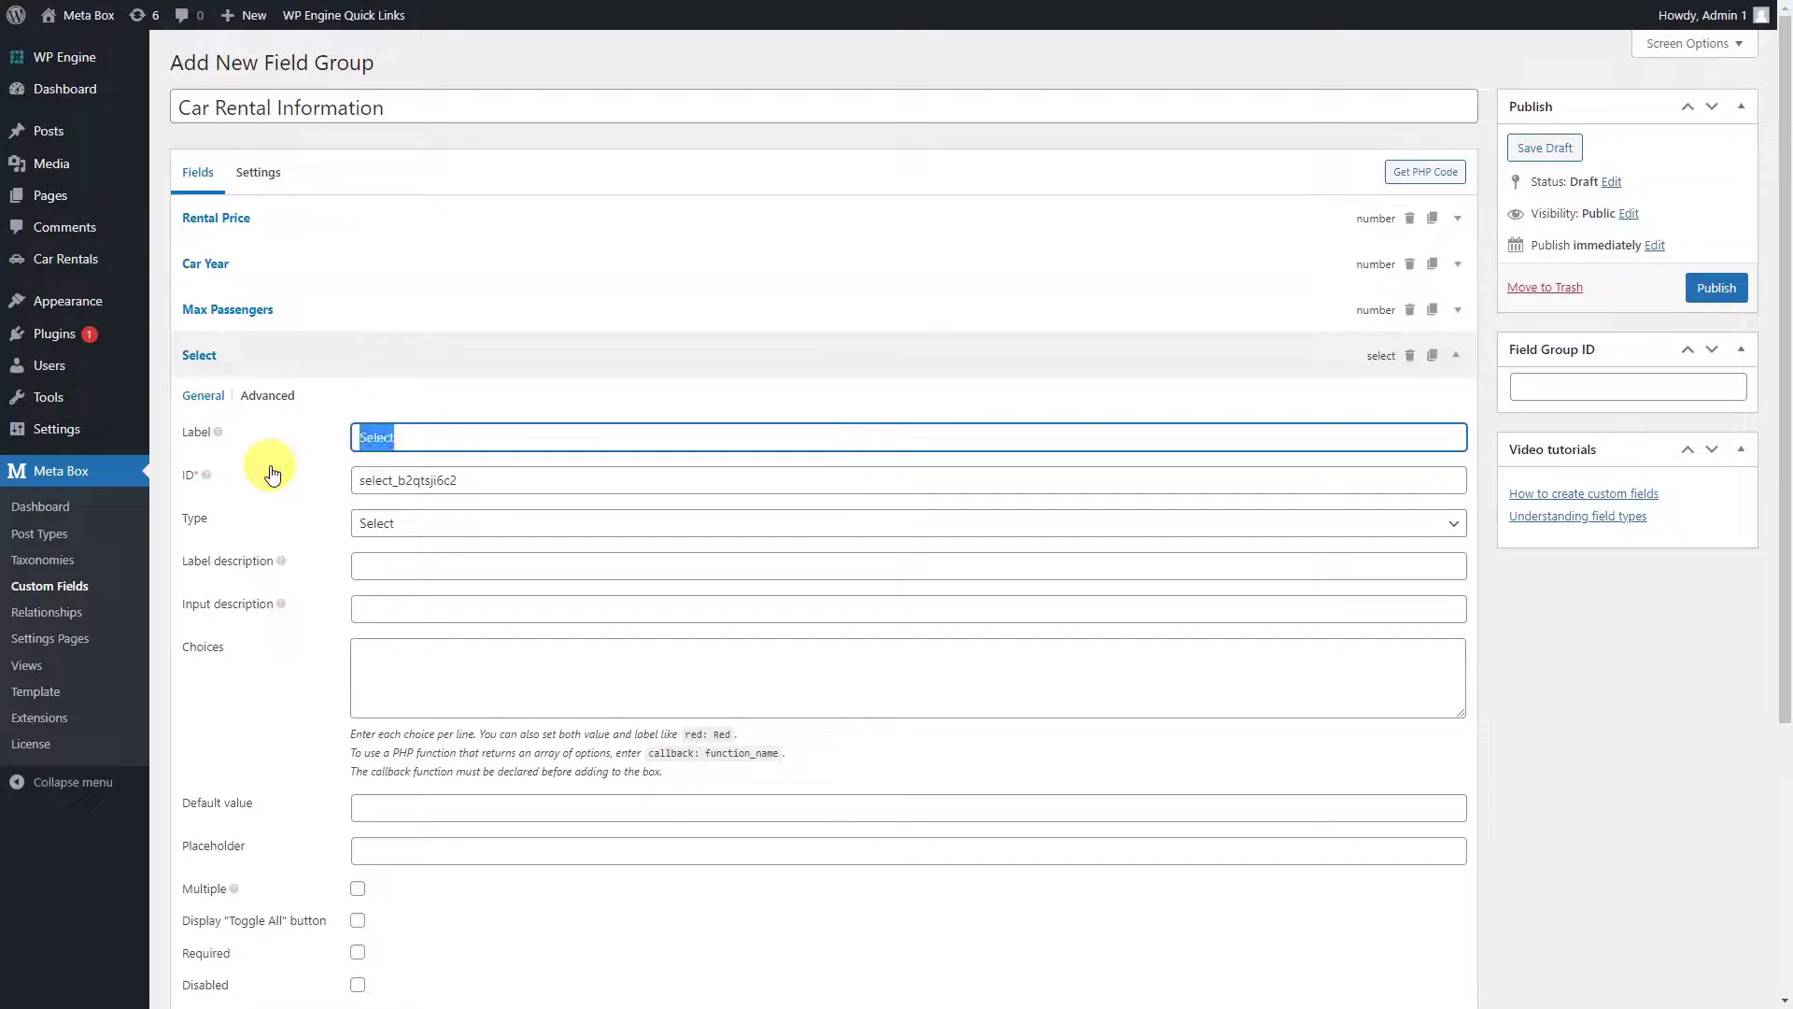
text(Fuel)
click(473, 669)
text(gasoline: Gasoline diesel: Diesel biodiesel: Biodiesel hydrogen: Hydrogen)
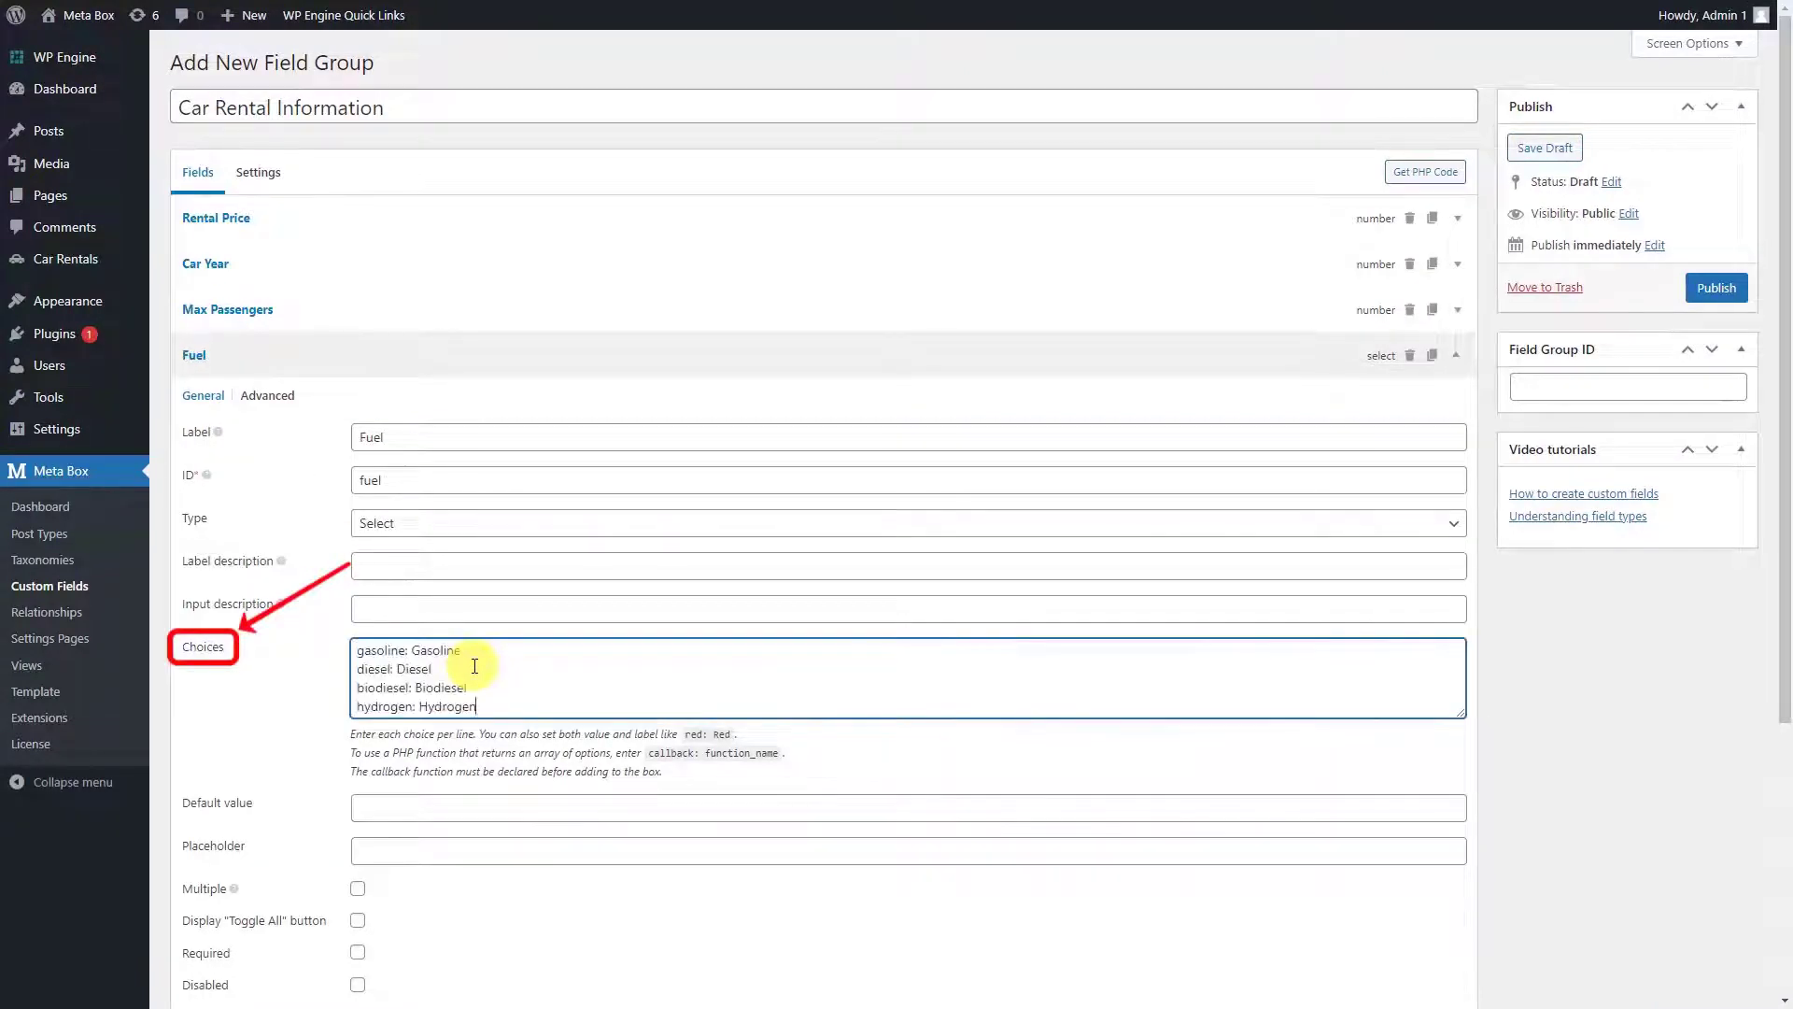
click(532, 359)
Add a select field labelled "Doors" with the choices 2, 4 and 5 on separate lines.
click(238, 407)
text(select)
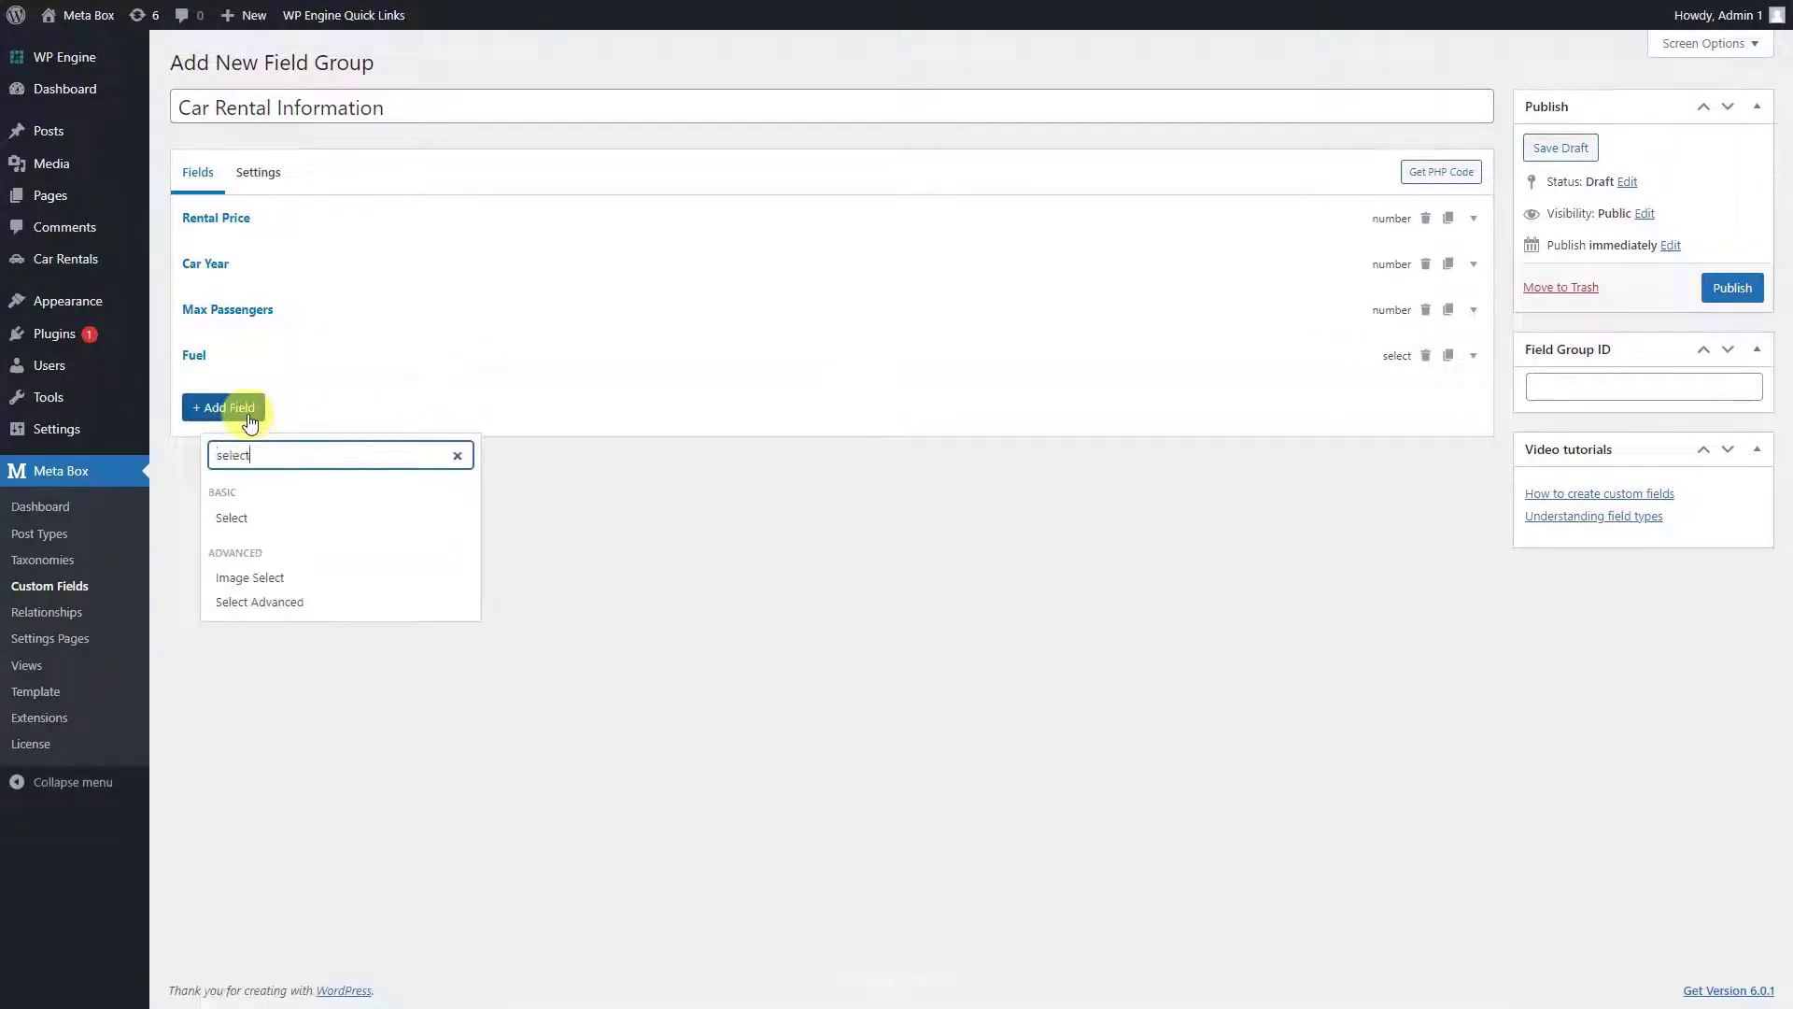
click(272, 516)
text(Doors)
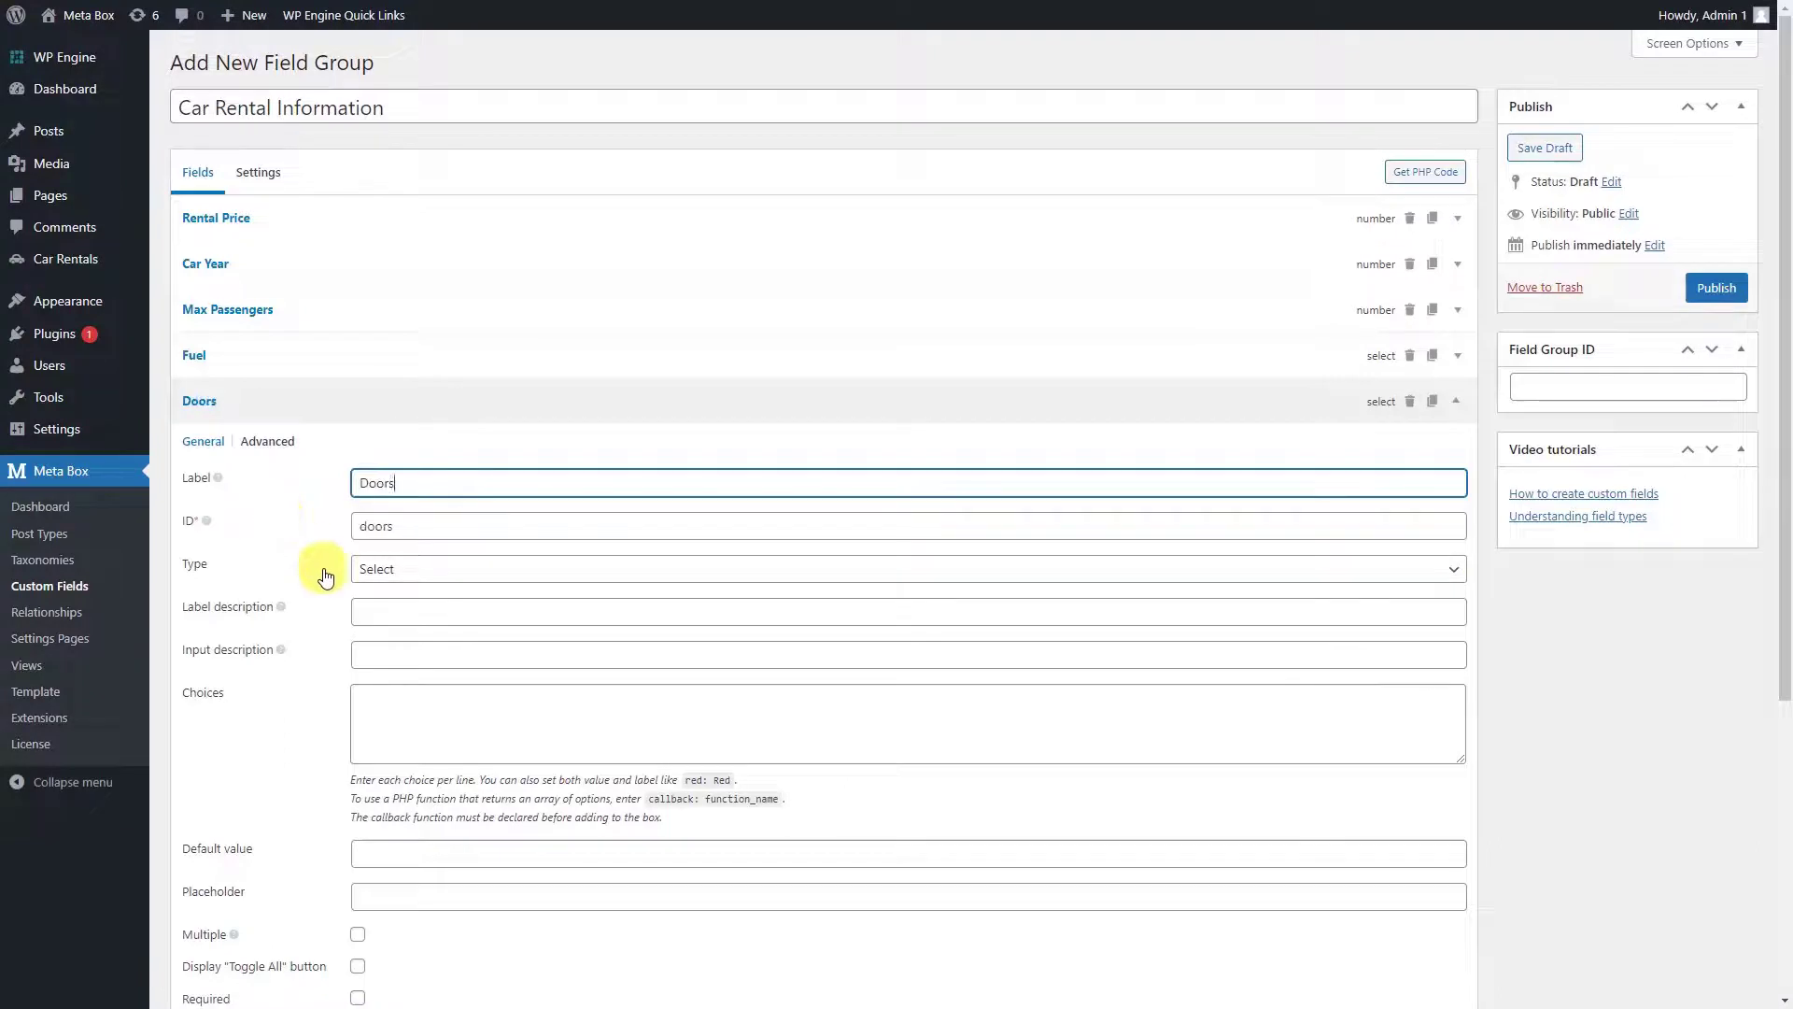
click(433, 688)
text(2 4 5)
click(558, 403)
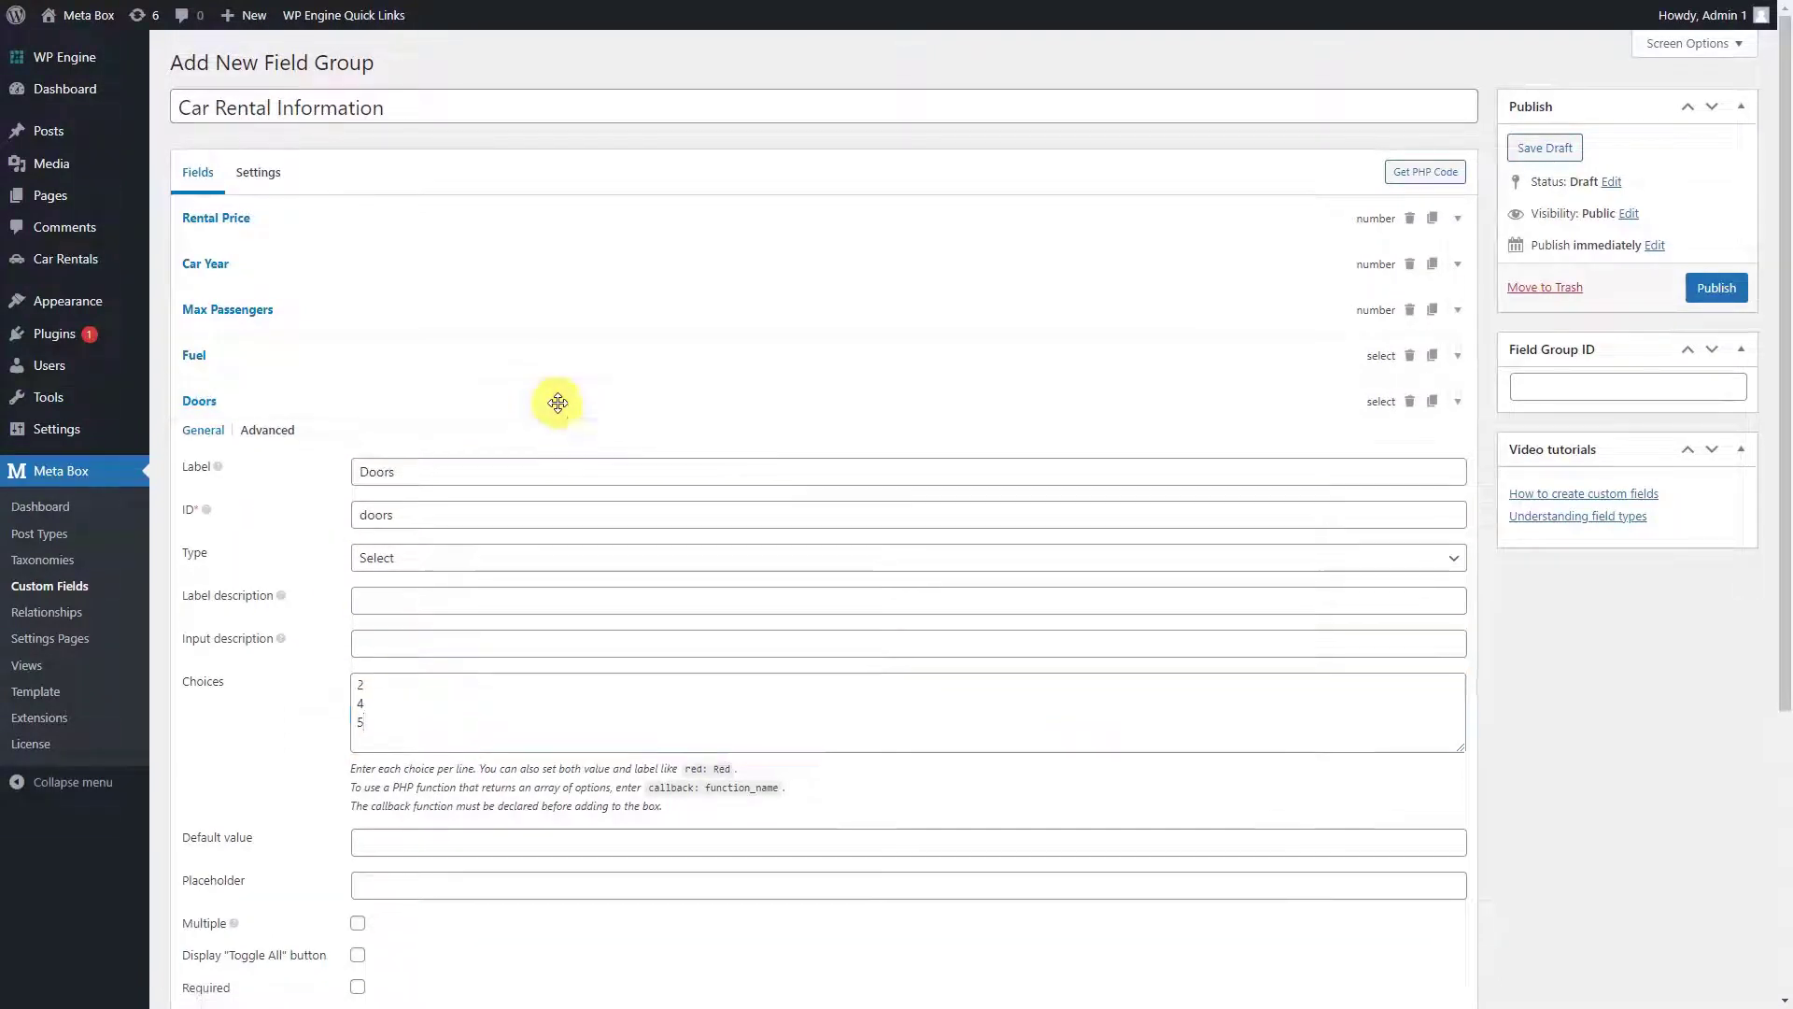
Add a select field labelled "Gearbox" with the choices manual-automatic: Manual-Automatic, direct shift: Direct Shift and tiptronic: Tiptronic, one per line.
click(222, 452)
click(286, 567)
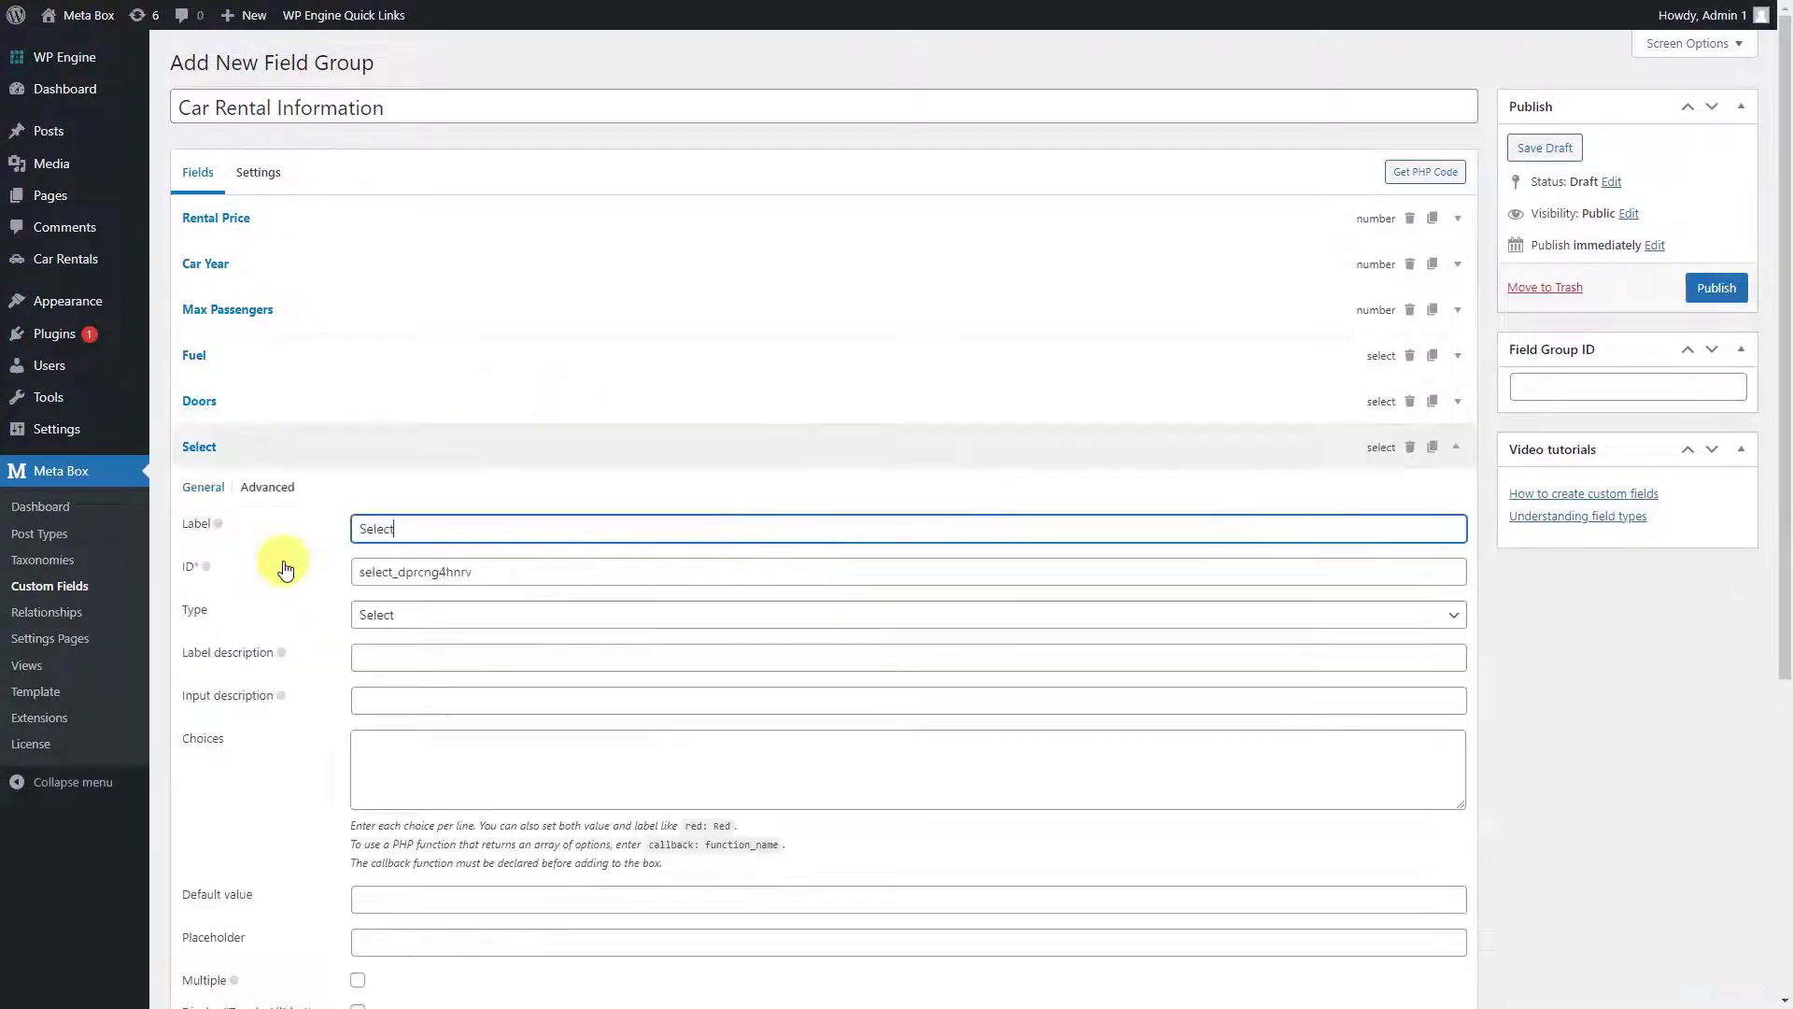
key(ctrl+a)
text(Gearbox)
click(468, 750)
text(manual-automatic: Manual-Automatic direct shift: Direct Shift tiptronic: Tiptronic)
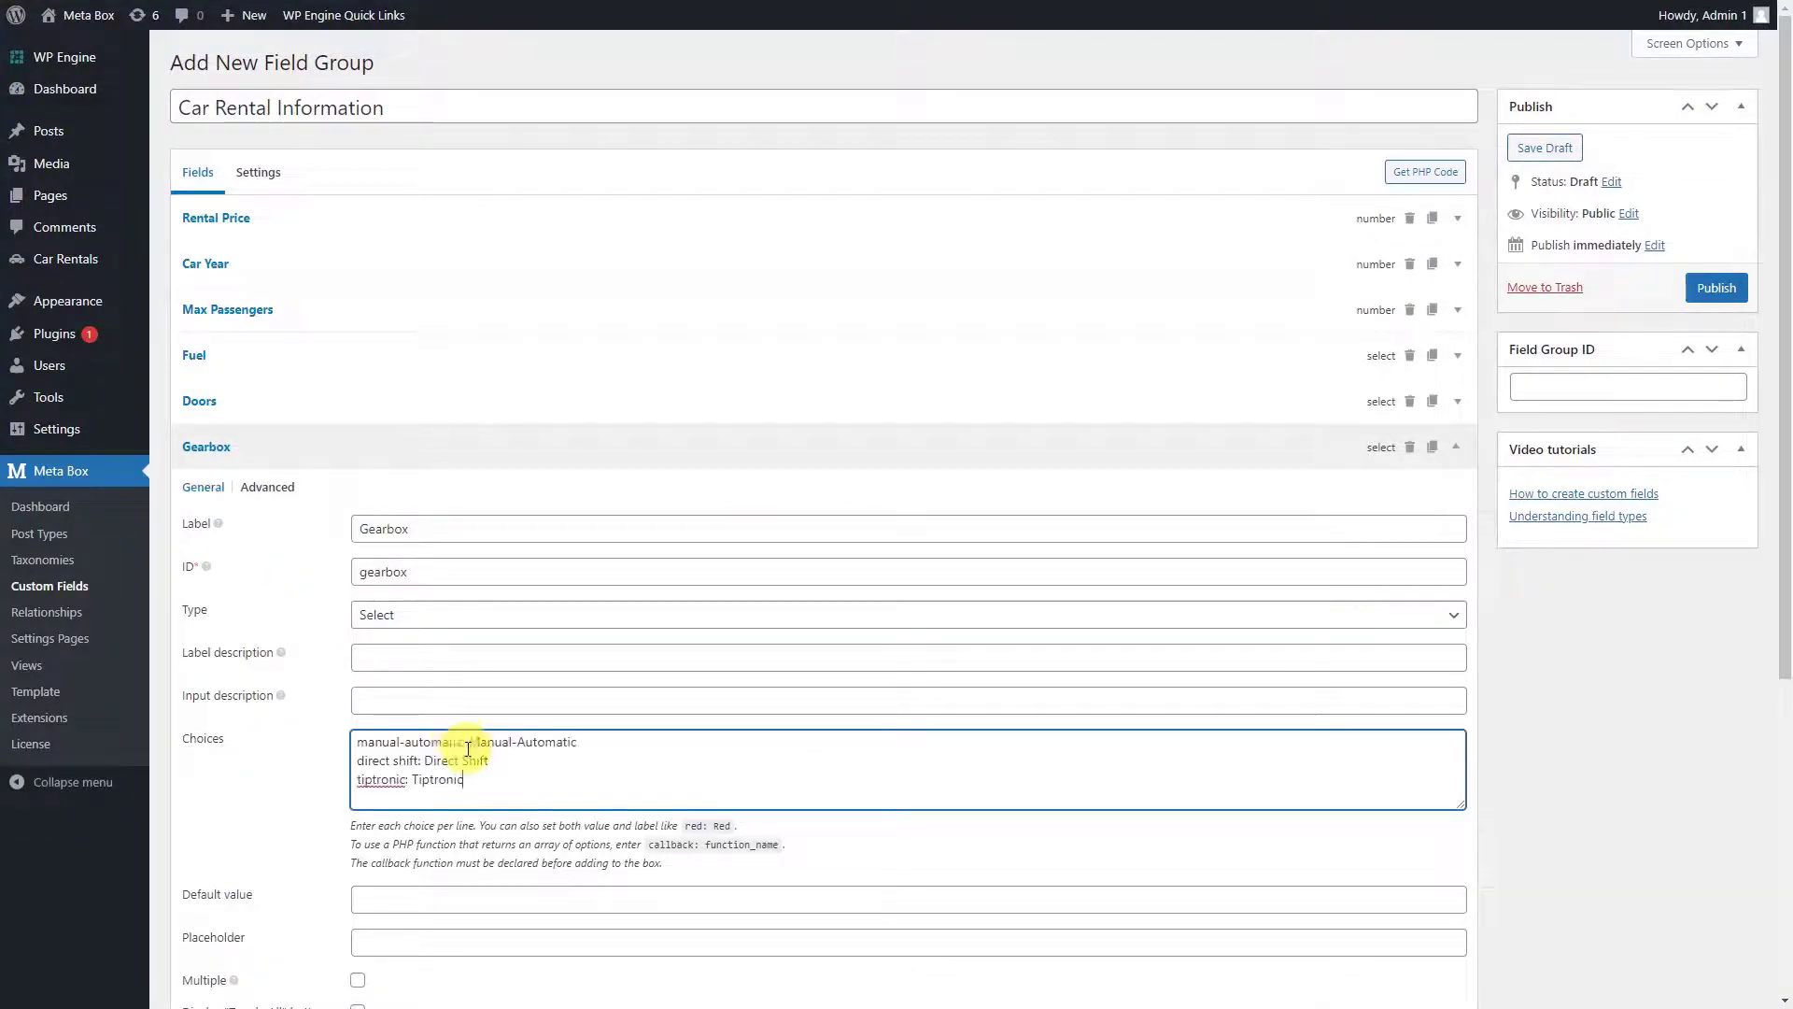
click(406, 450)
Add a text field labelled "Fuel Usage" with the input description "litre/100km".
click(249, 509)
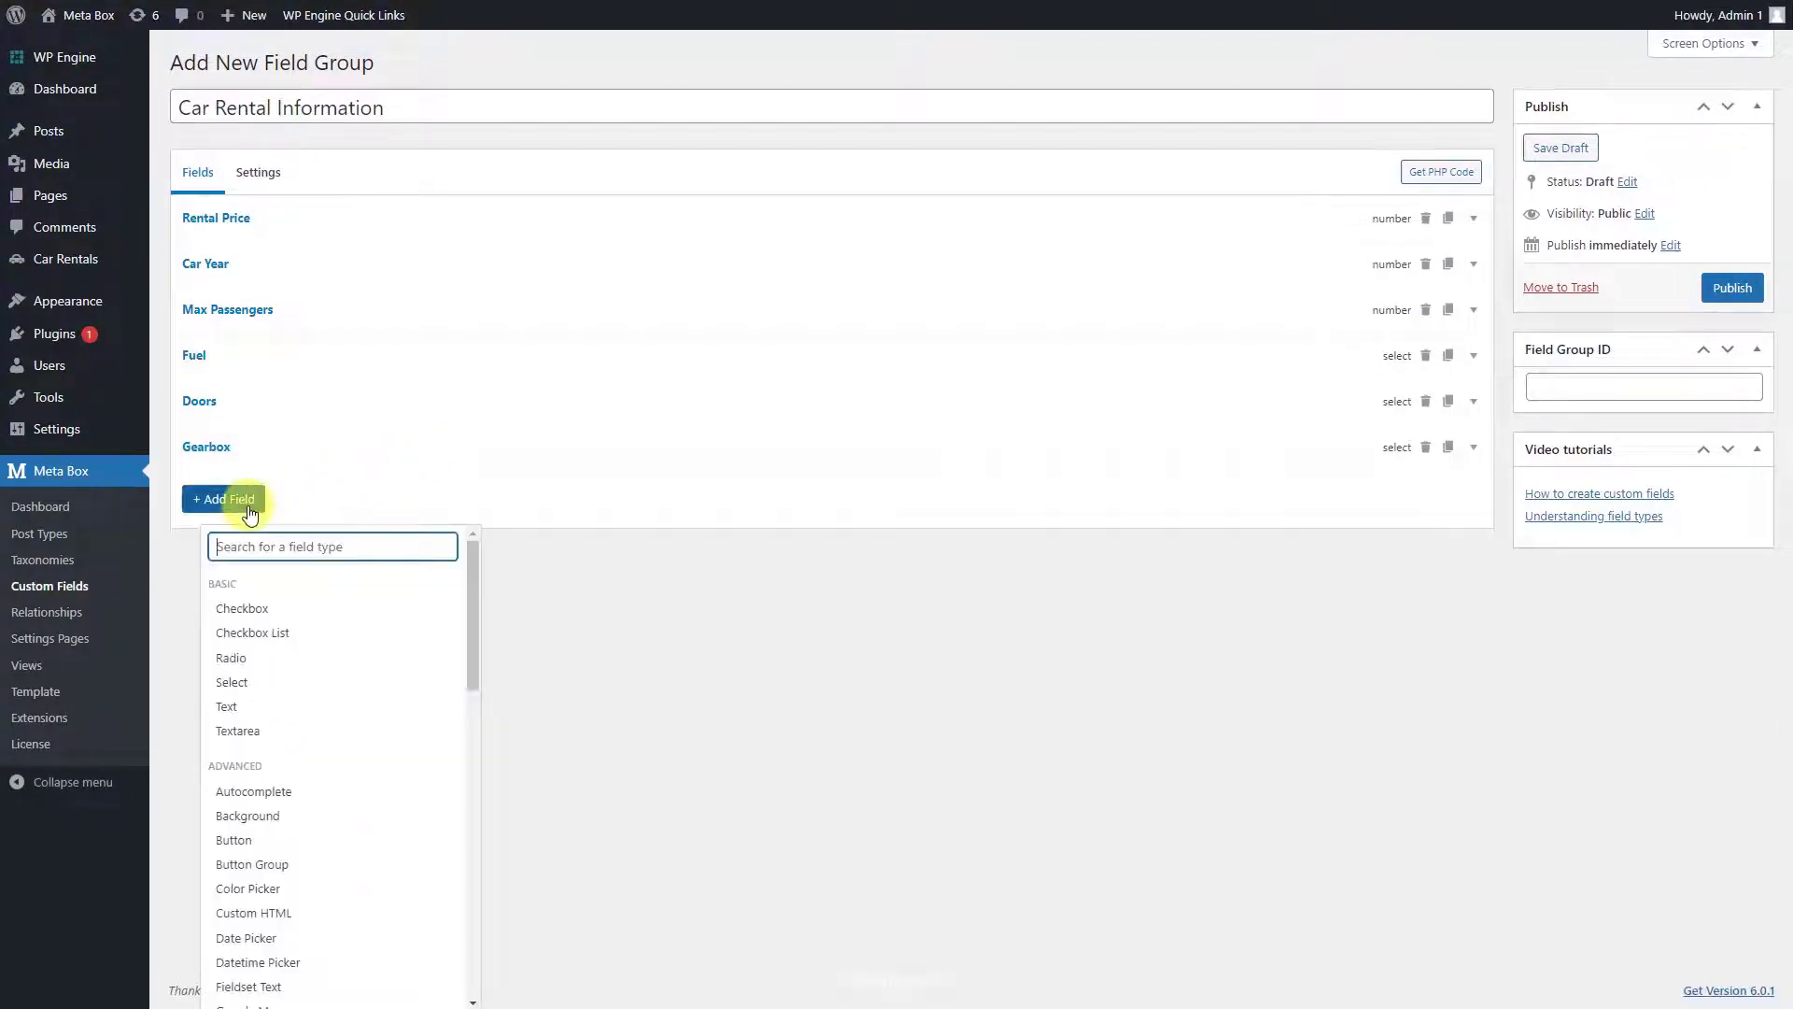
click(254, 707)
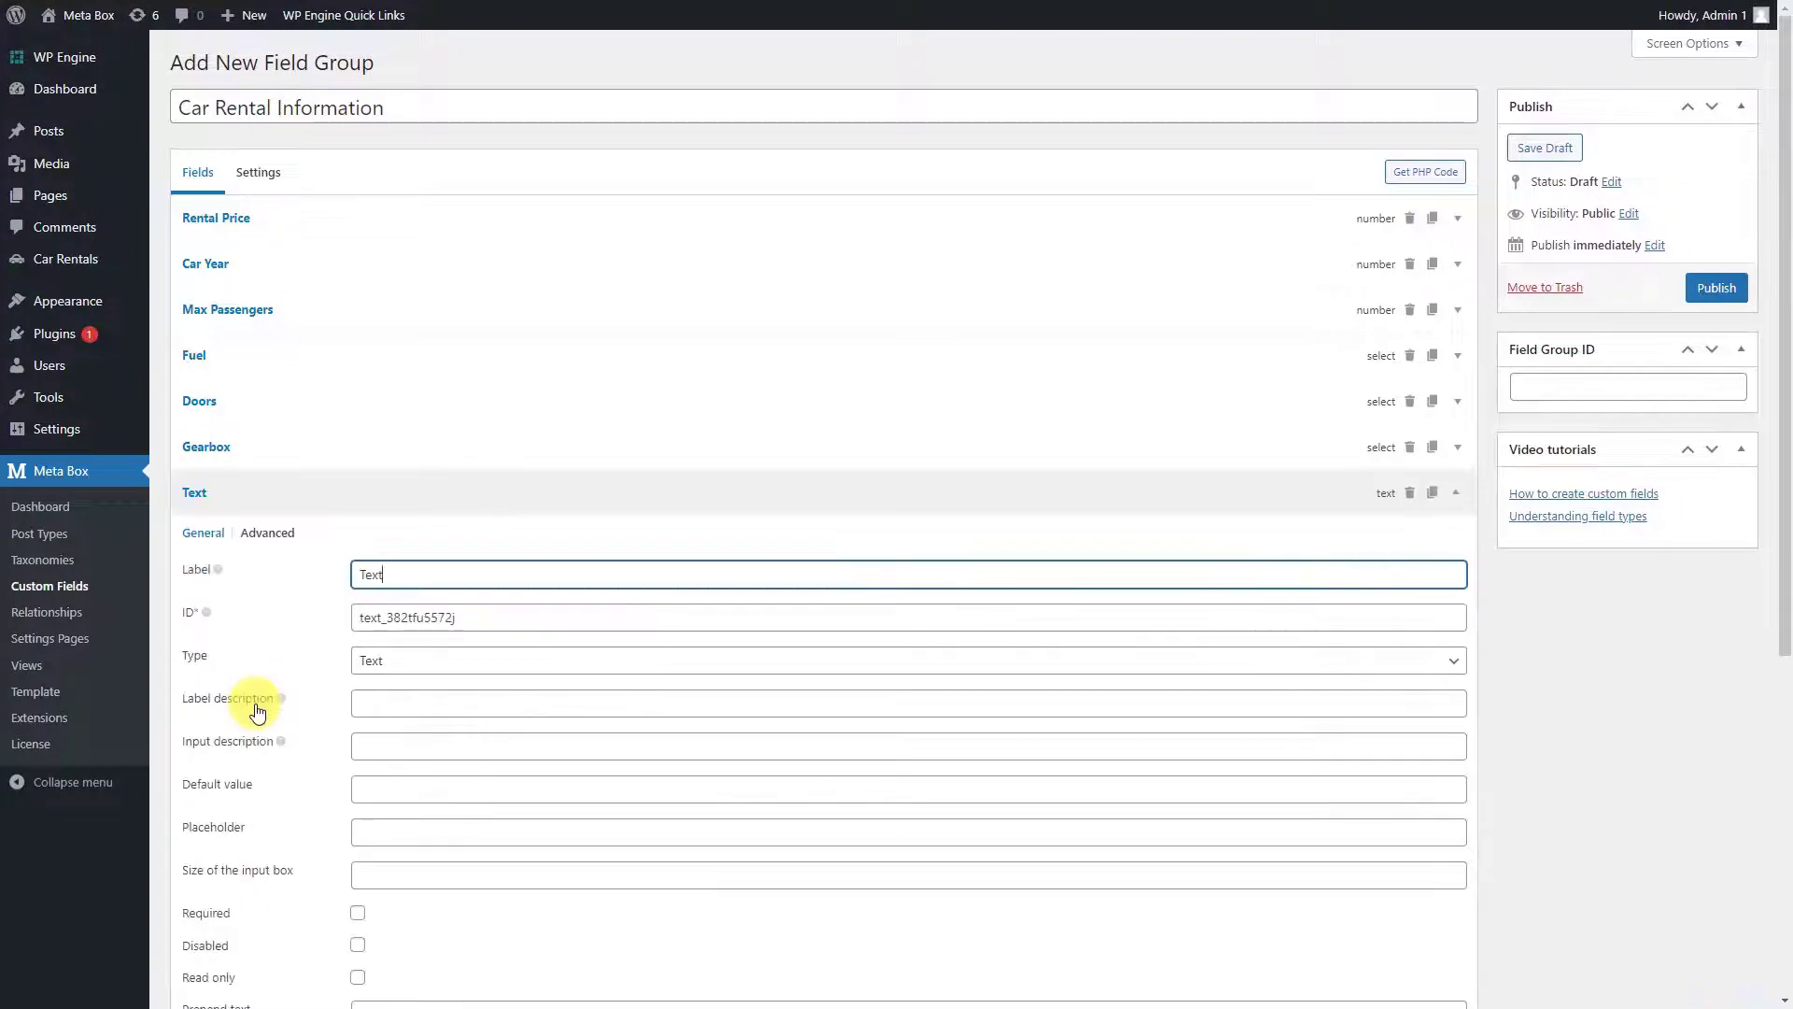
key(ctrl+a)
text(Fuel Usage)
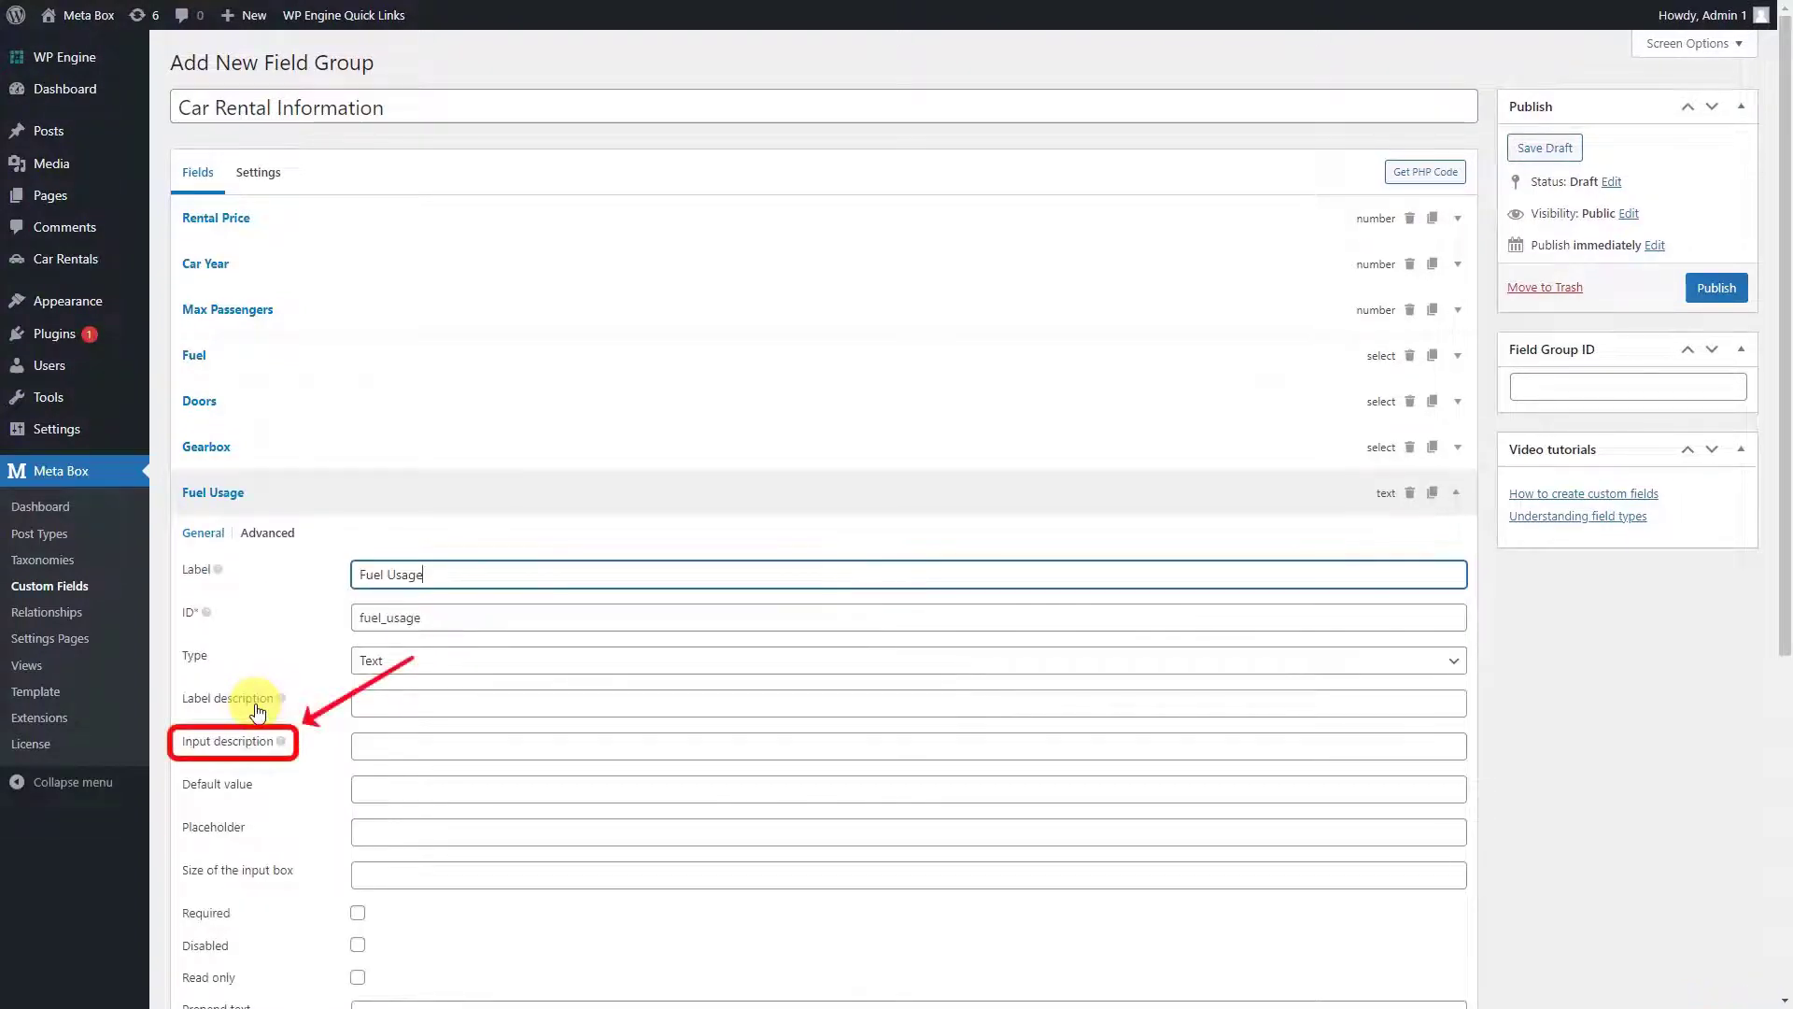
click(472, 747)
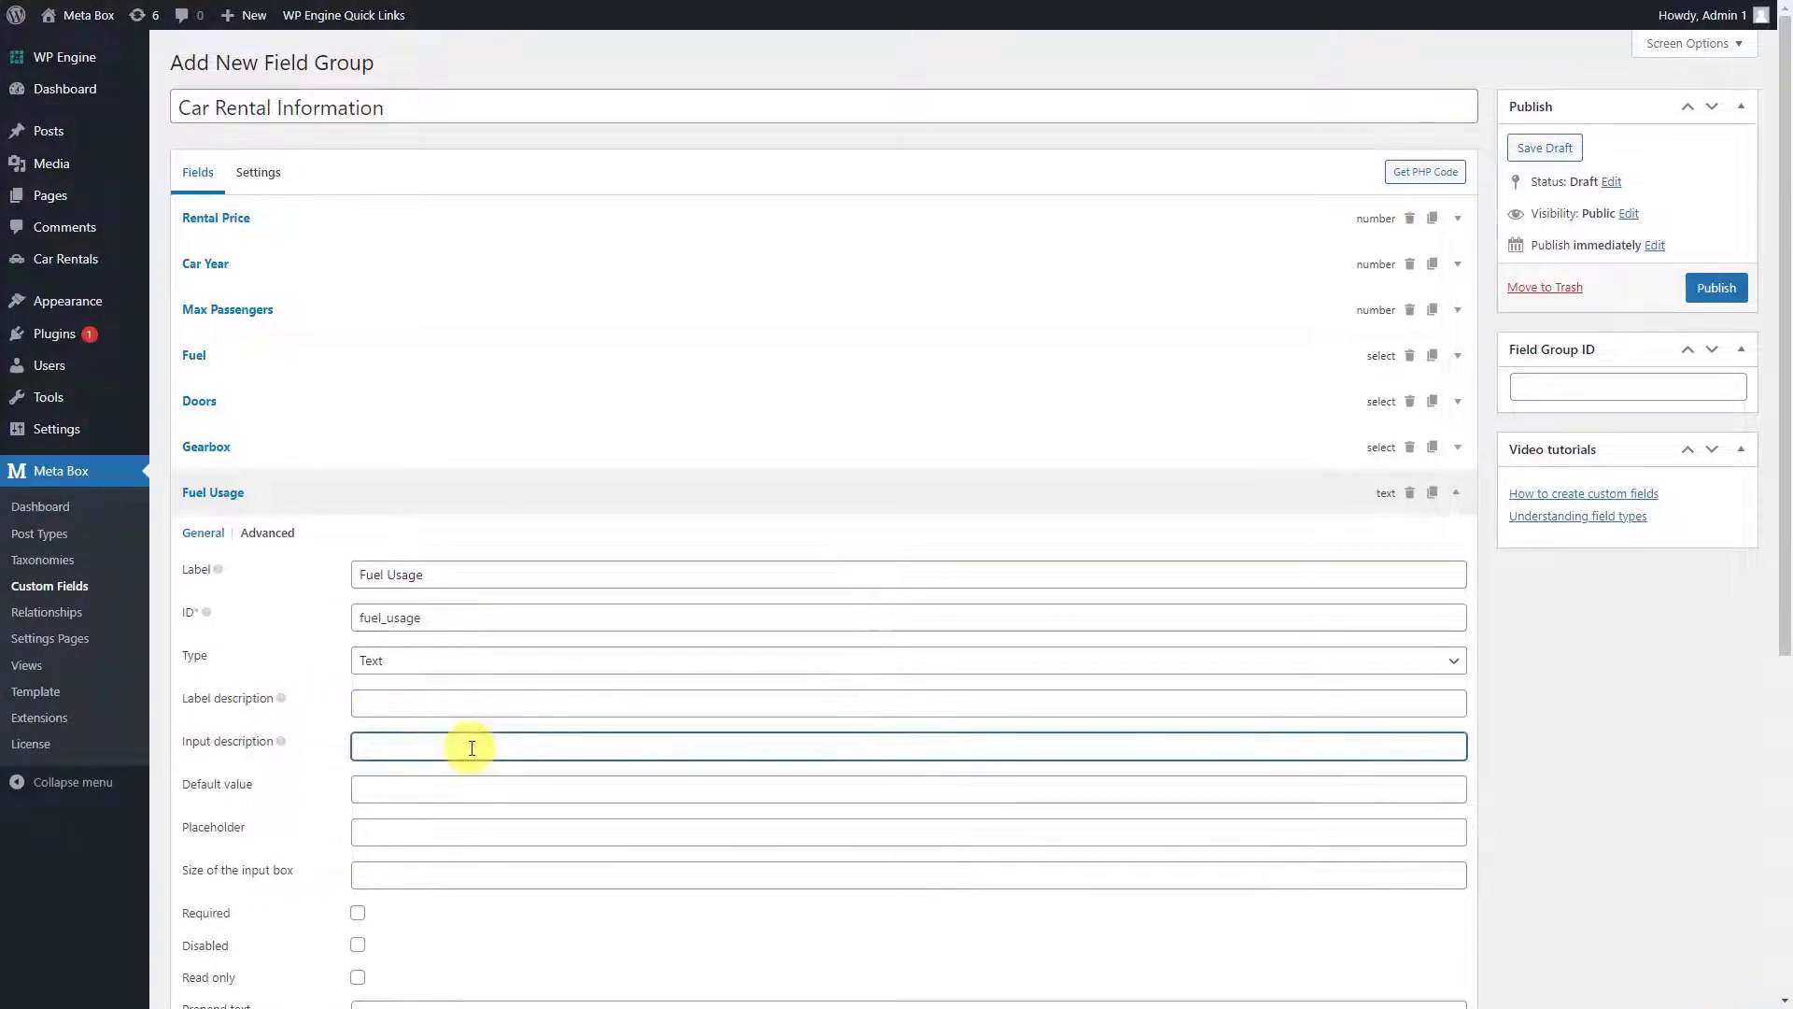
text(litre/100km)
click(564, 501)
Add a text field labelled "Engine Capacity" and paste the copied text as its input description.
click(241, 549)
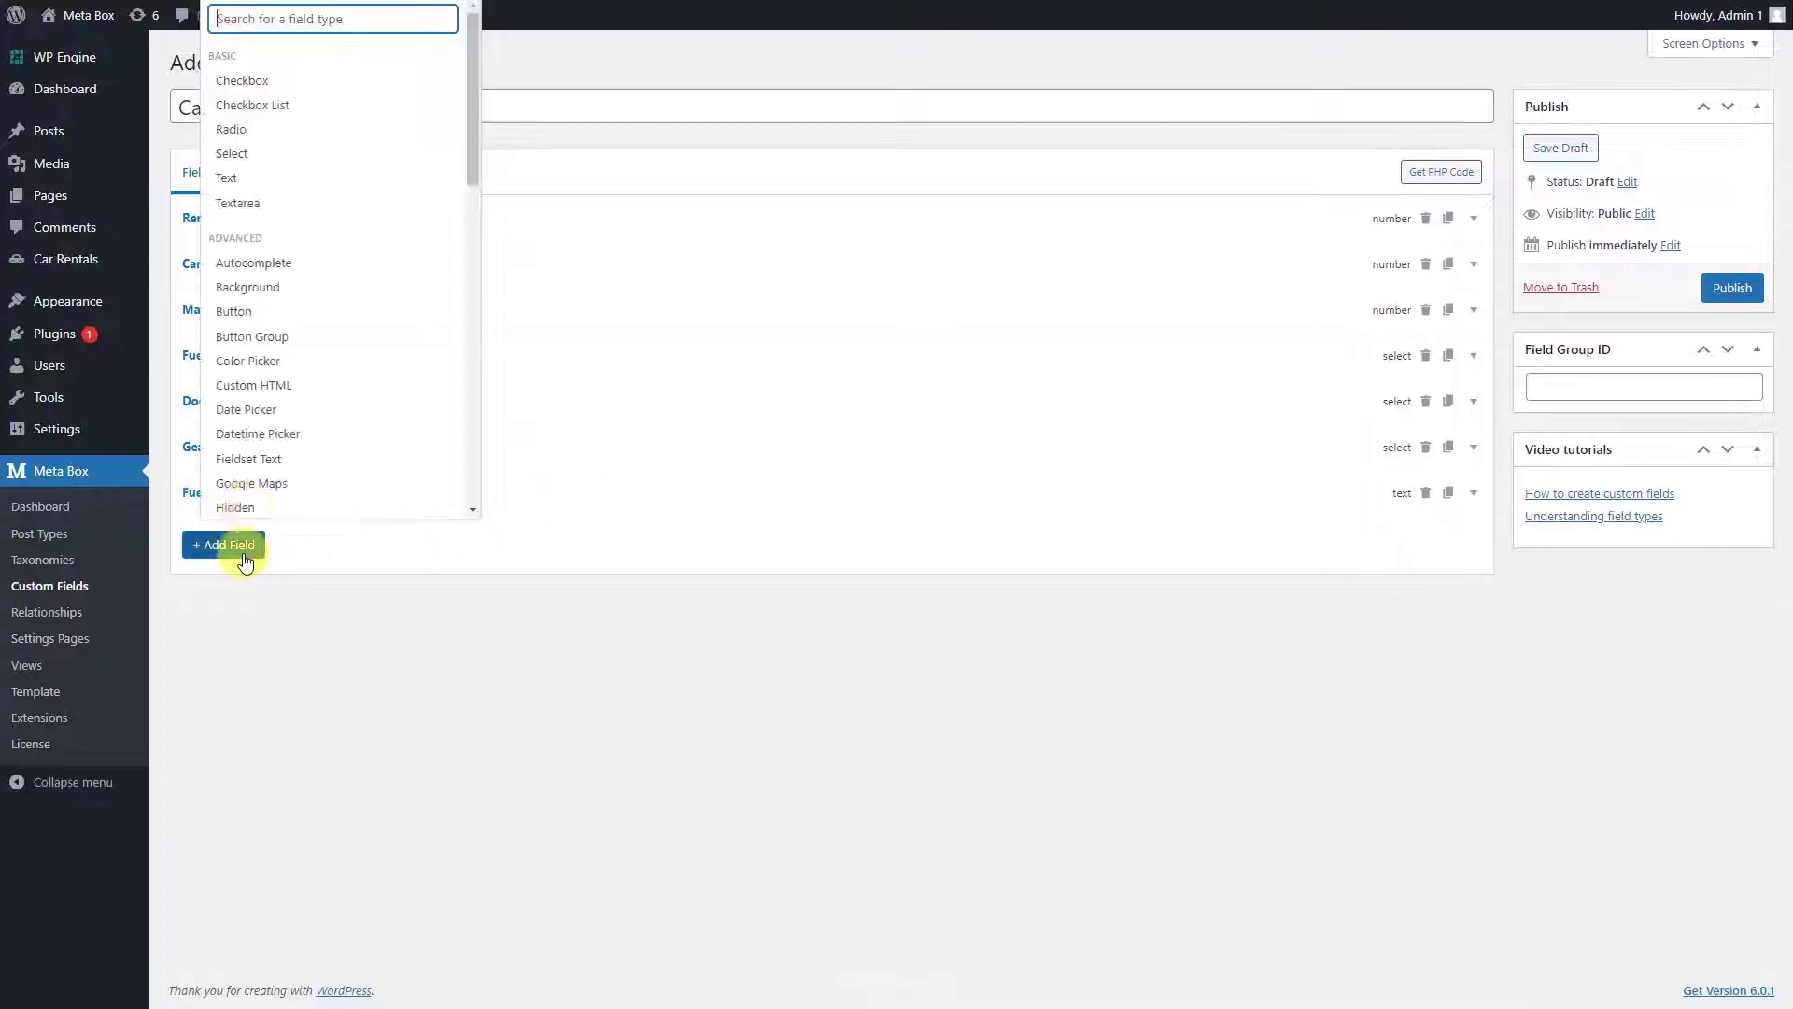
click(269, 177)
key(ctrl+a)
text(Engine Capacity)
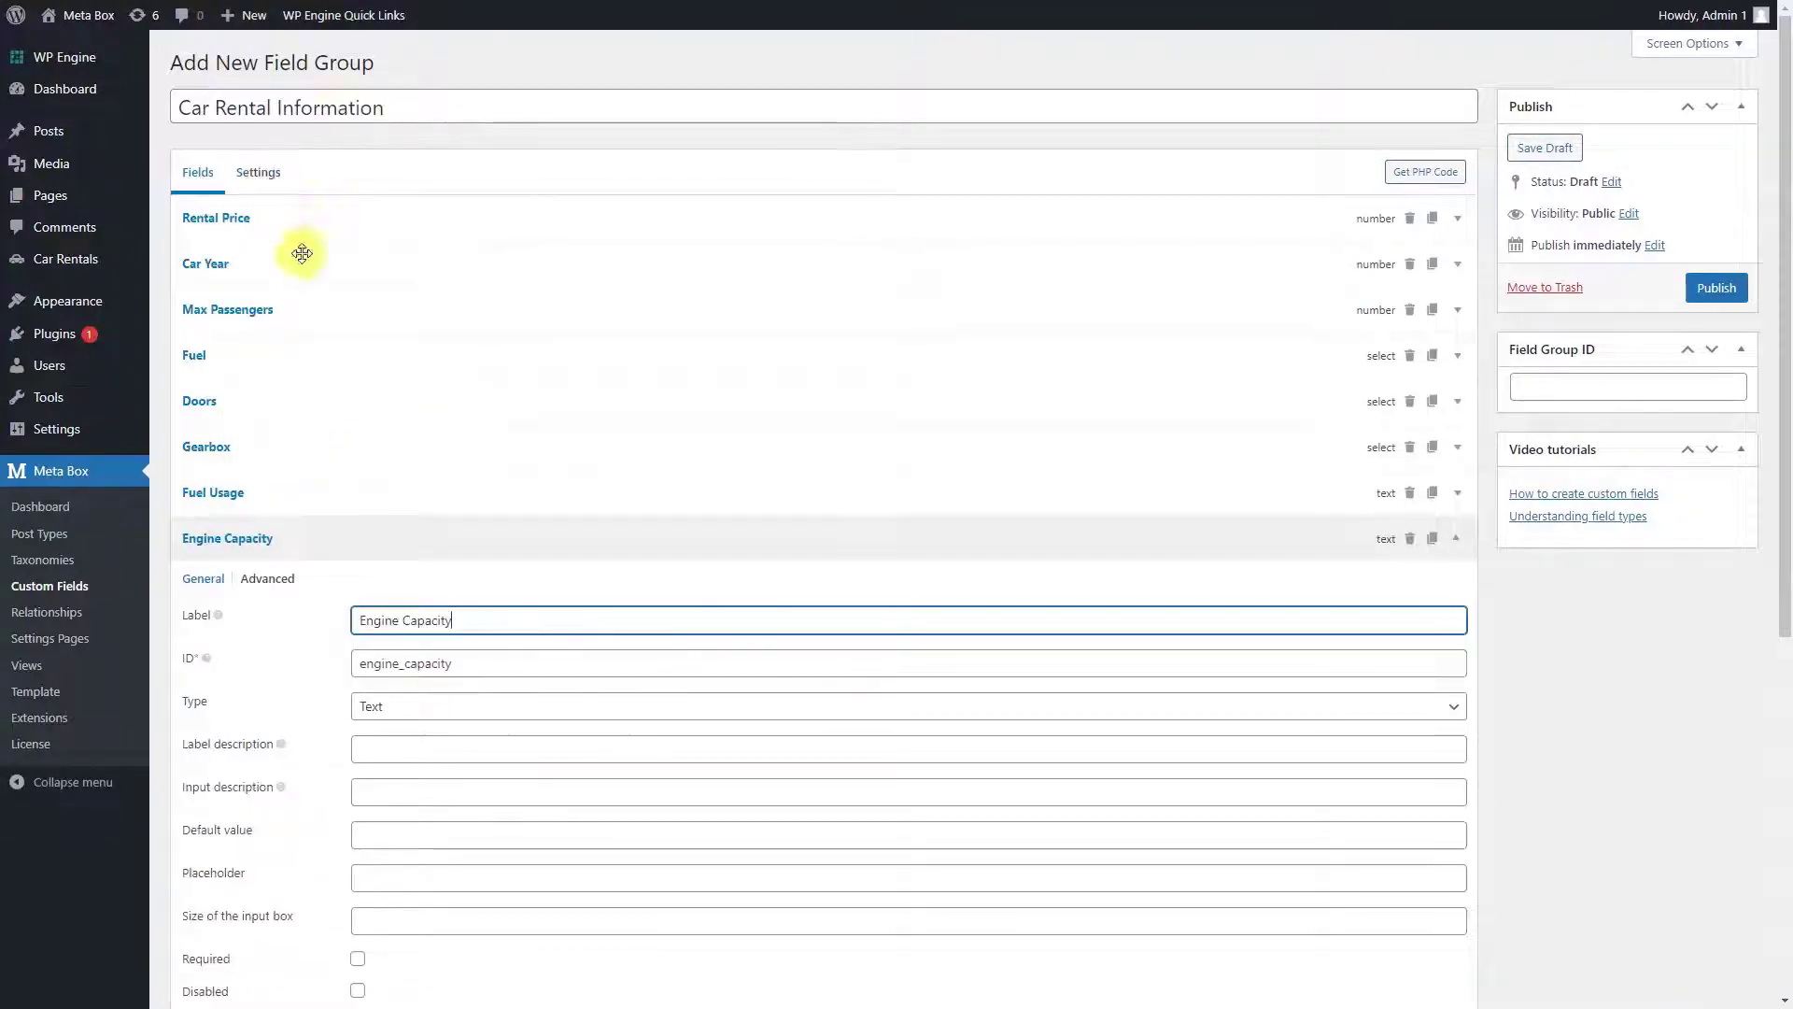
click(512, 790)
key(ctrl+v)
click(524, 534)
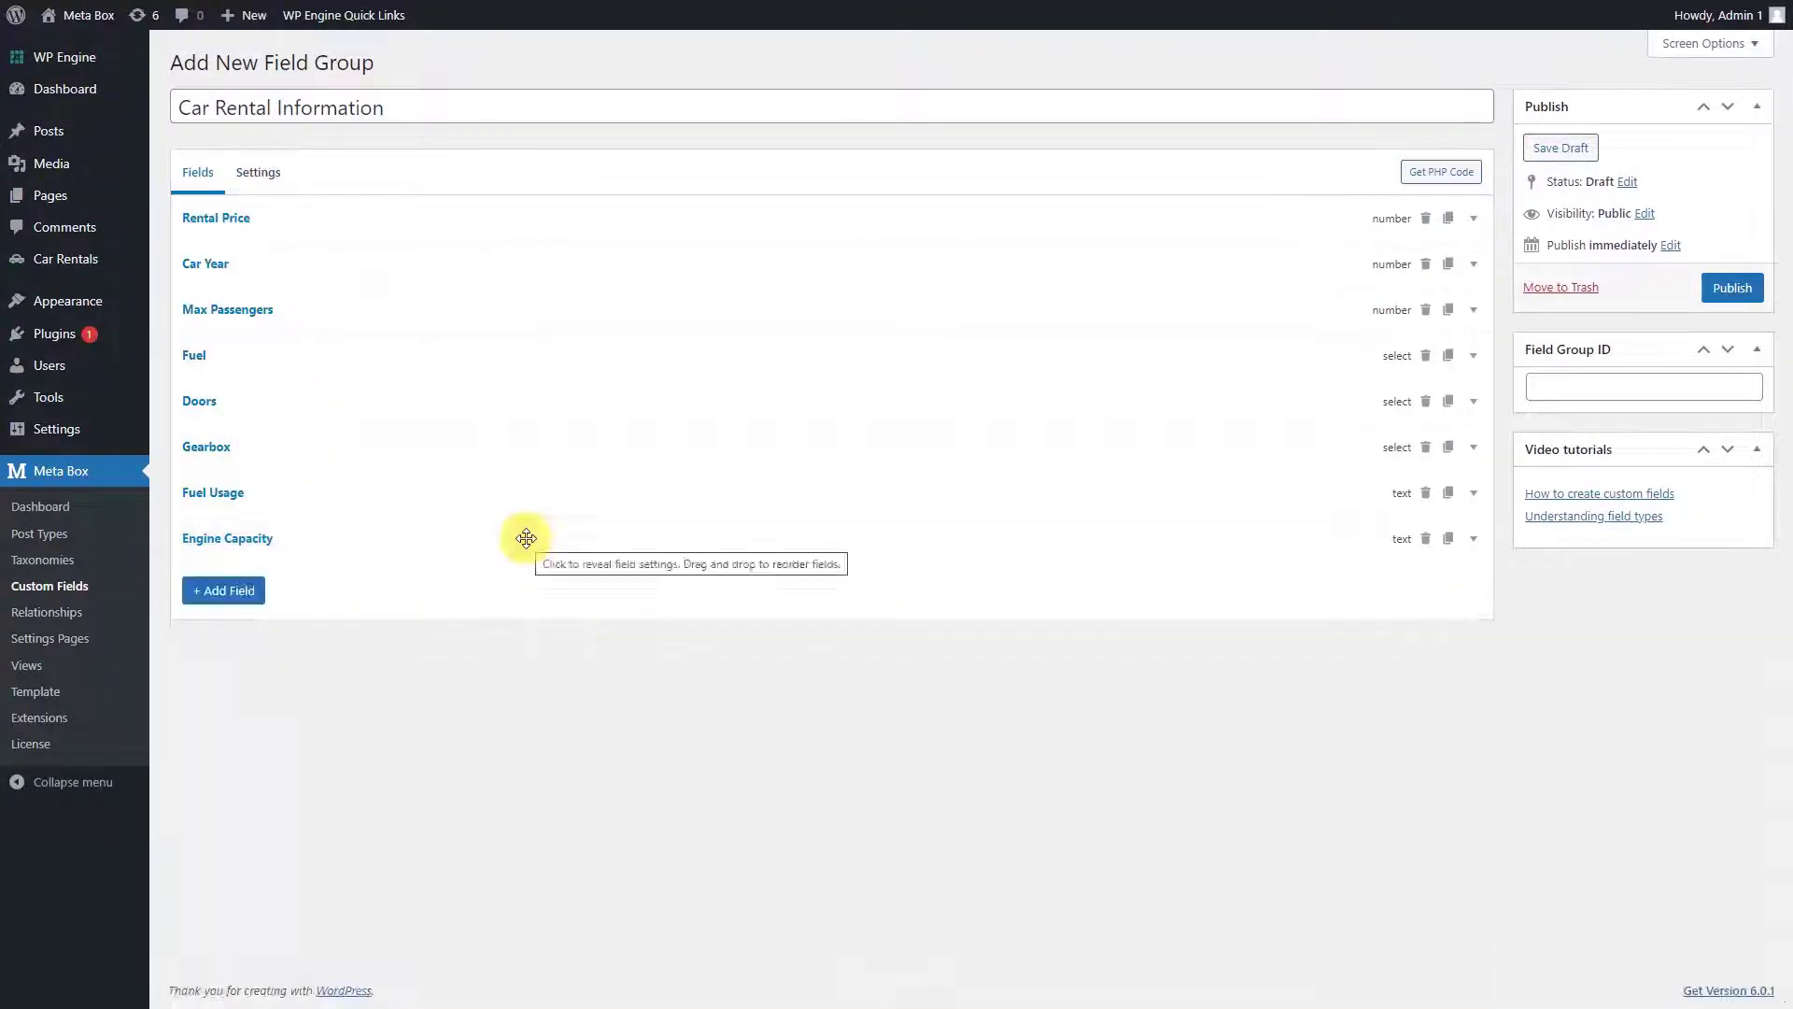
Add a text field labelled "Max Luggage" to the field group.
click(236, 598)
click(271, 180)
key(ctrl+a)
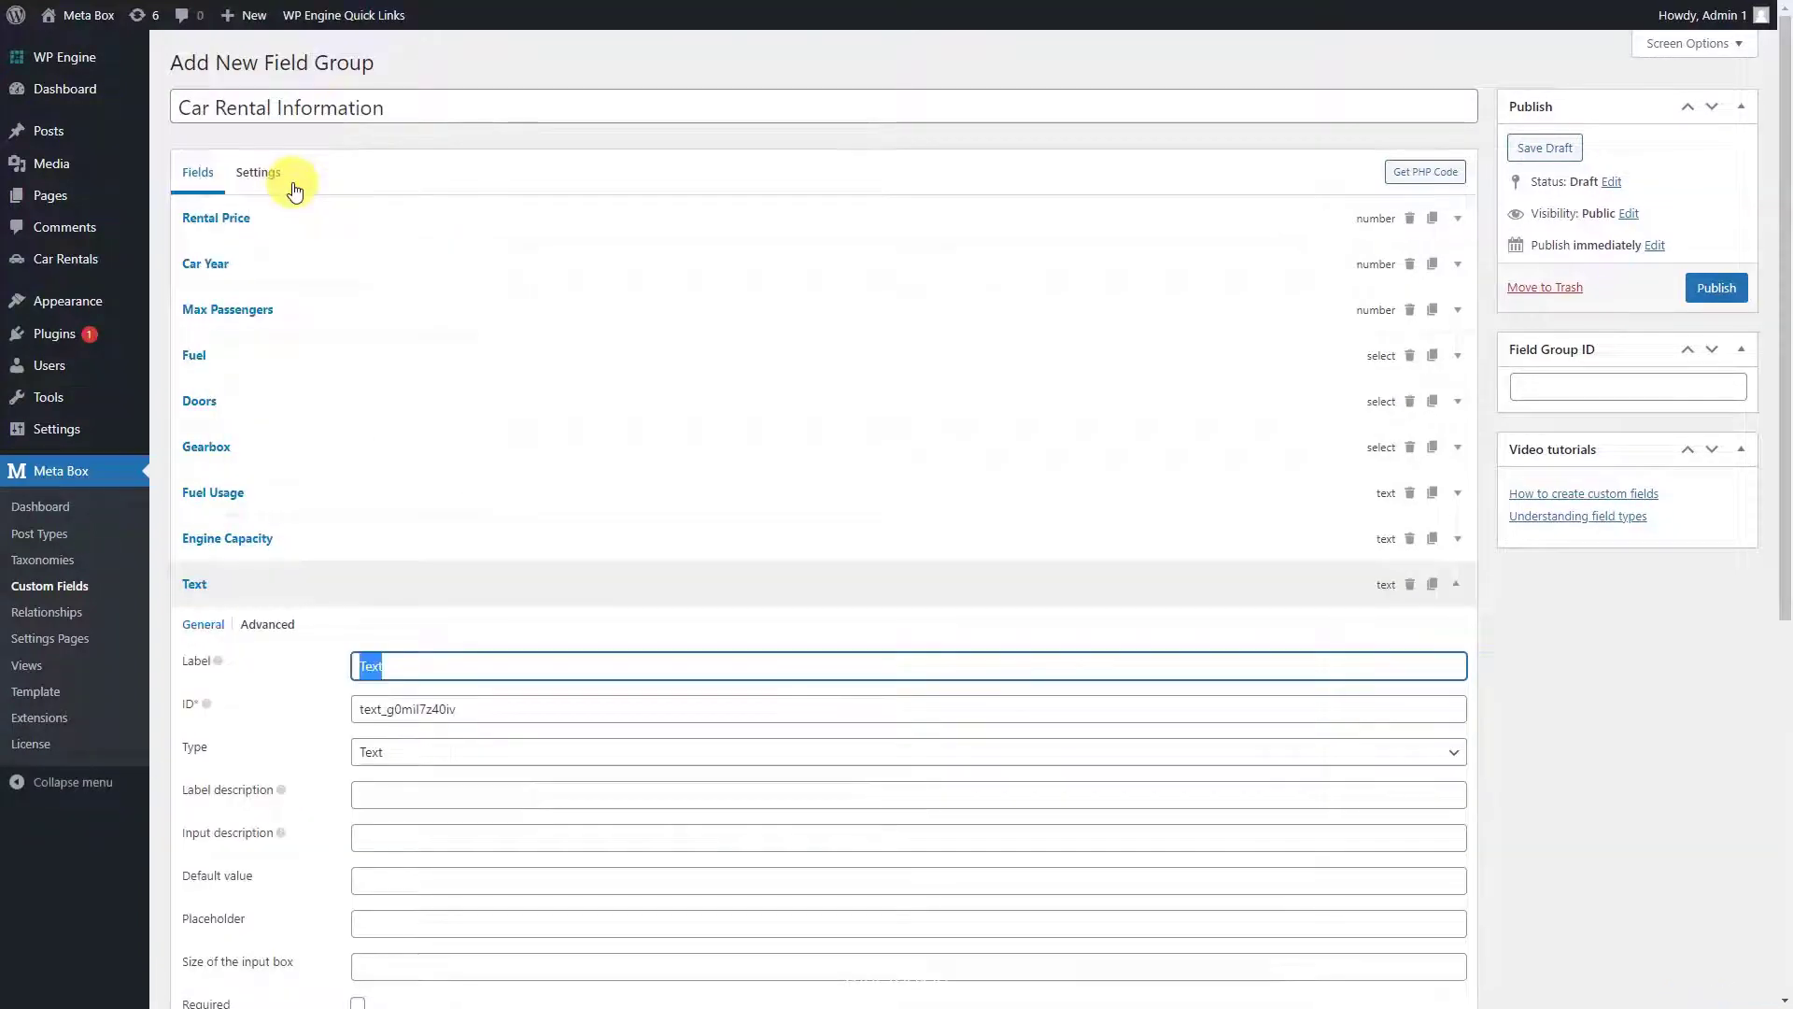
text(Max Luggage)
click(412, 566)
Add a text field labelled "Mileage" with the input description "500km or Unlimited".
click(221, 632)
click(304, 178)
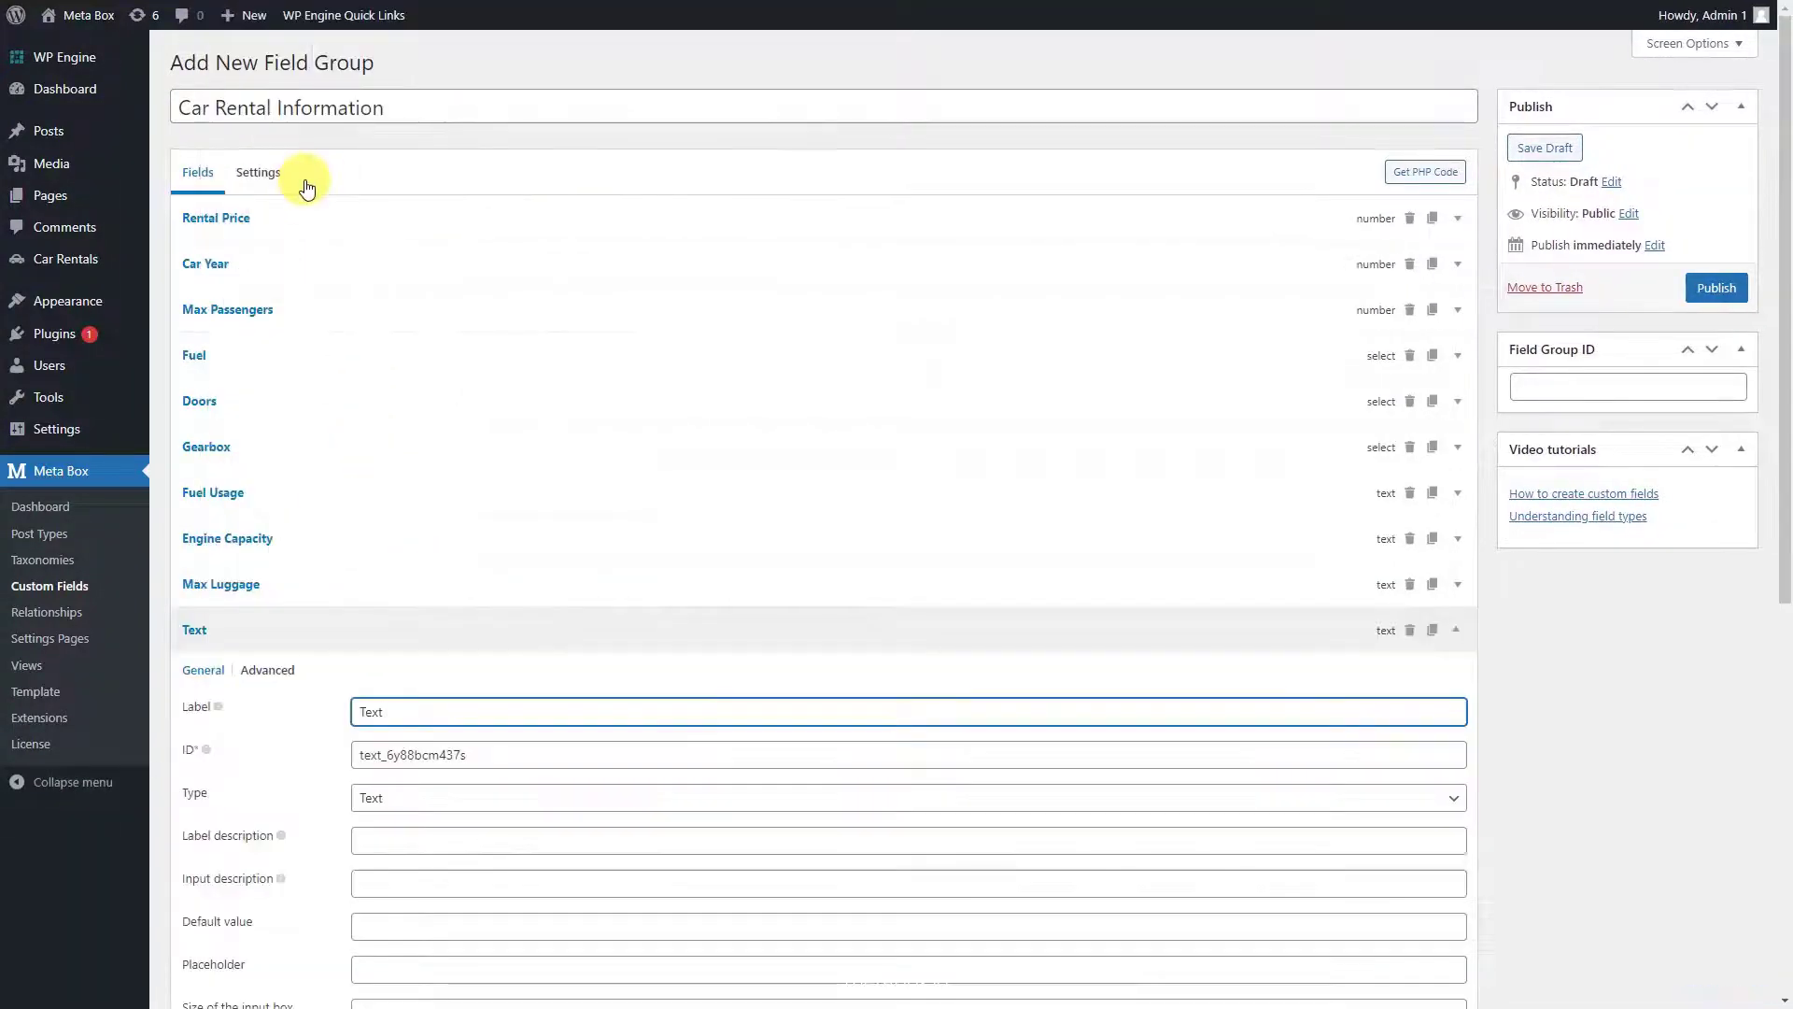
key(ctrl+a)
text(Mileage)
click(473, 883)
key(ctrl+v)
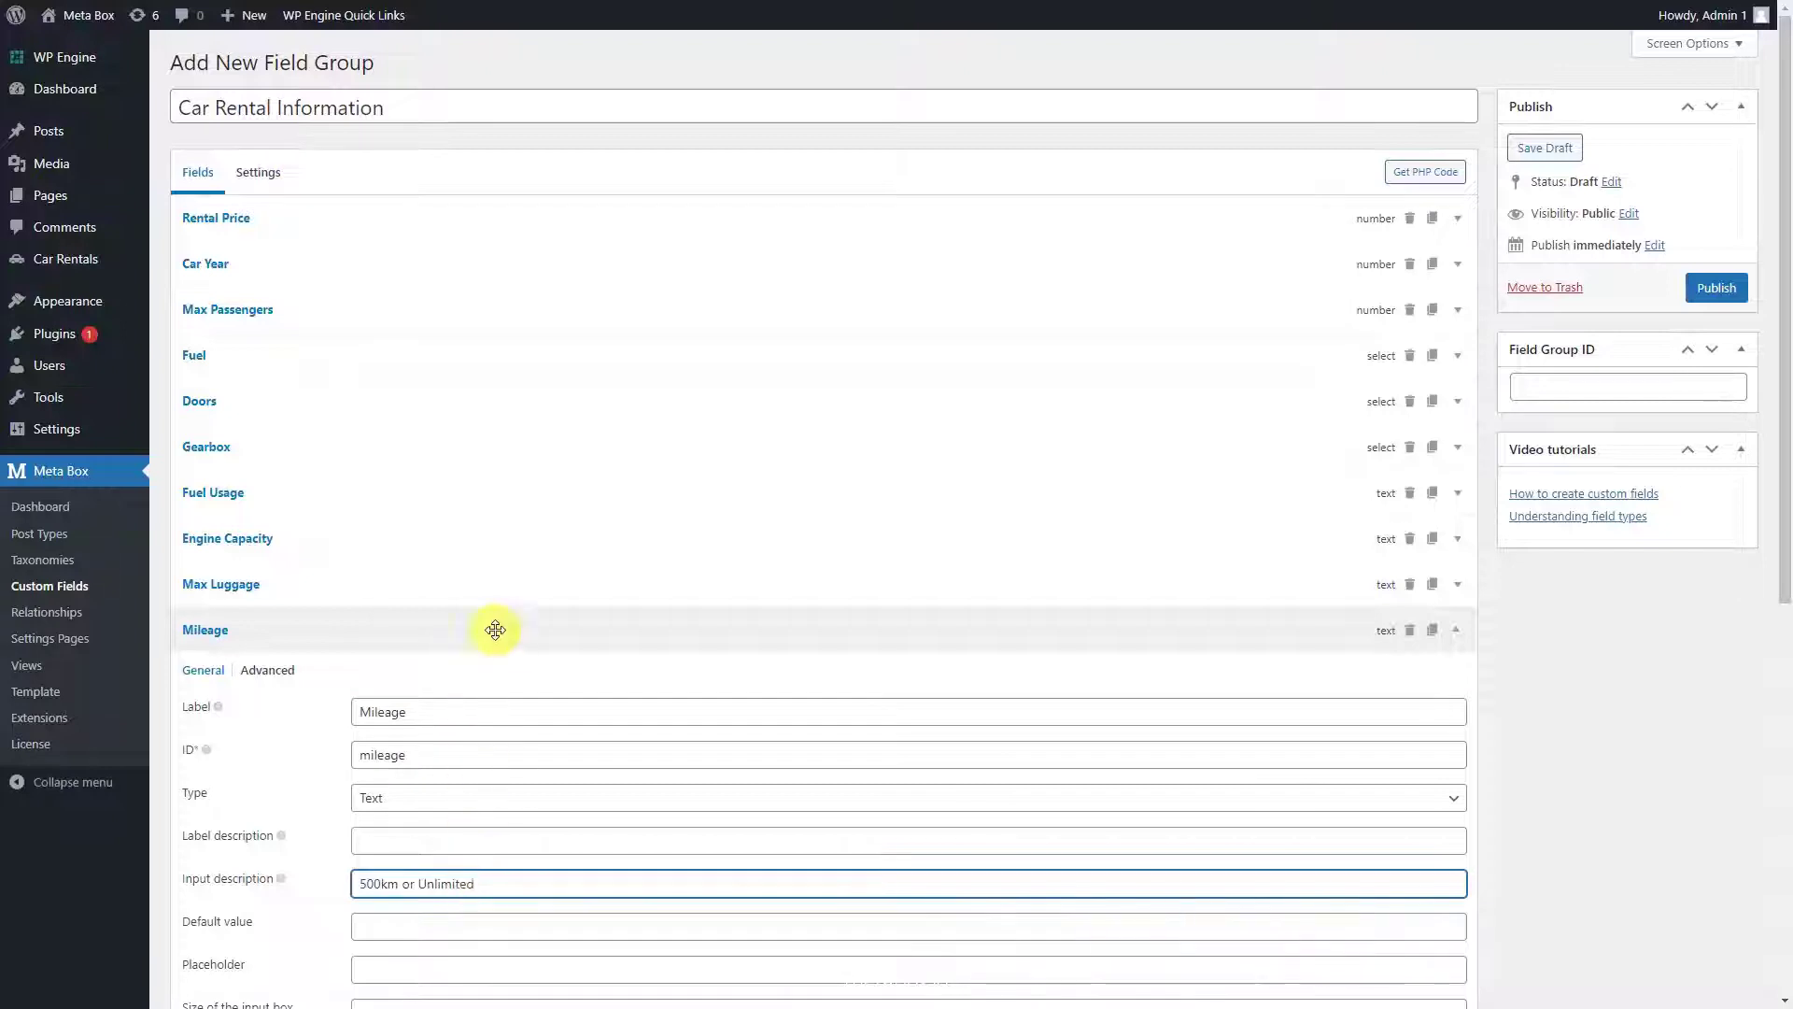
click(495, 627)
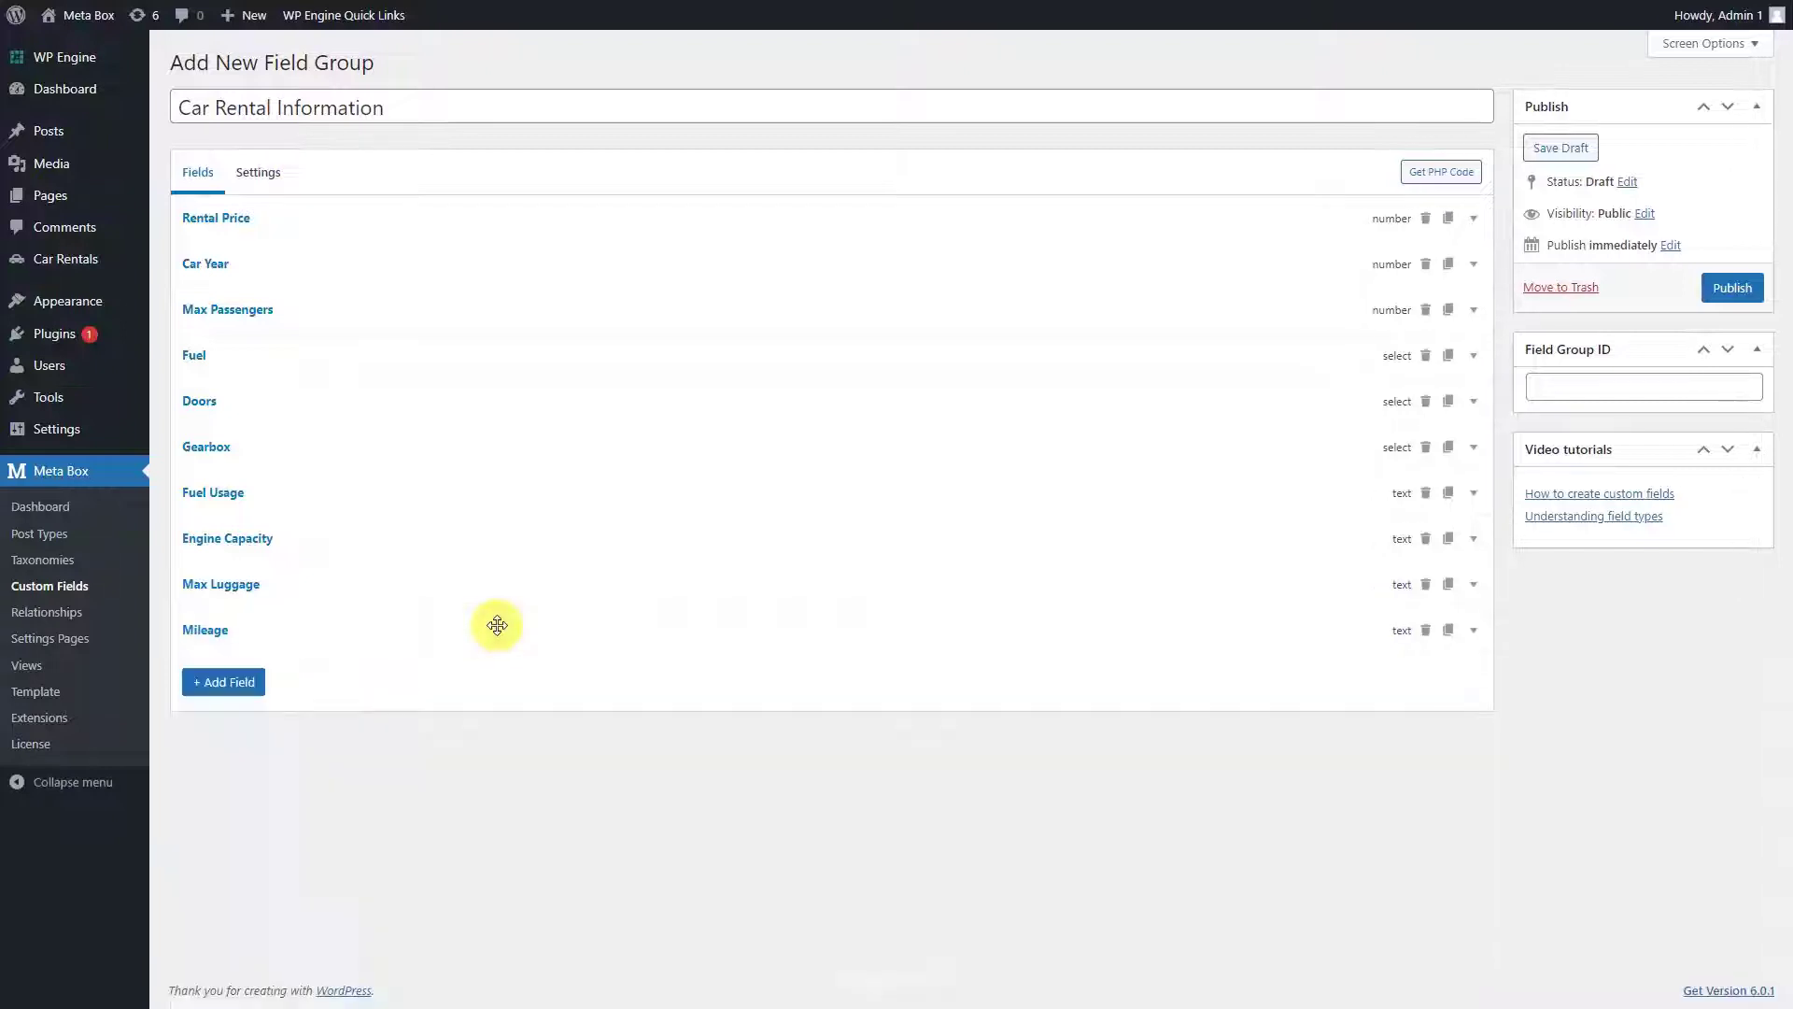
Add an Image Advanced field labelled "Gallery" to the field group.
click(228, 692)
text(Image Advanced)
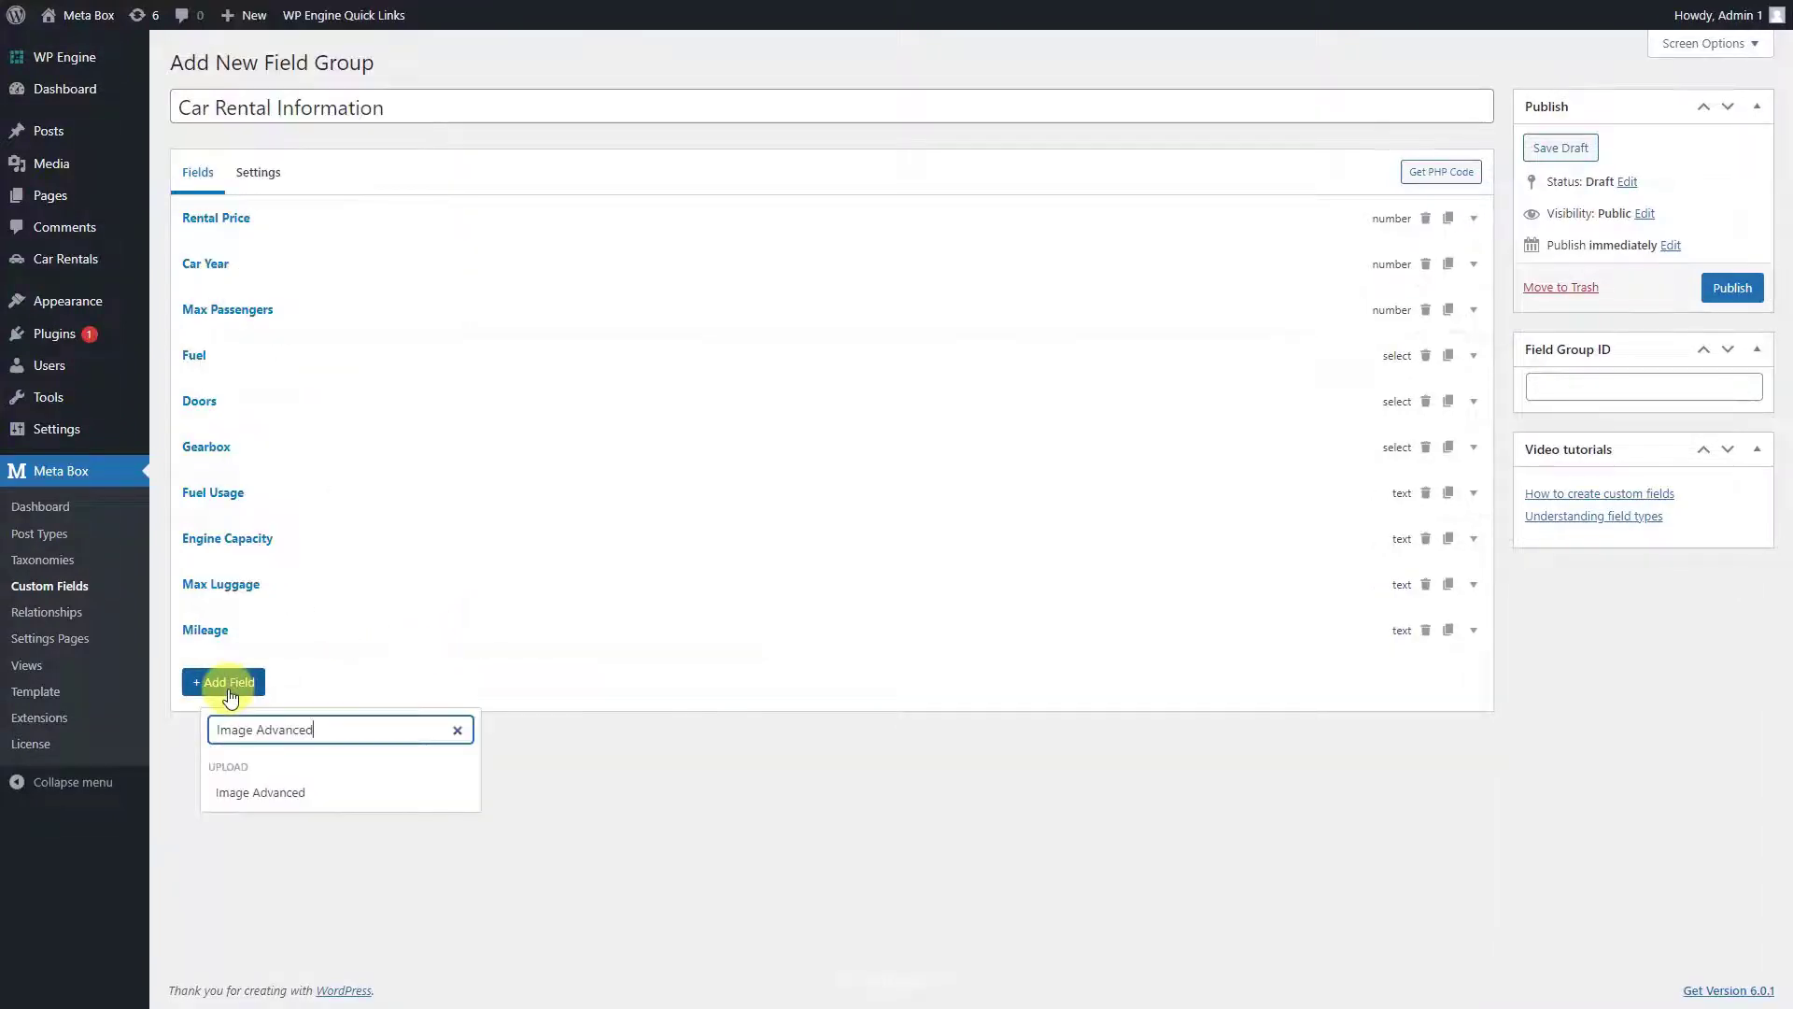
click(319, 800)
key(ctrl+a)
text(Gallery)
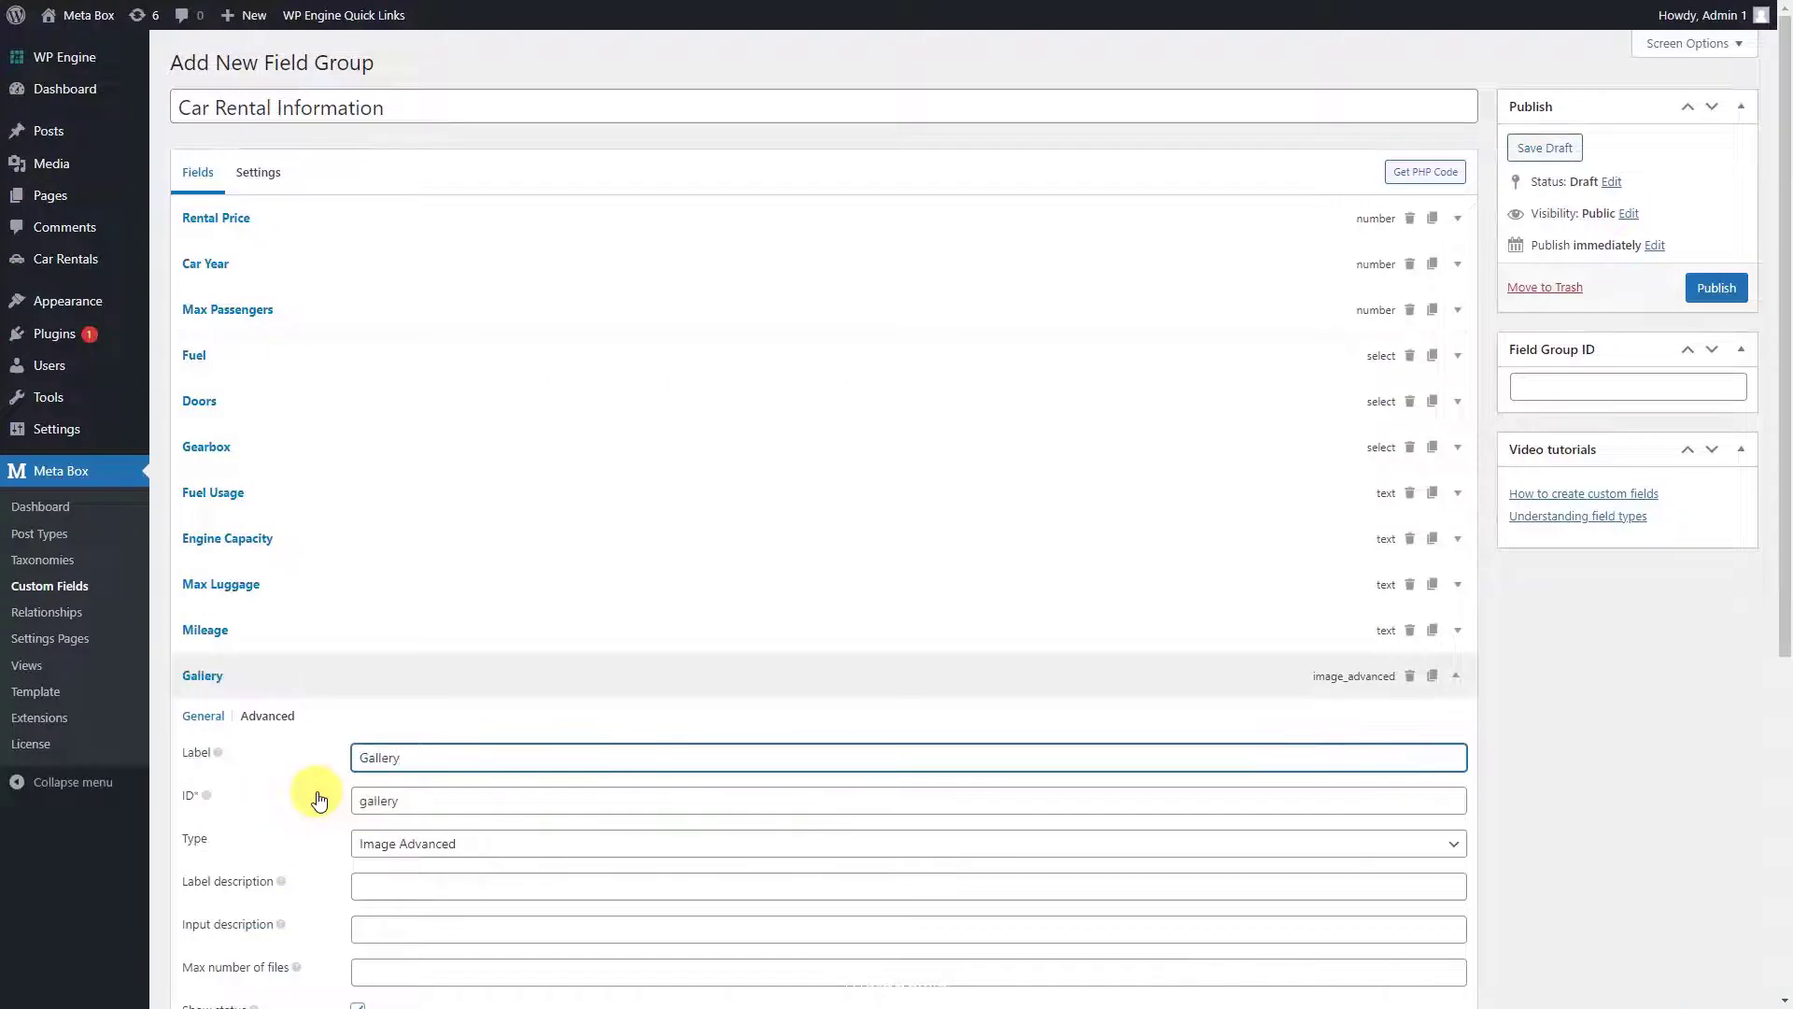
click(534, 669)
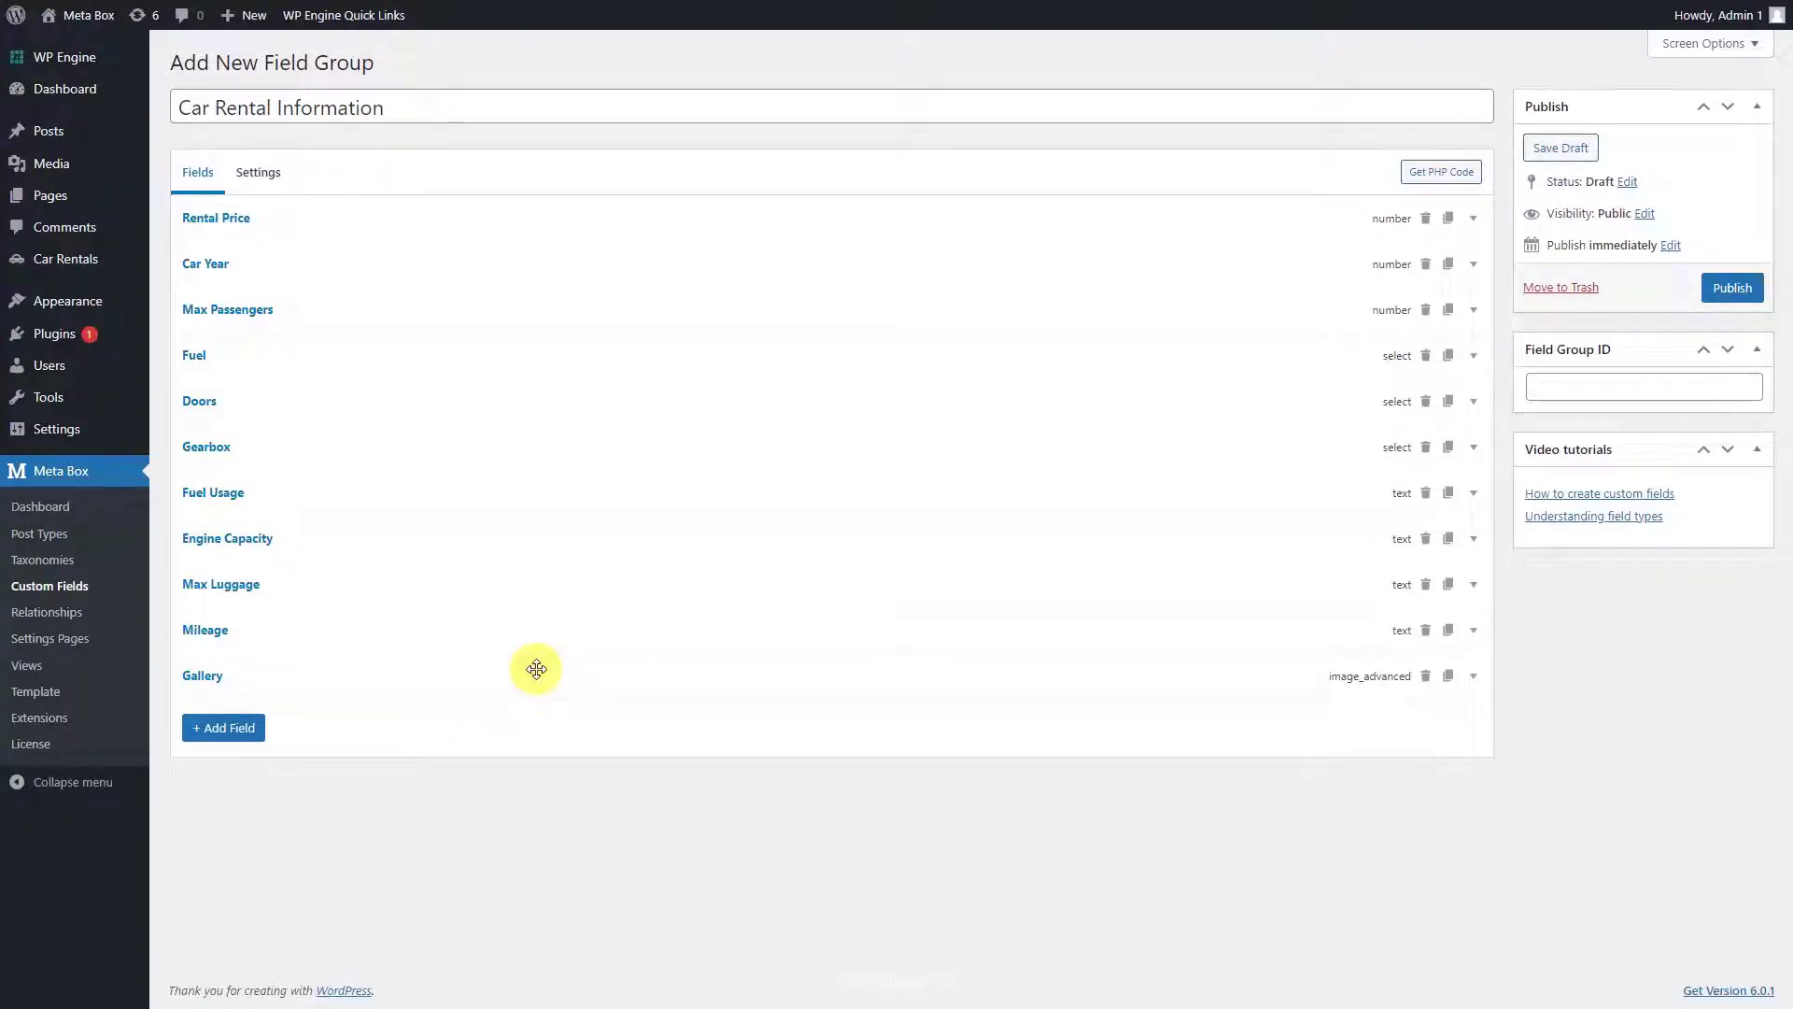
Set the field group's location to the Car Rental post type instead of Post, and publish the group.
click(268, 179)
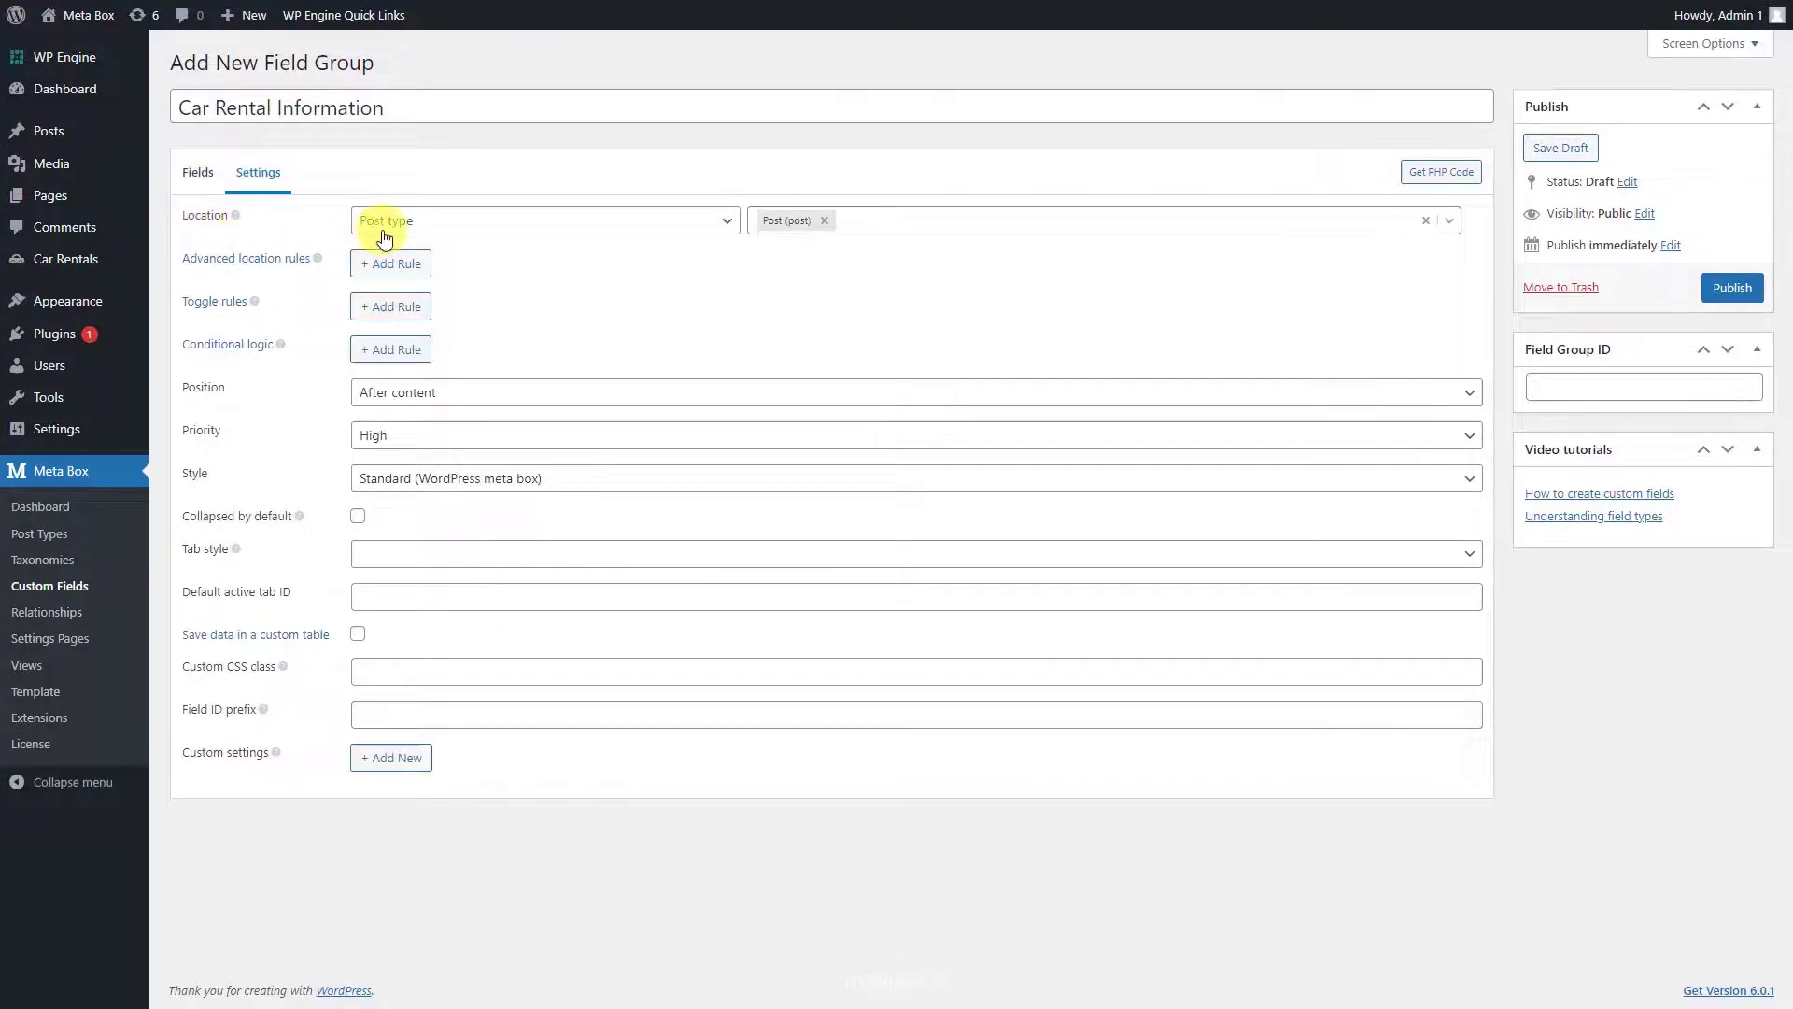
click(824, 221)
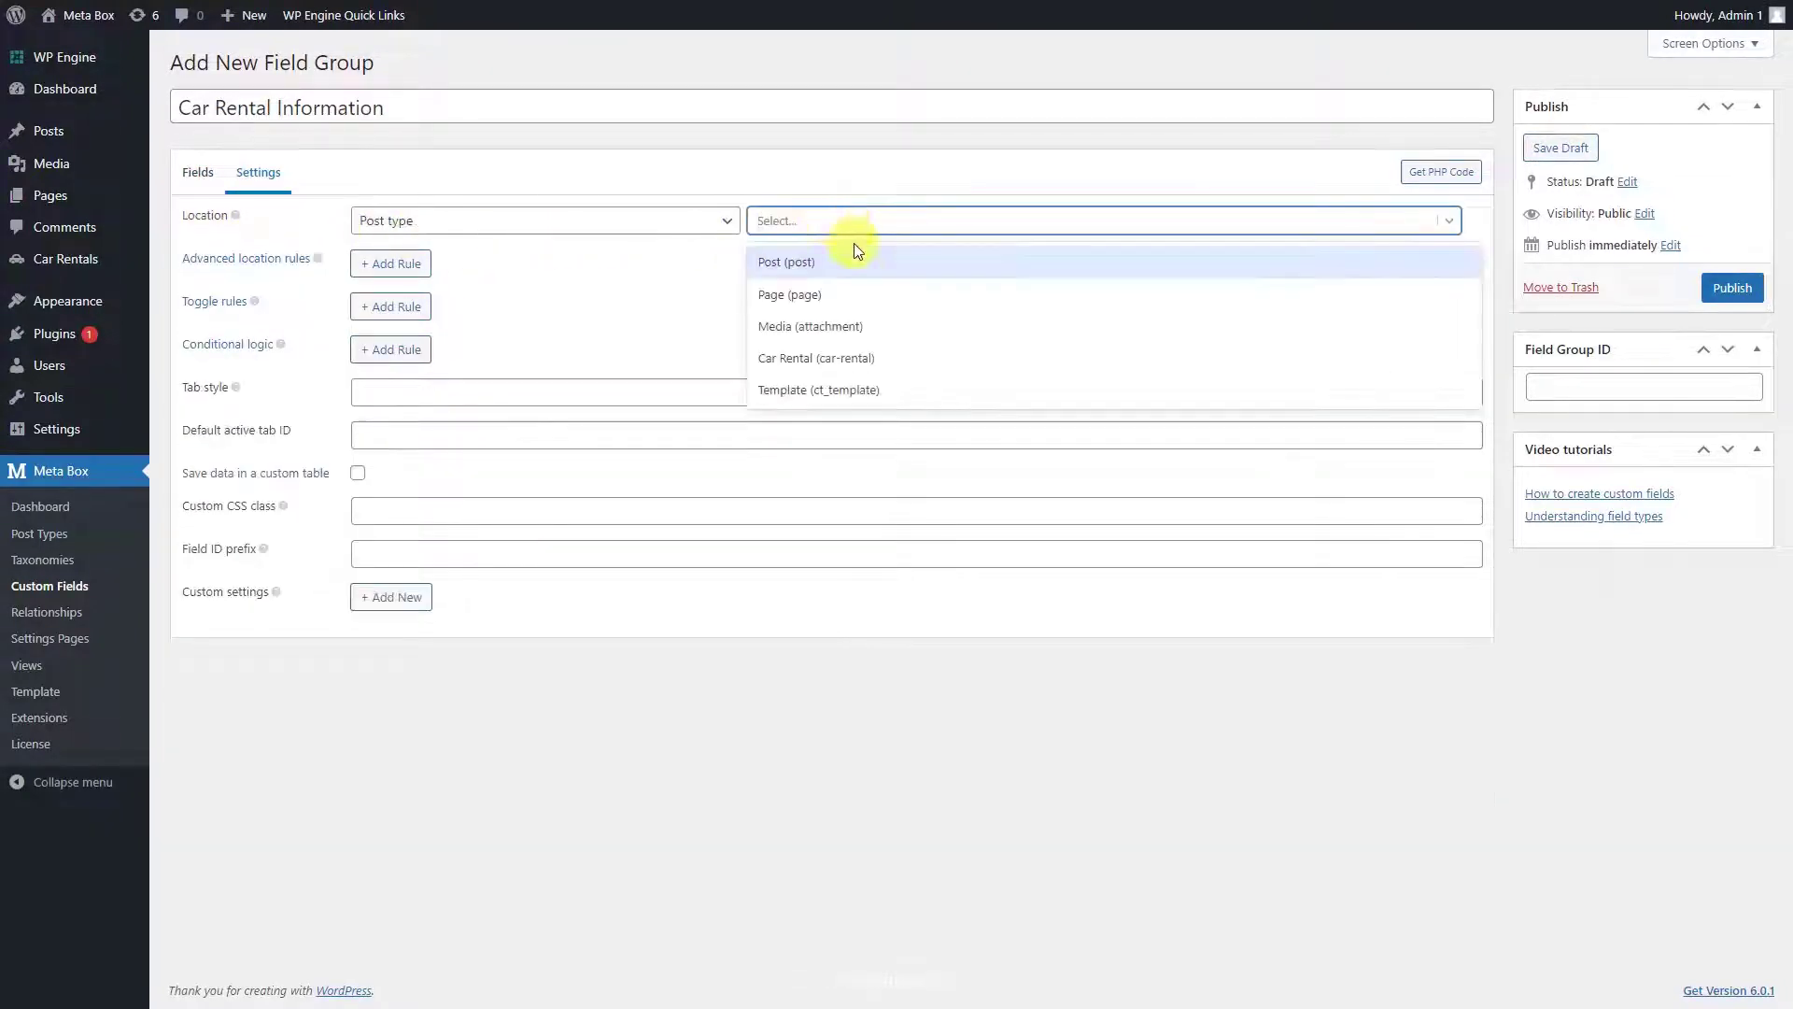
click(920, 356)
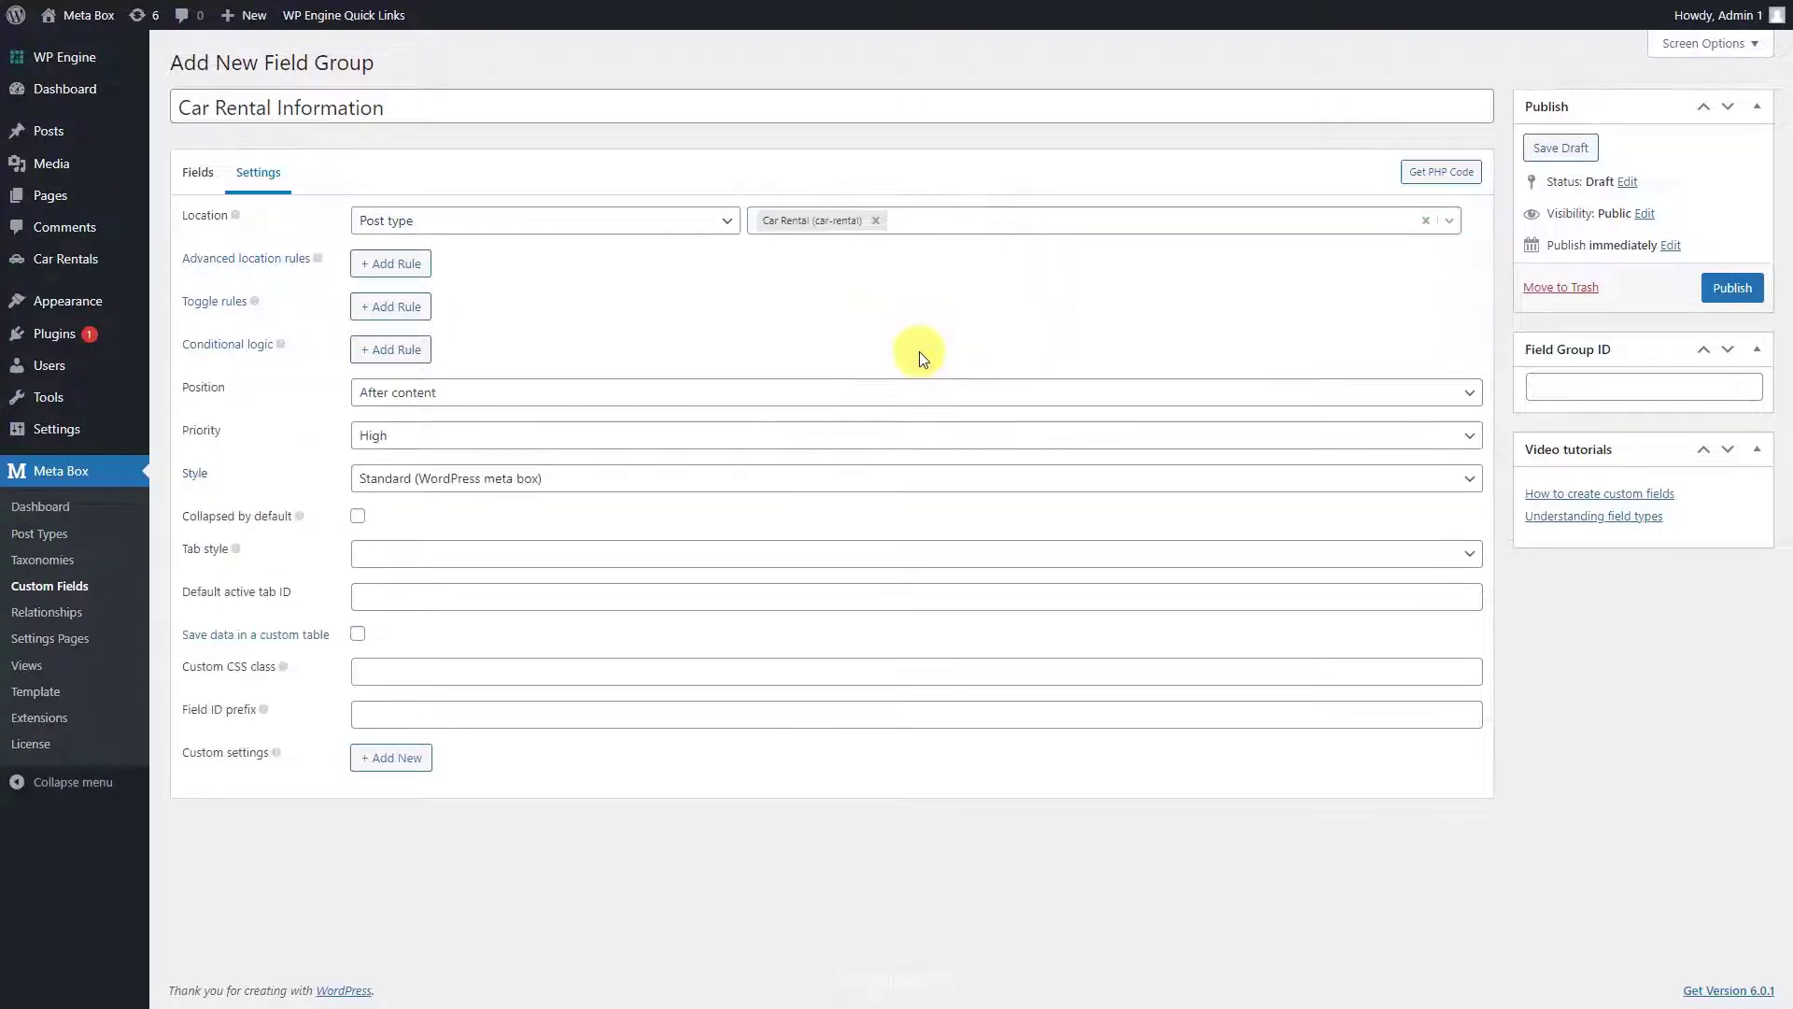
click(1733, 287)
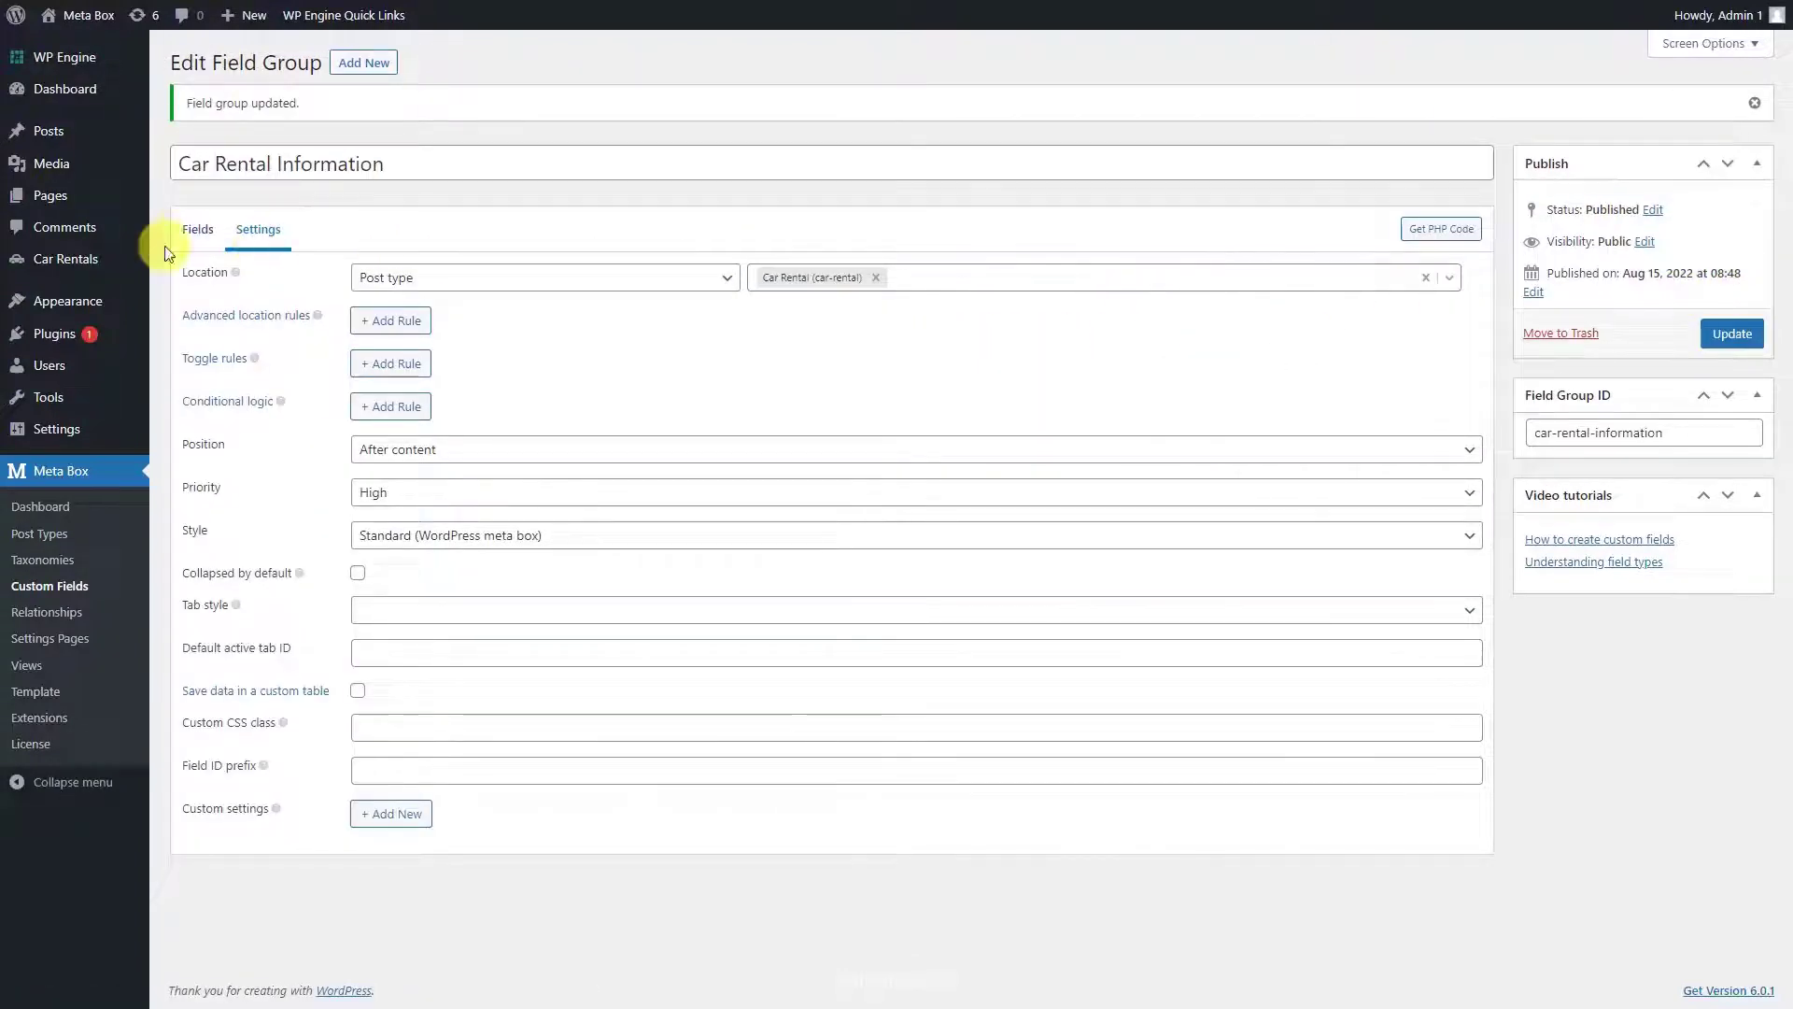
In the G63 car rental post, set rental price 300, max passengers 6, fuel Biodiesel and doors 4.
click(157, 289)
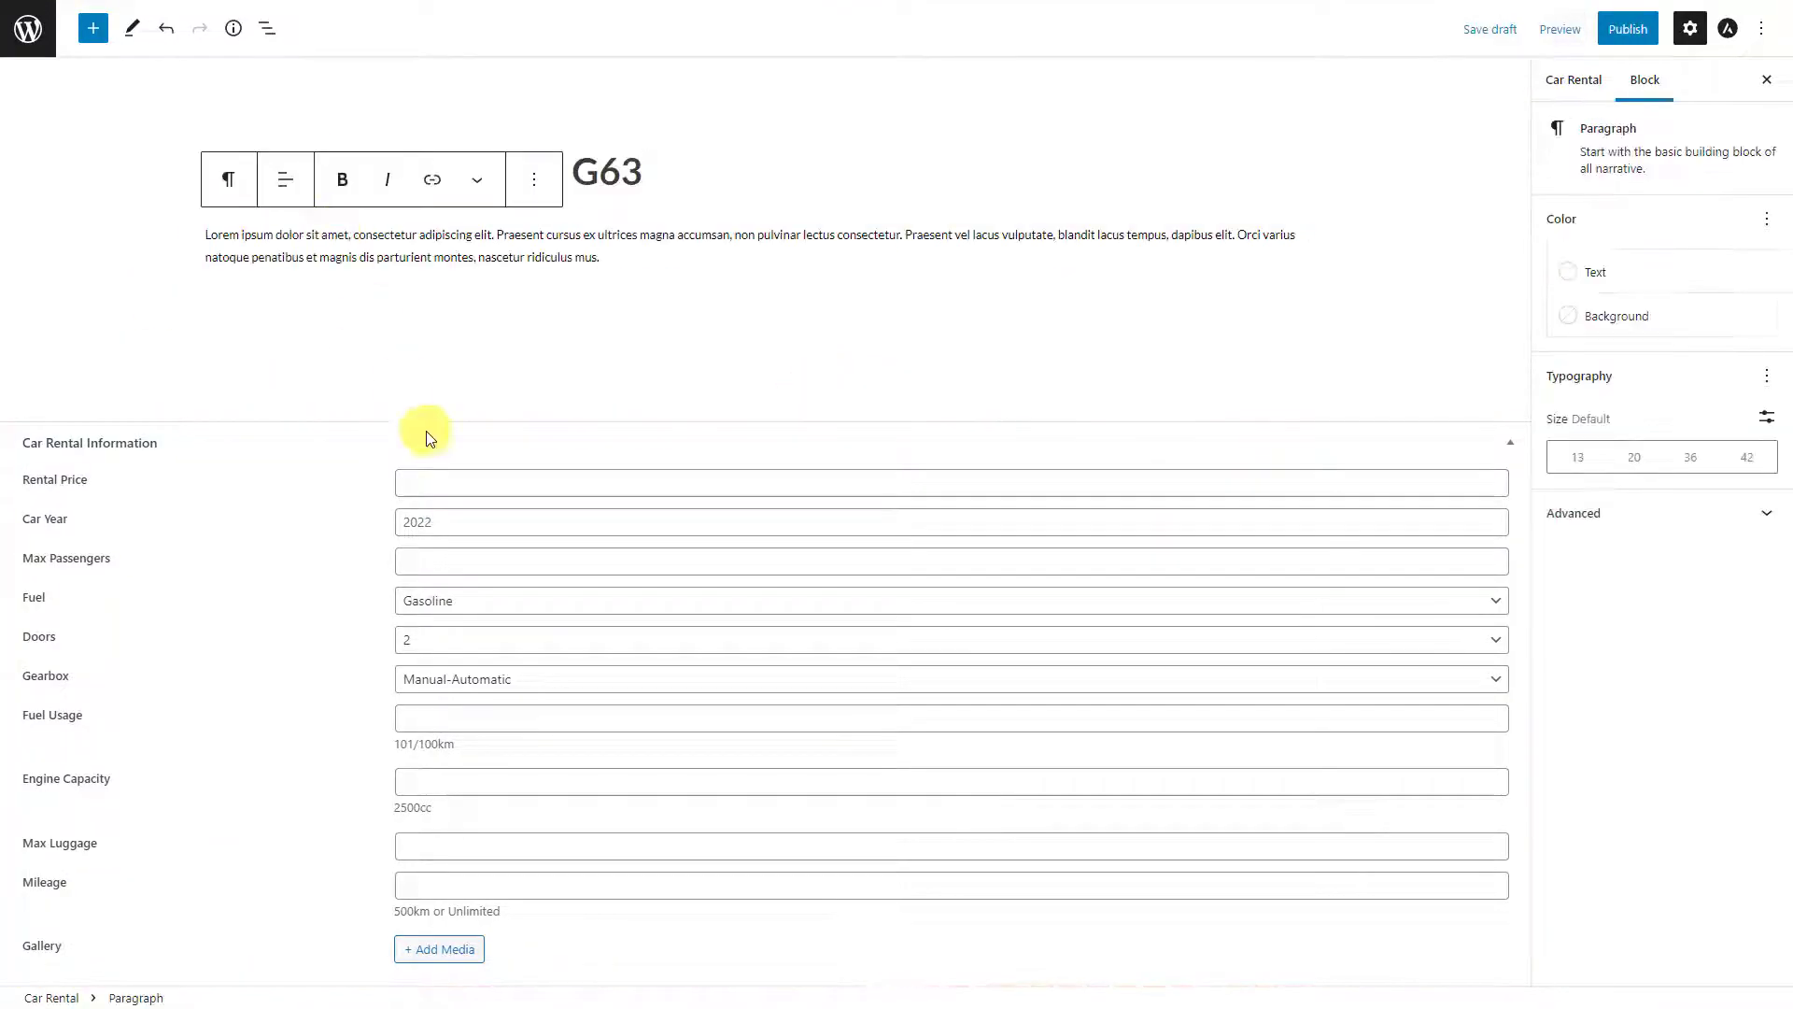
click(439, 483)
text(300)
click(470, 523)
click(472, 563)
text(6)
click(480, 603)
click(474, 654)
click(471, 641)
click(465, 682)
Set the G63's gearbox to Tiptronic, fuel usage to 16.1l/100km, engine capacity to 2700cc and max luggage to "3 large suitcase".
click(461, 682)
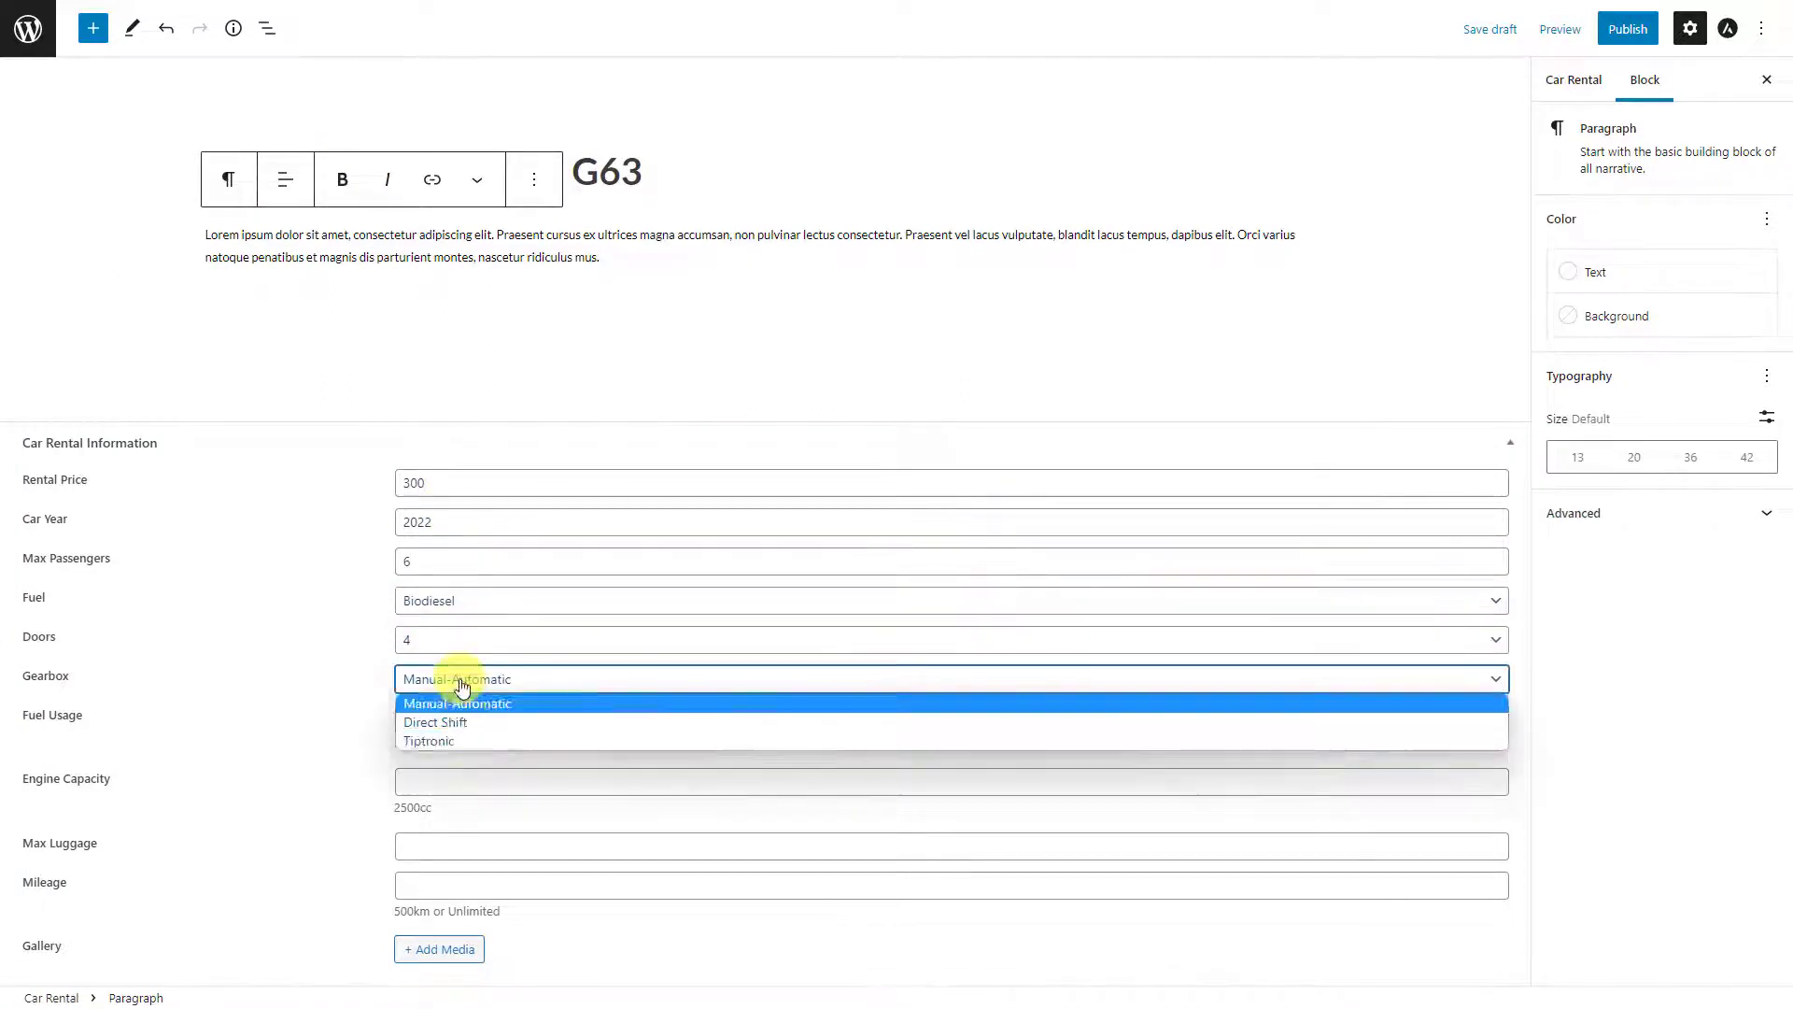
click(470, 739)
click(474, 721)
text(16.1l/100km)
click(486, 785)
text(2700cc)
click(495, 846)
text(3 large suitcase)
click(502, 883)
Add the four G63 car photos from the media library to the post's Gallery field.
click(460, 949)
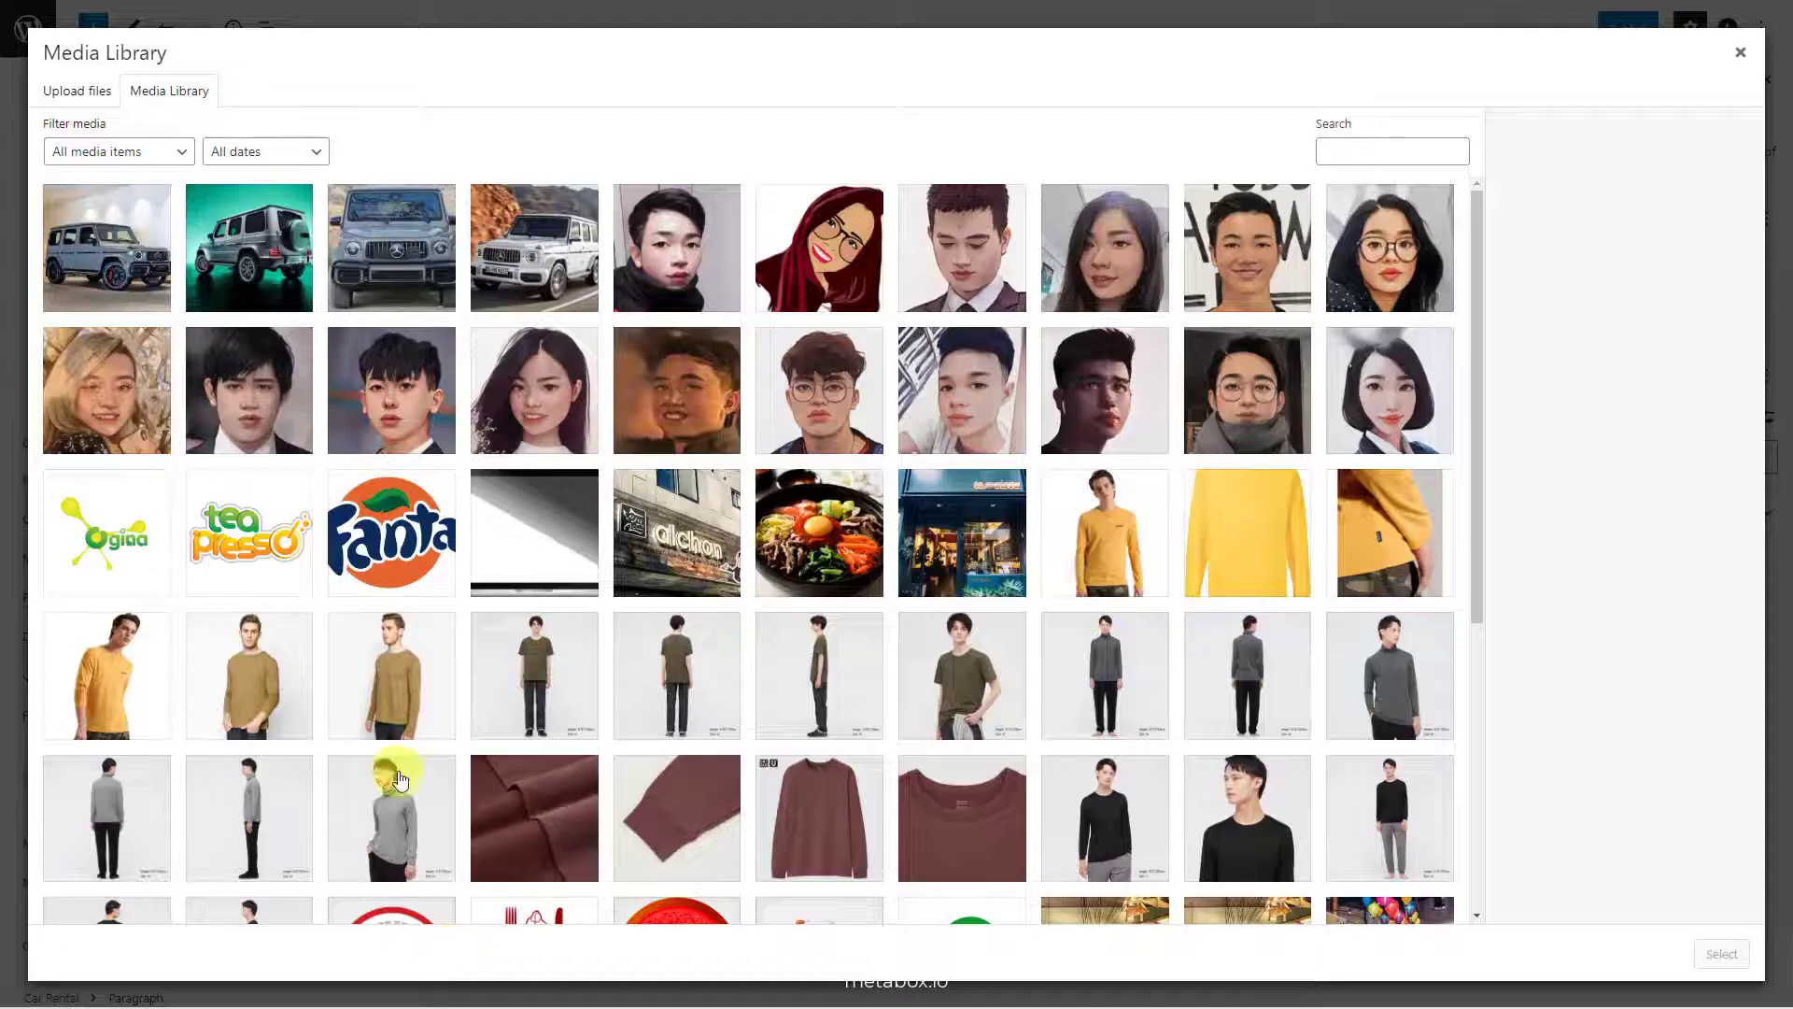
click(106, 248)
shift+click(534, 247)
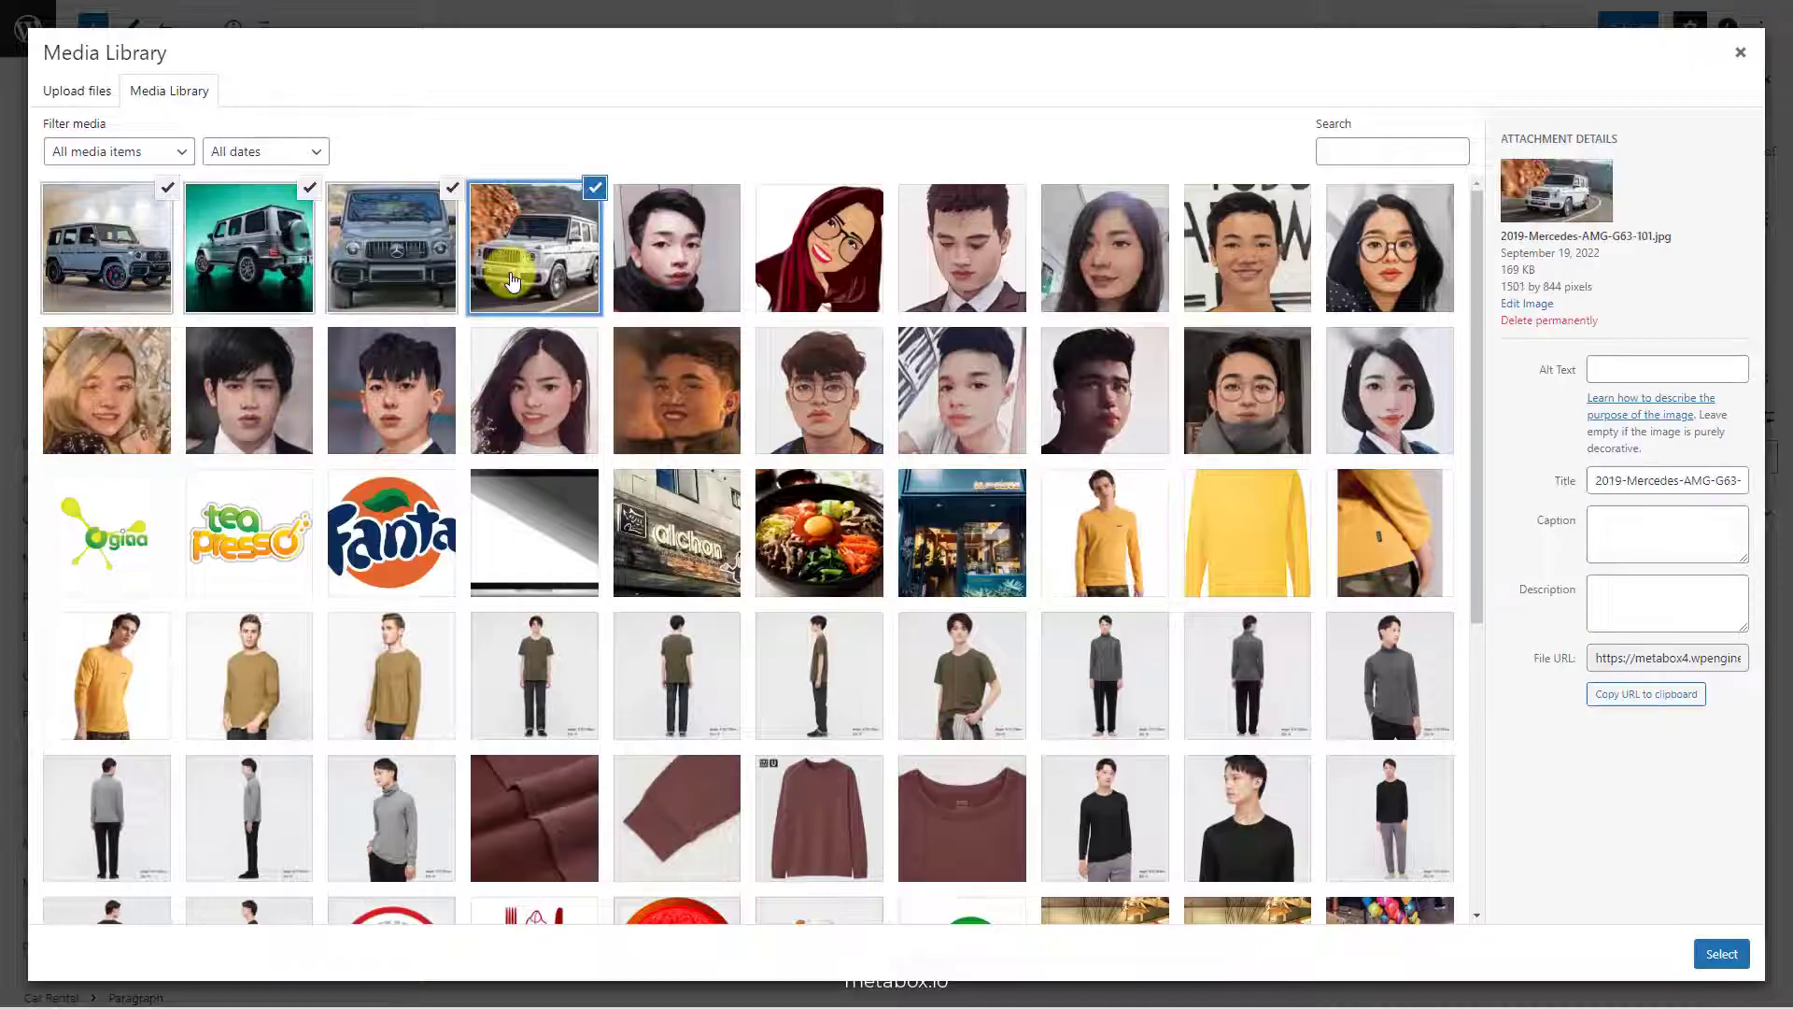
click(1721, 953)
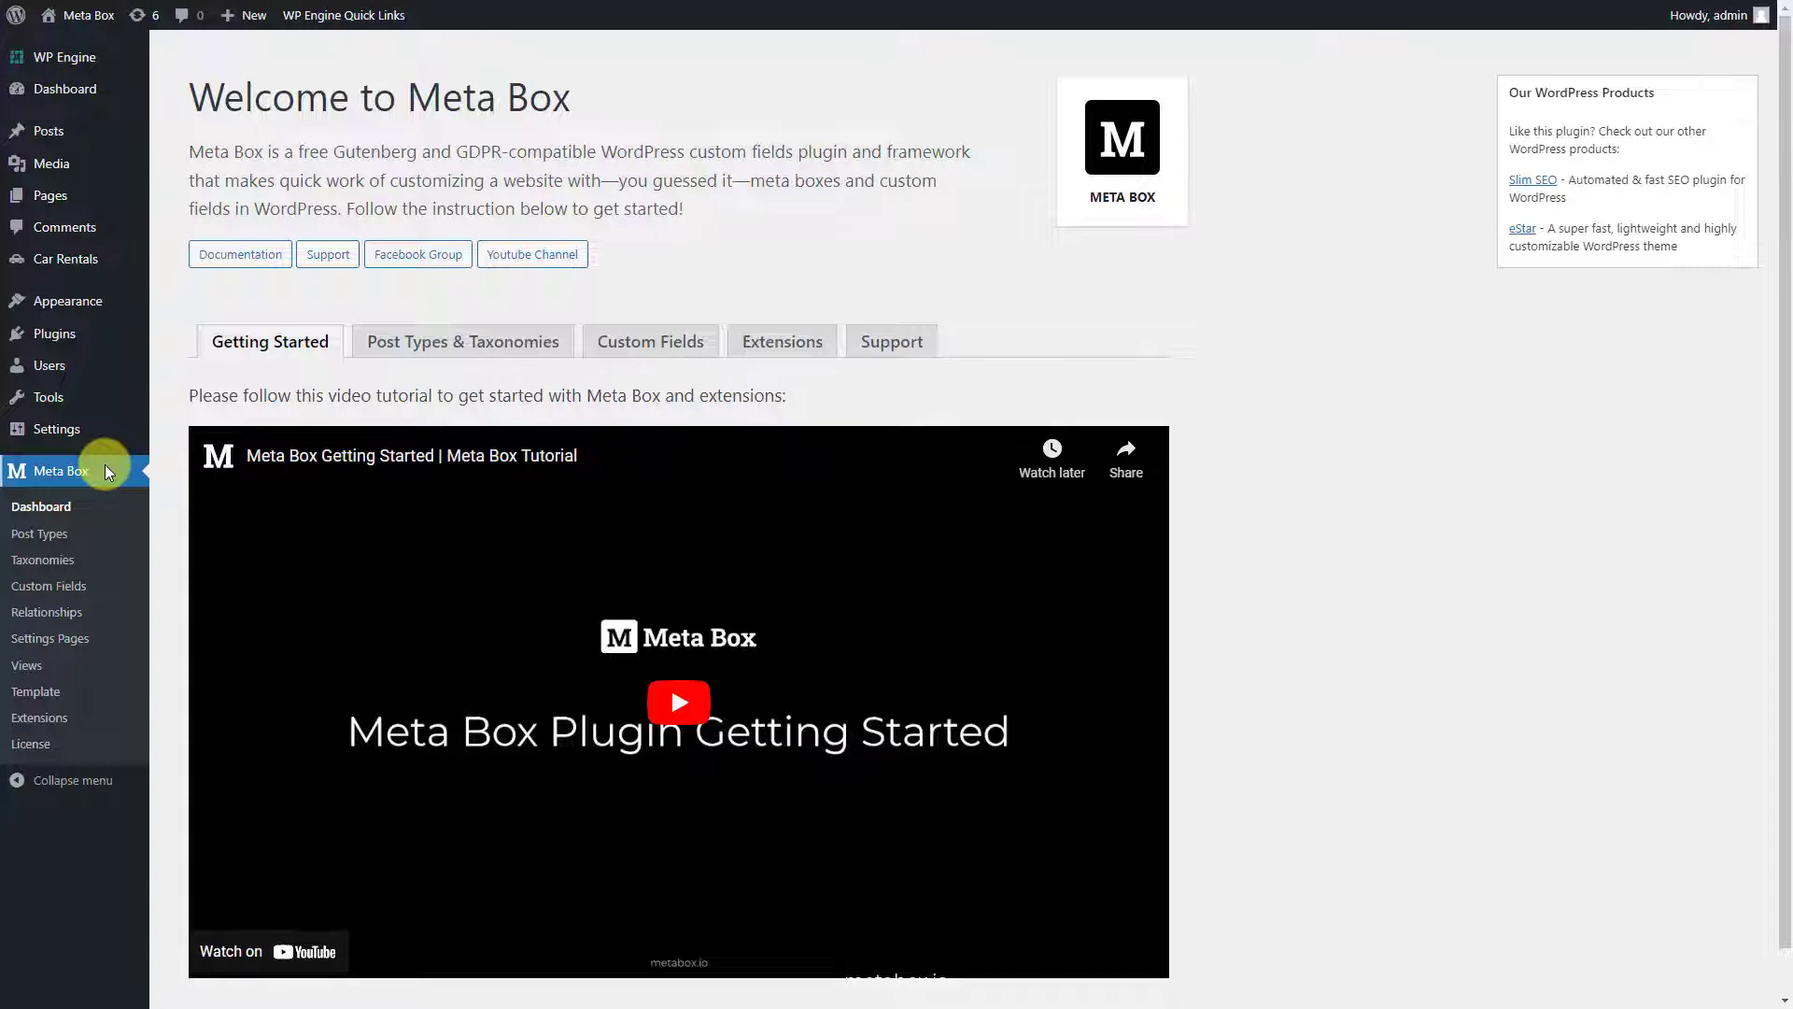
Create a new Meta Box view titled "Car Rentals Template".
click(91, 666)
click(266, 61)
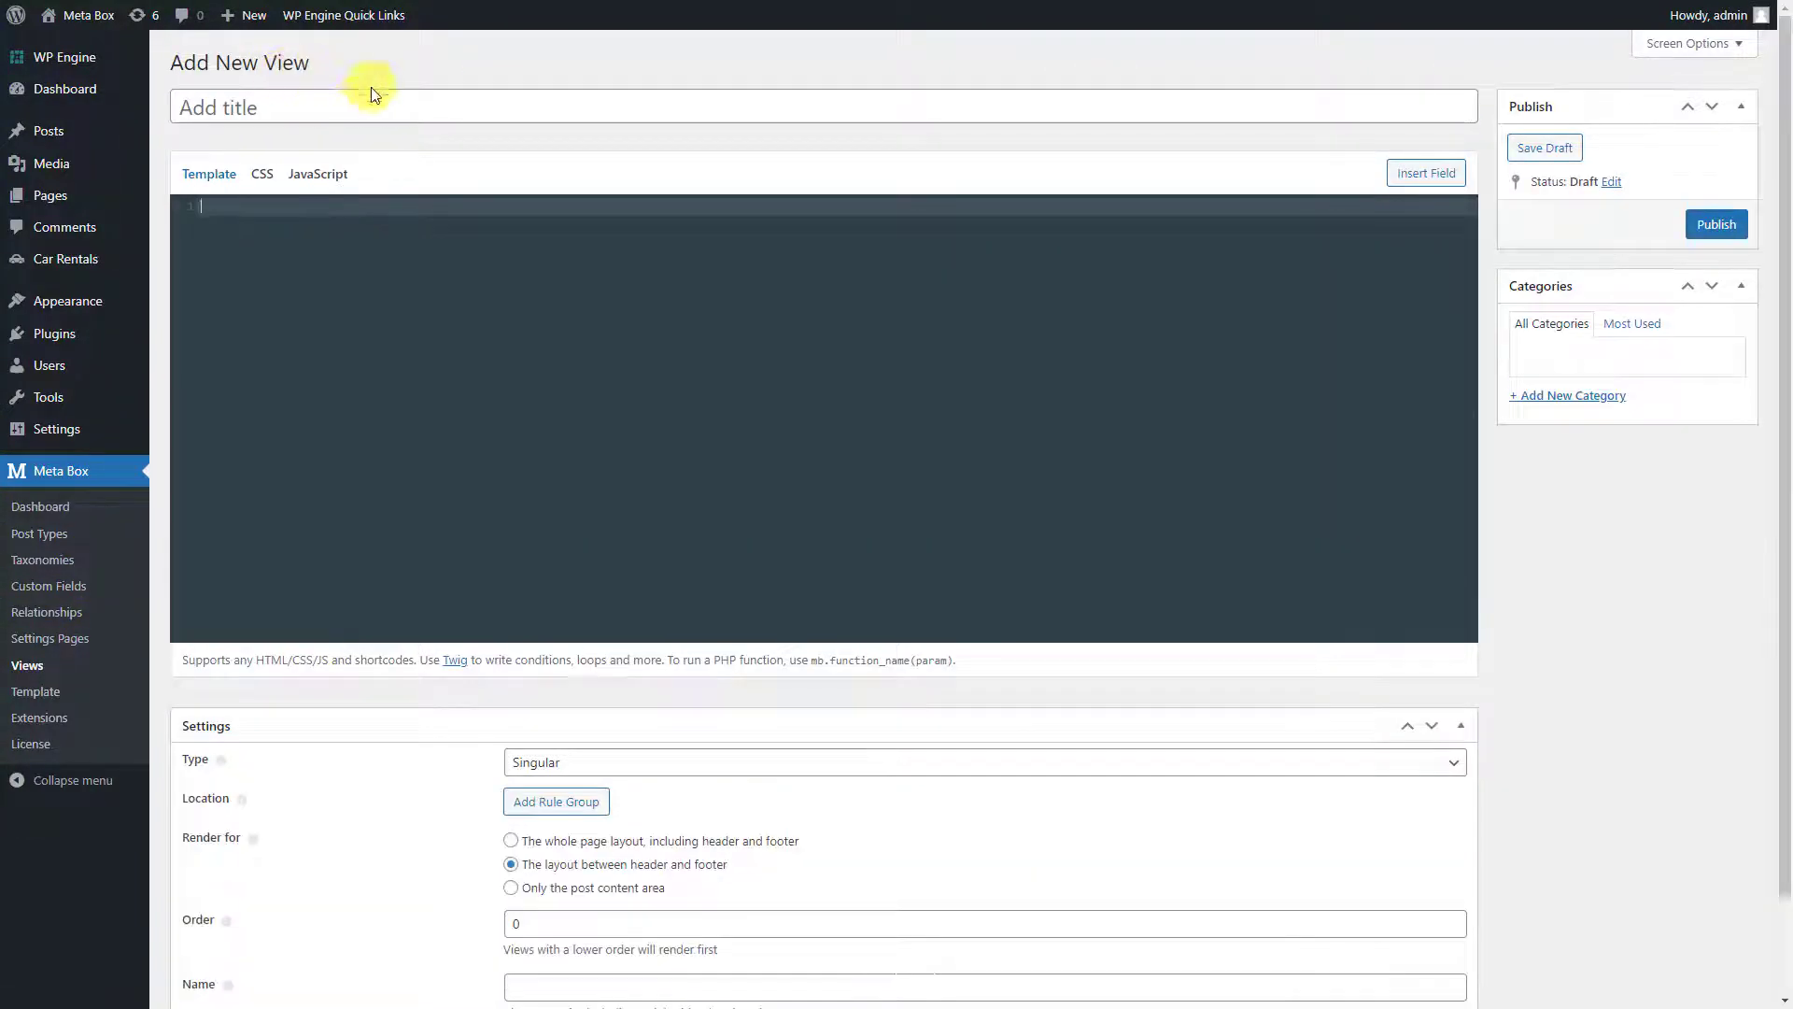
click(420, 109)
text(Car Rentals Template)
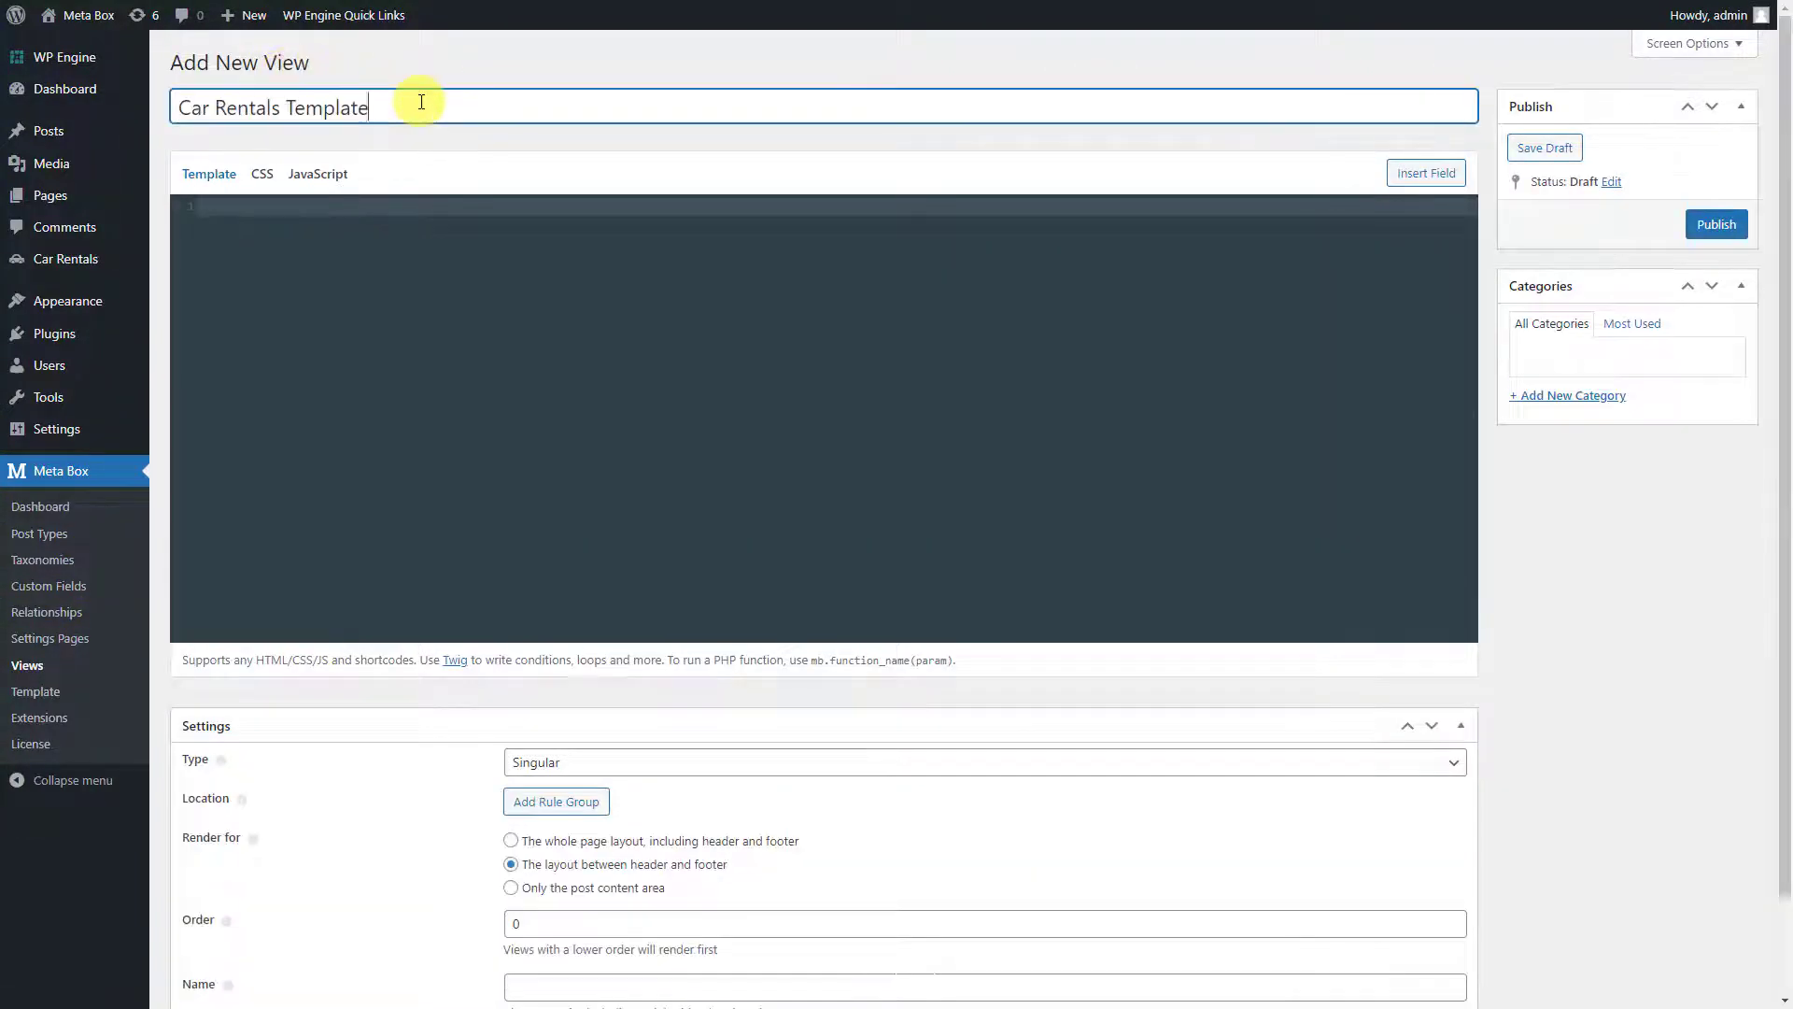
Insert the Gallery field into the view template with full-size images output as image tags.
click(1421, 180)
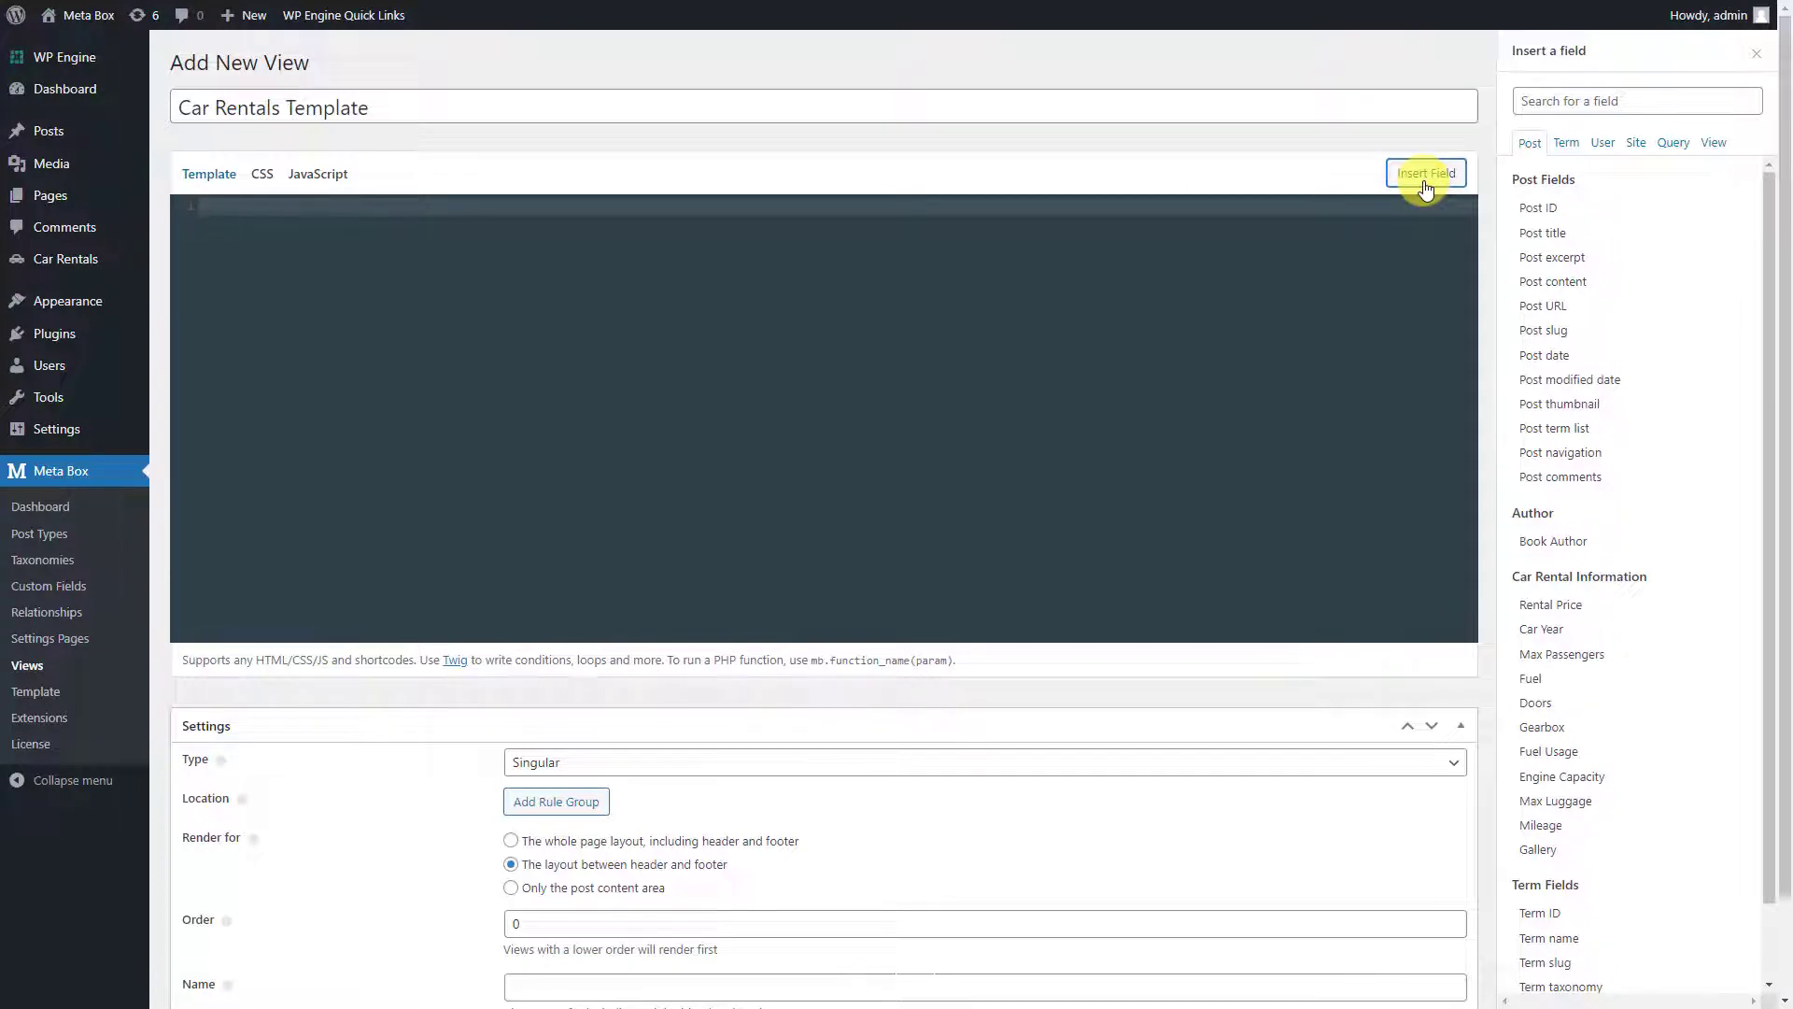
click(1516, 850)
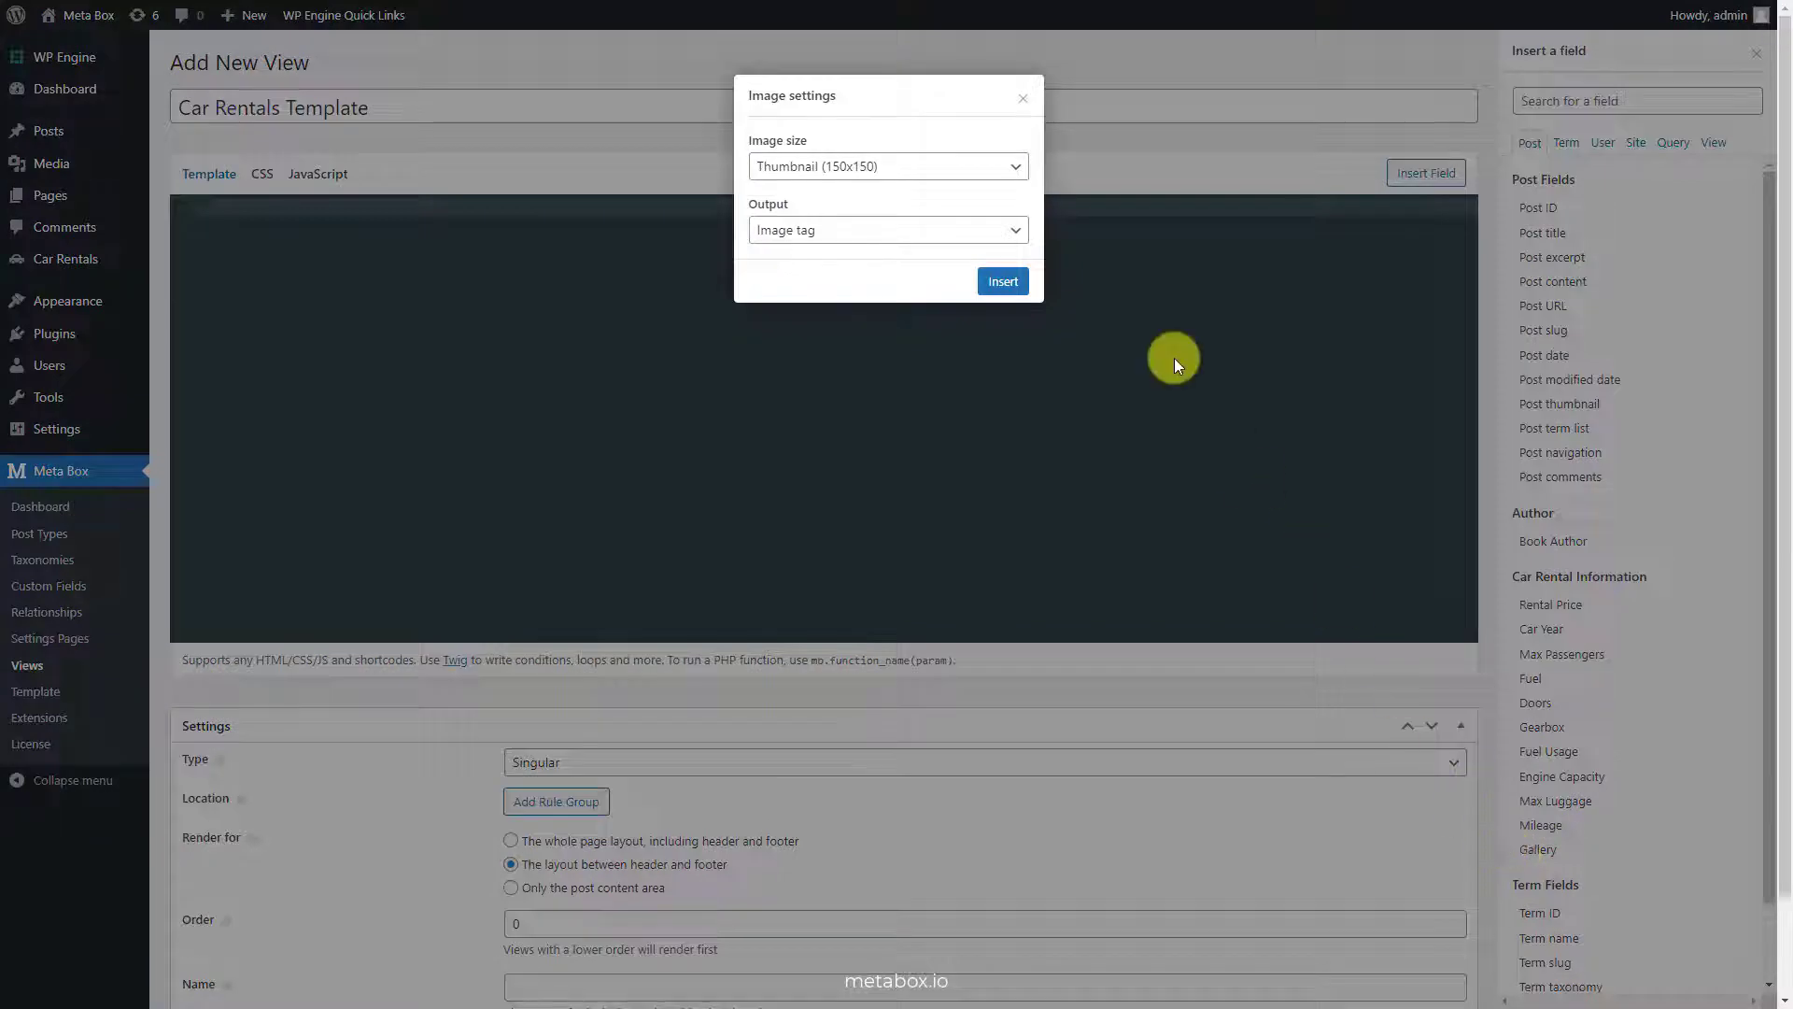
click(1012, 170)
click(996, 302)
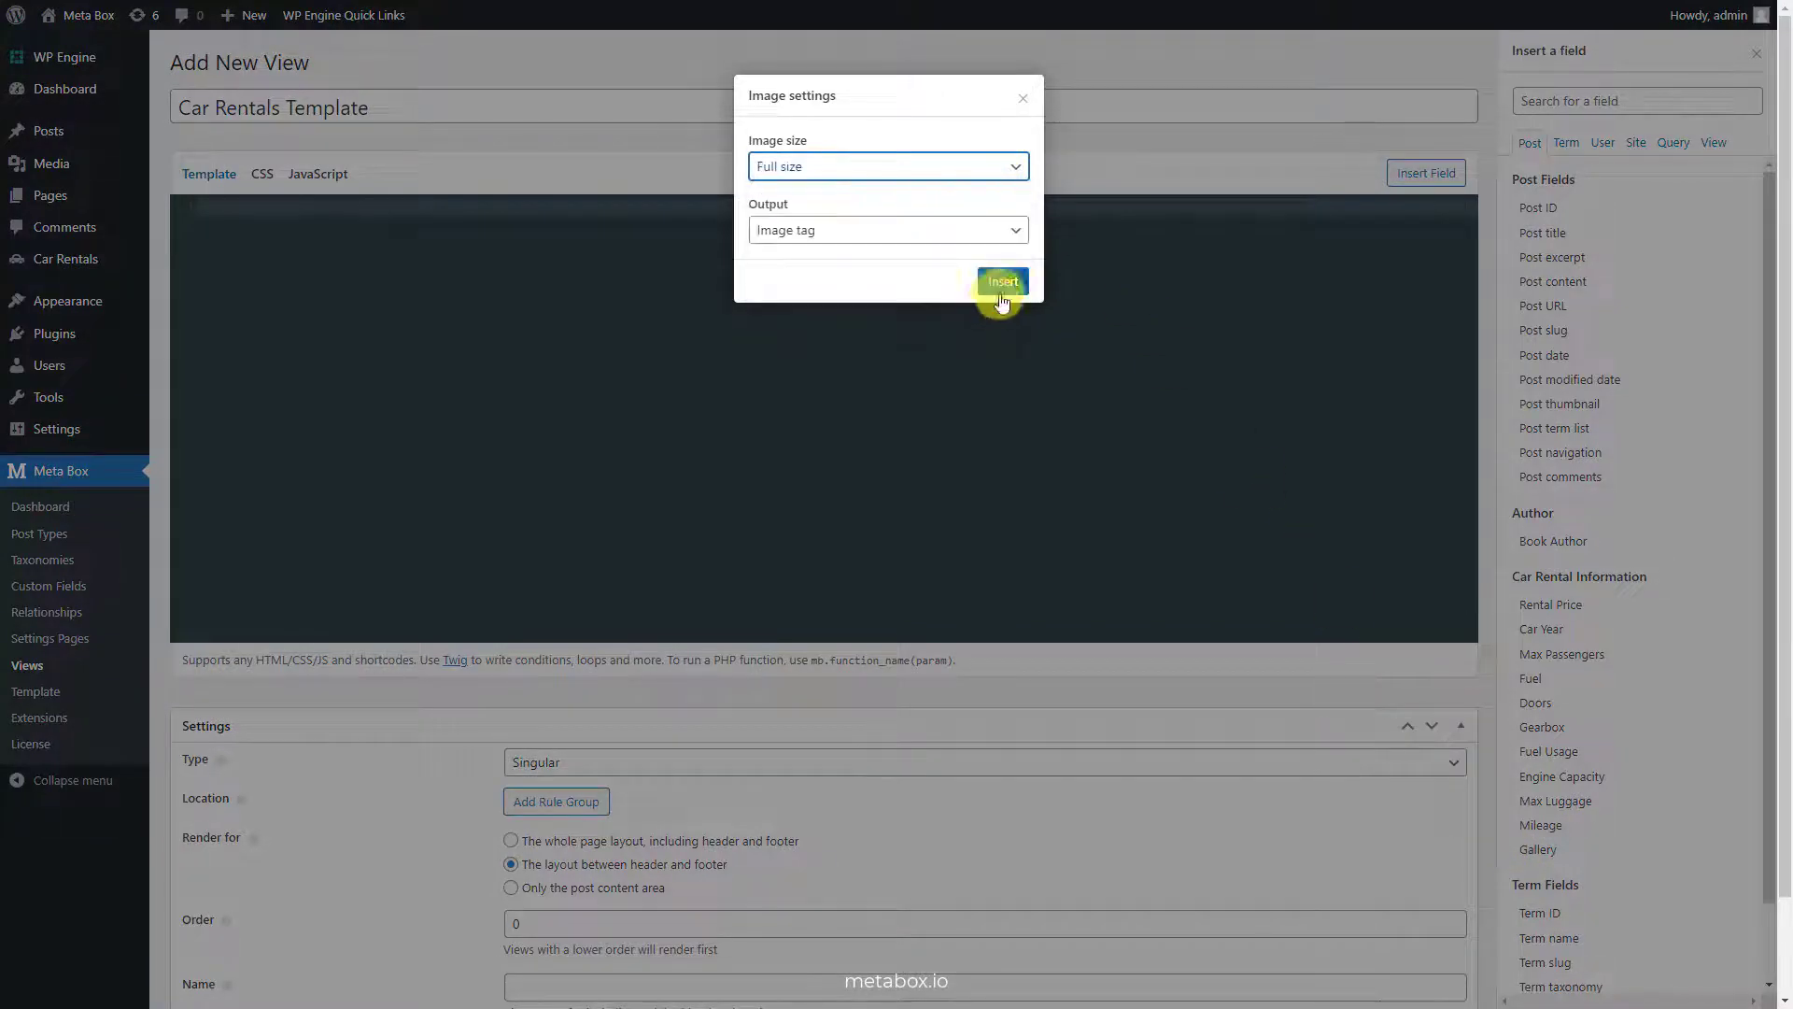
click(997, 295)
key(Return)
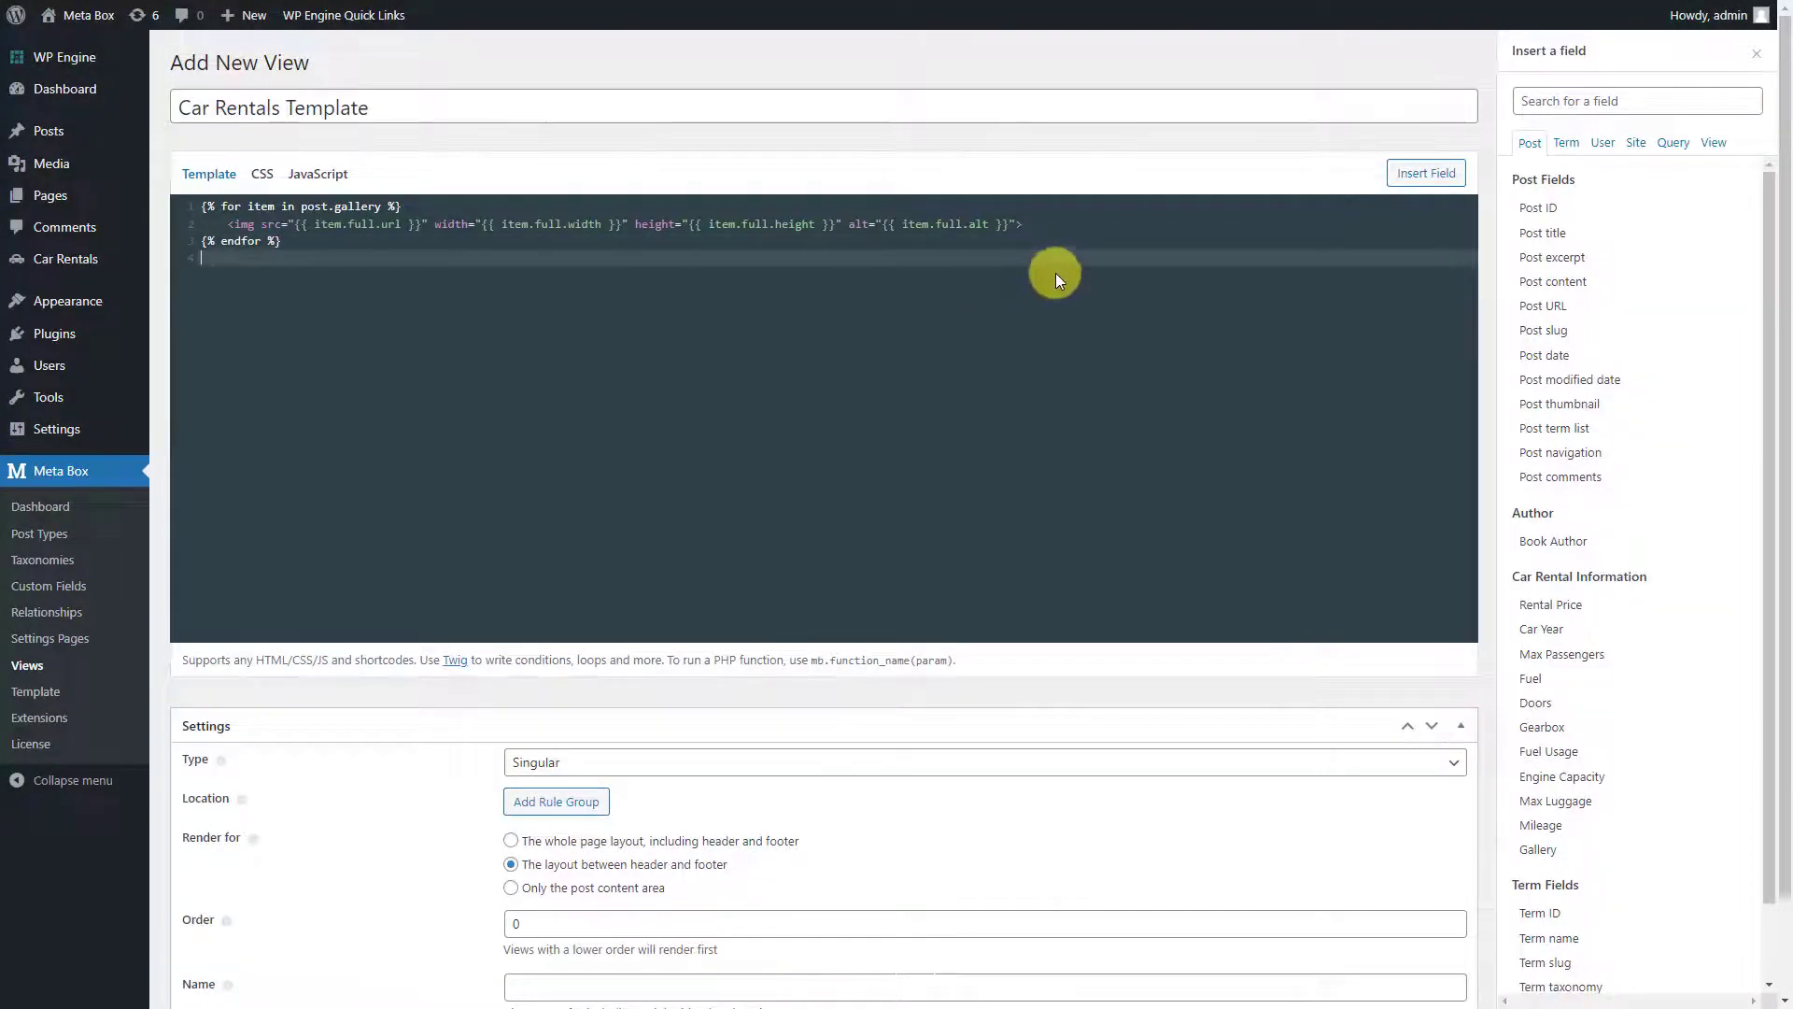
Insert the post title and post content fields on separate lines below the gallery loop.
click(1516, 238)
key(Return)
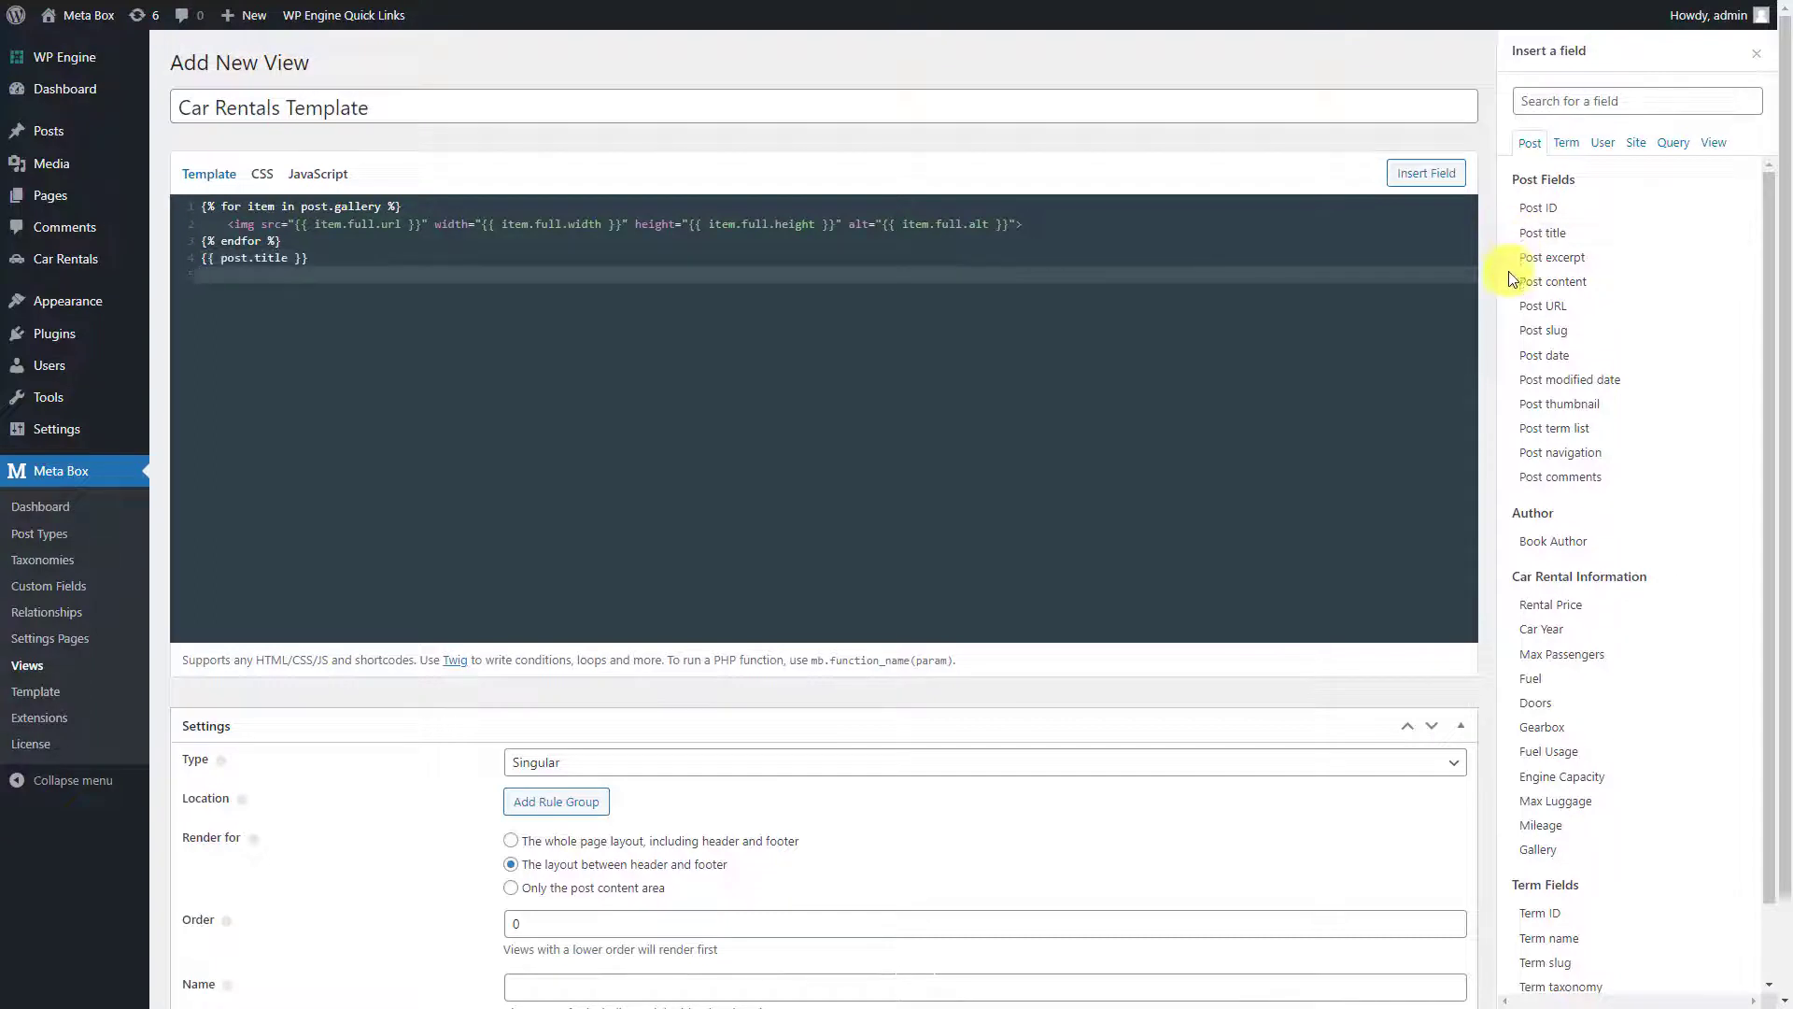
click(1516, 282)
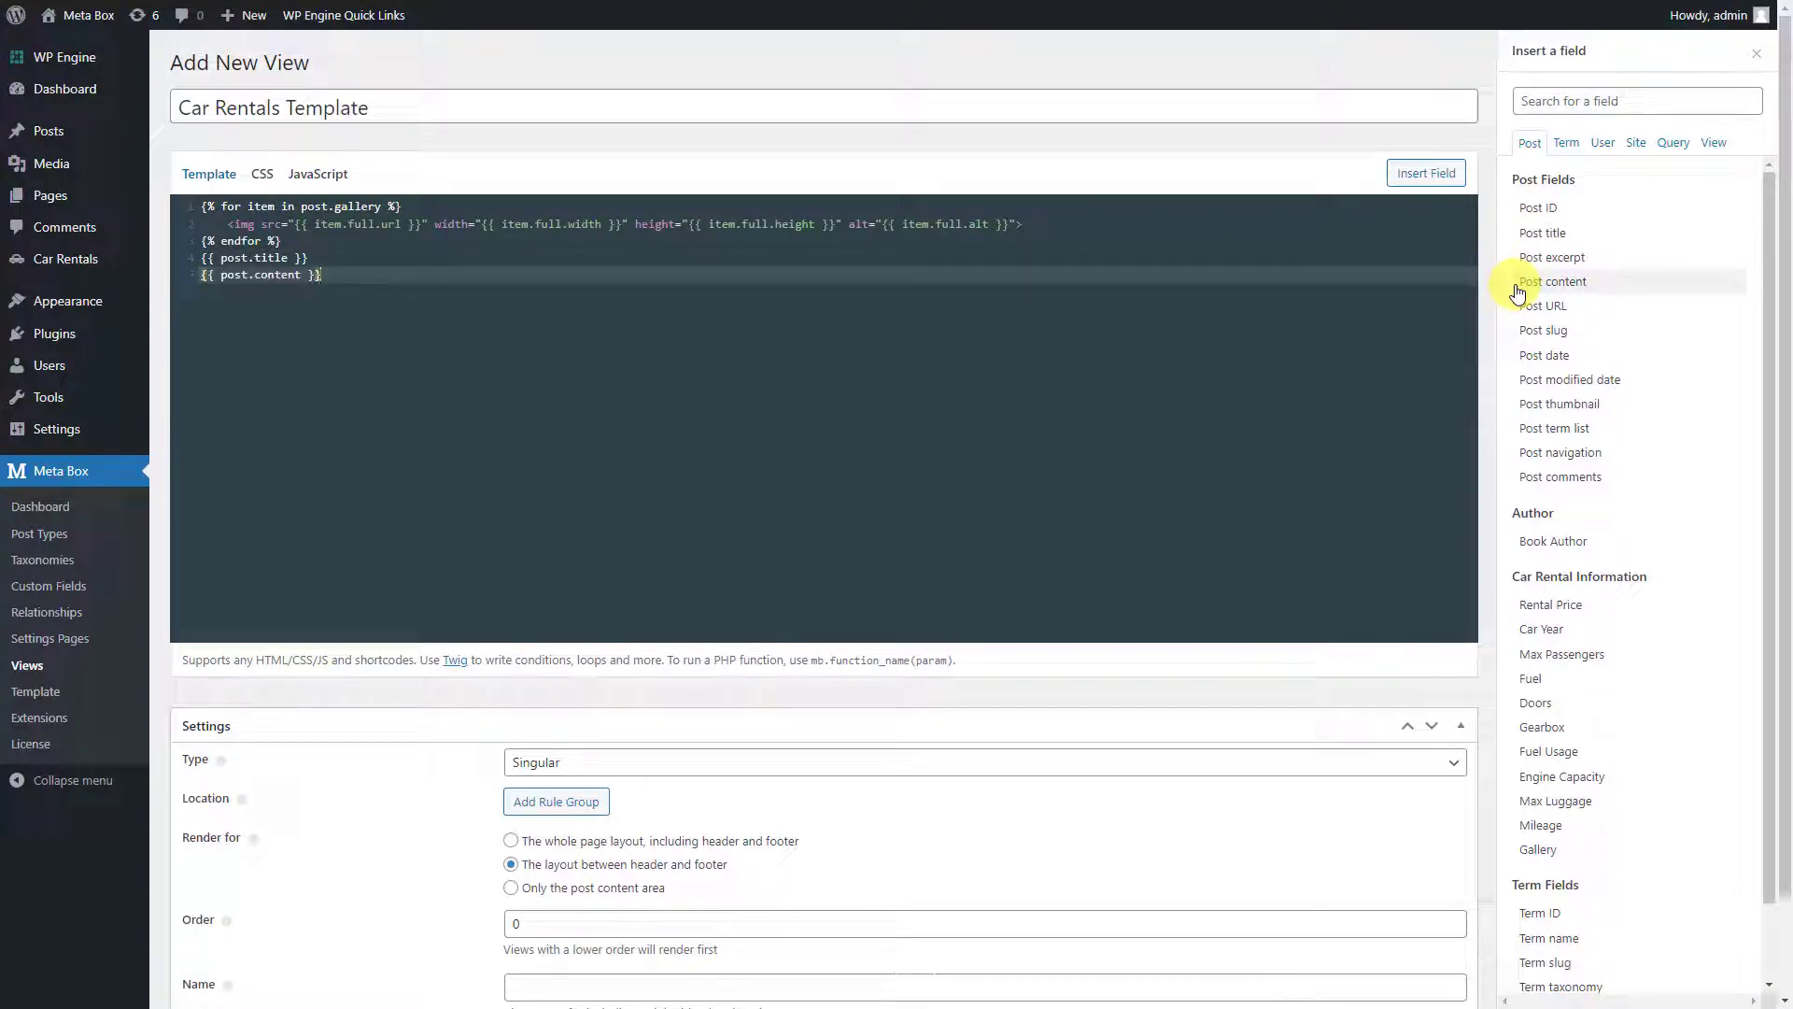
key(Return)
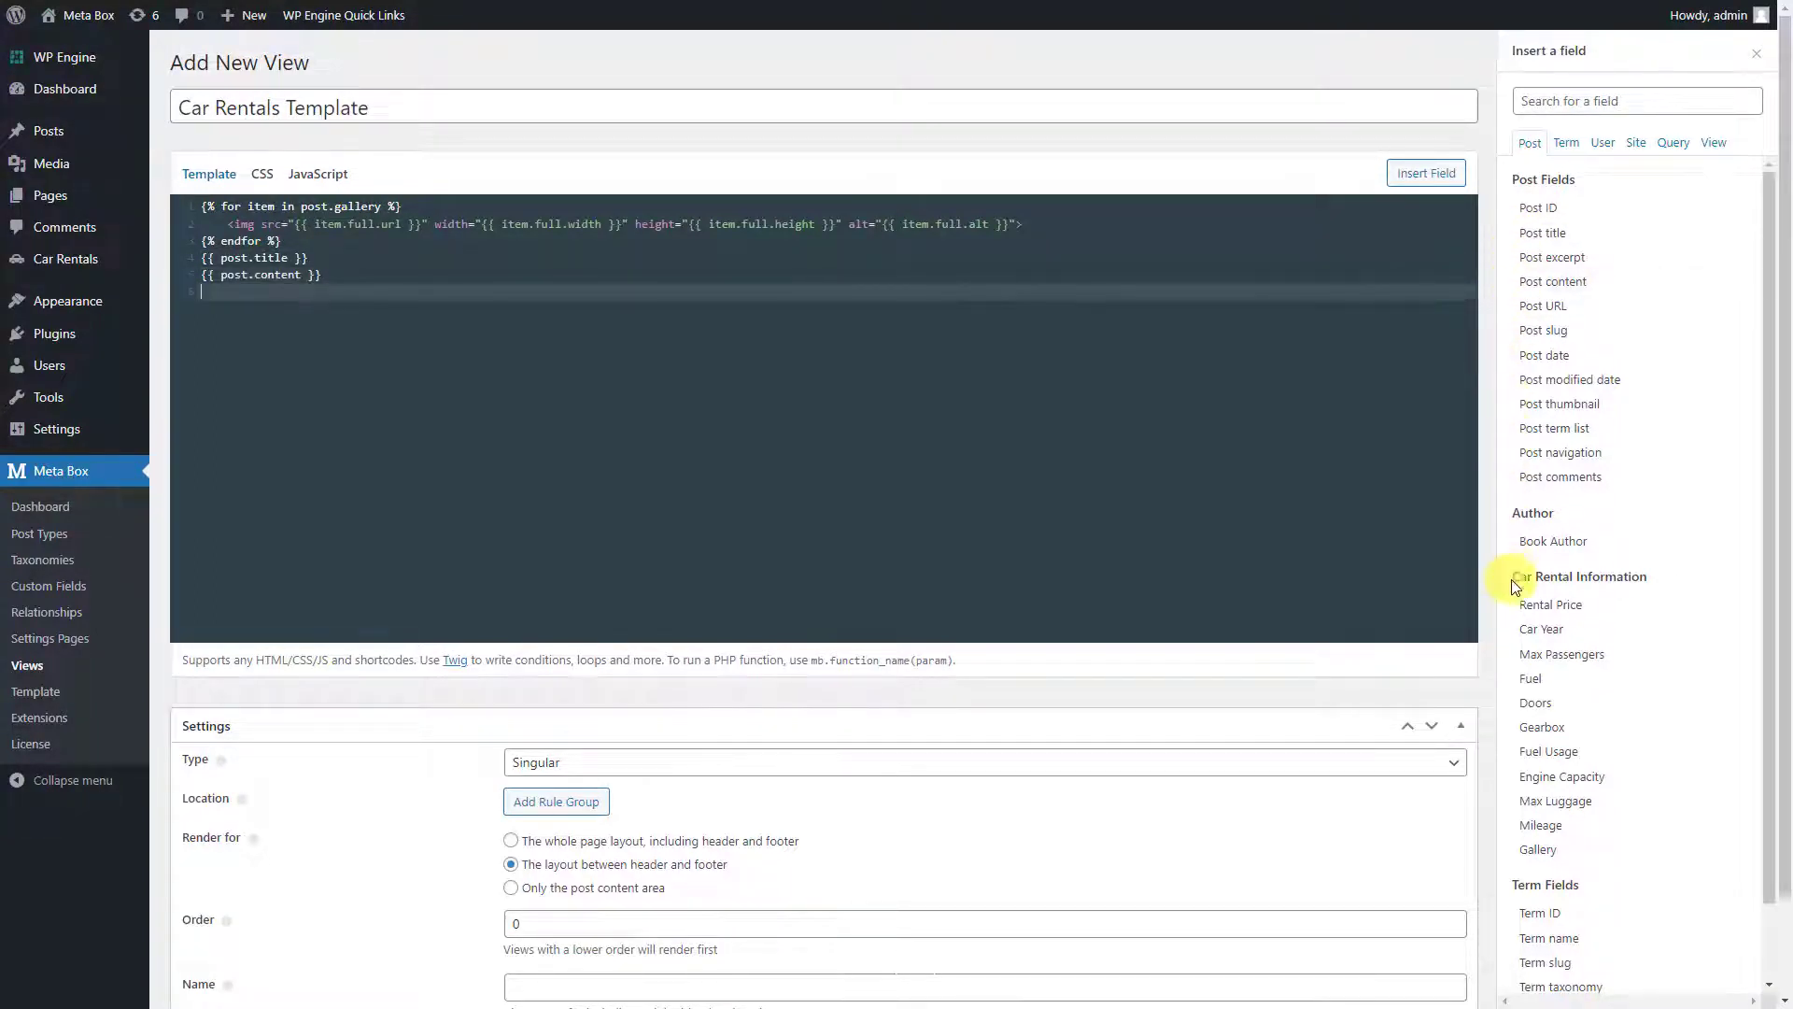
Insert the Rental Price, Car Year and Max Passengers fields, each on its own template line.
click(1515, 615)
key(Return)
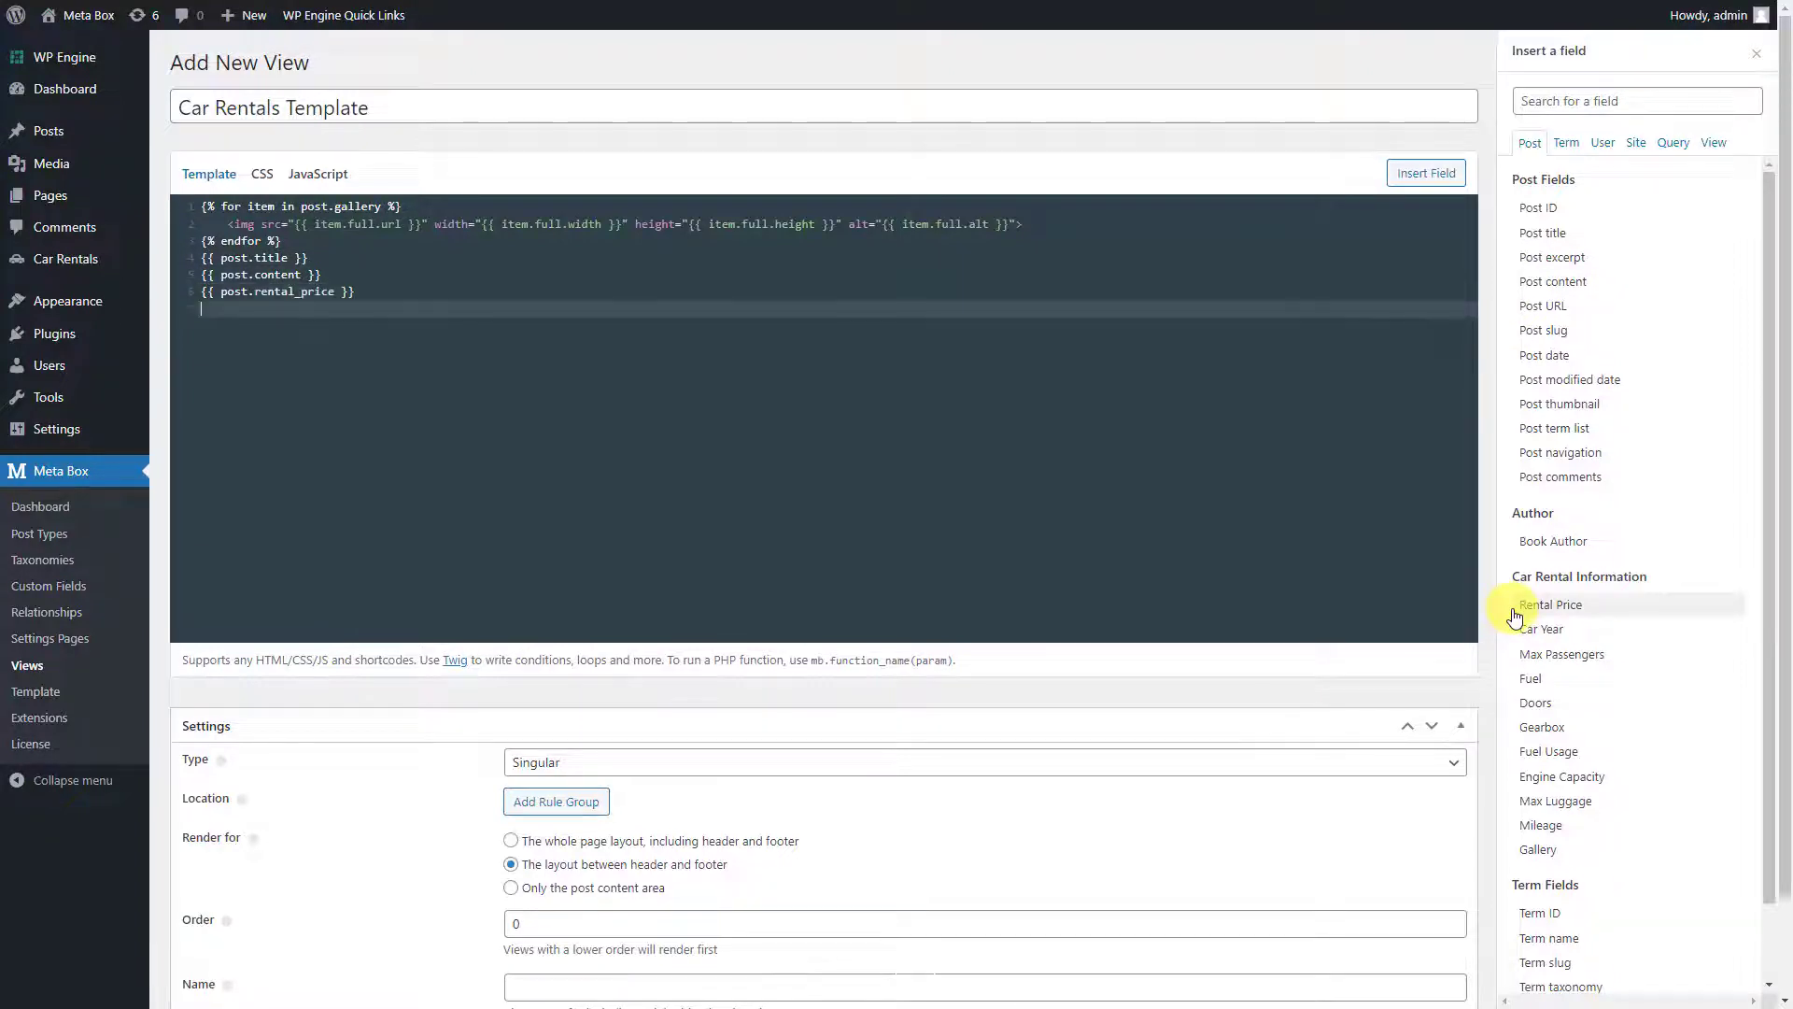
click(1515, 637)
key(Return)
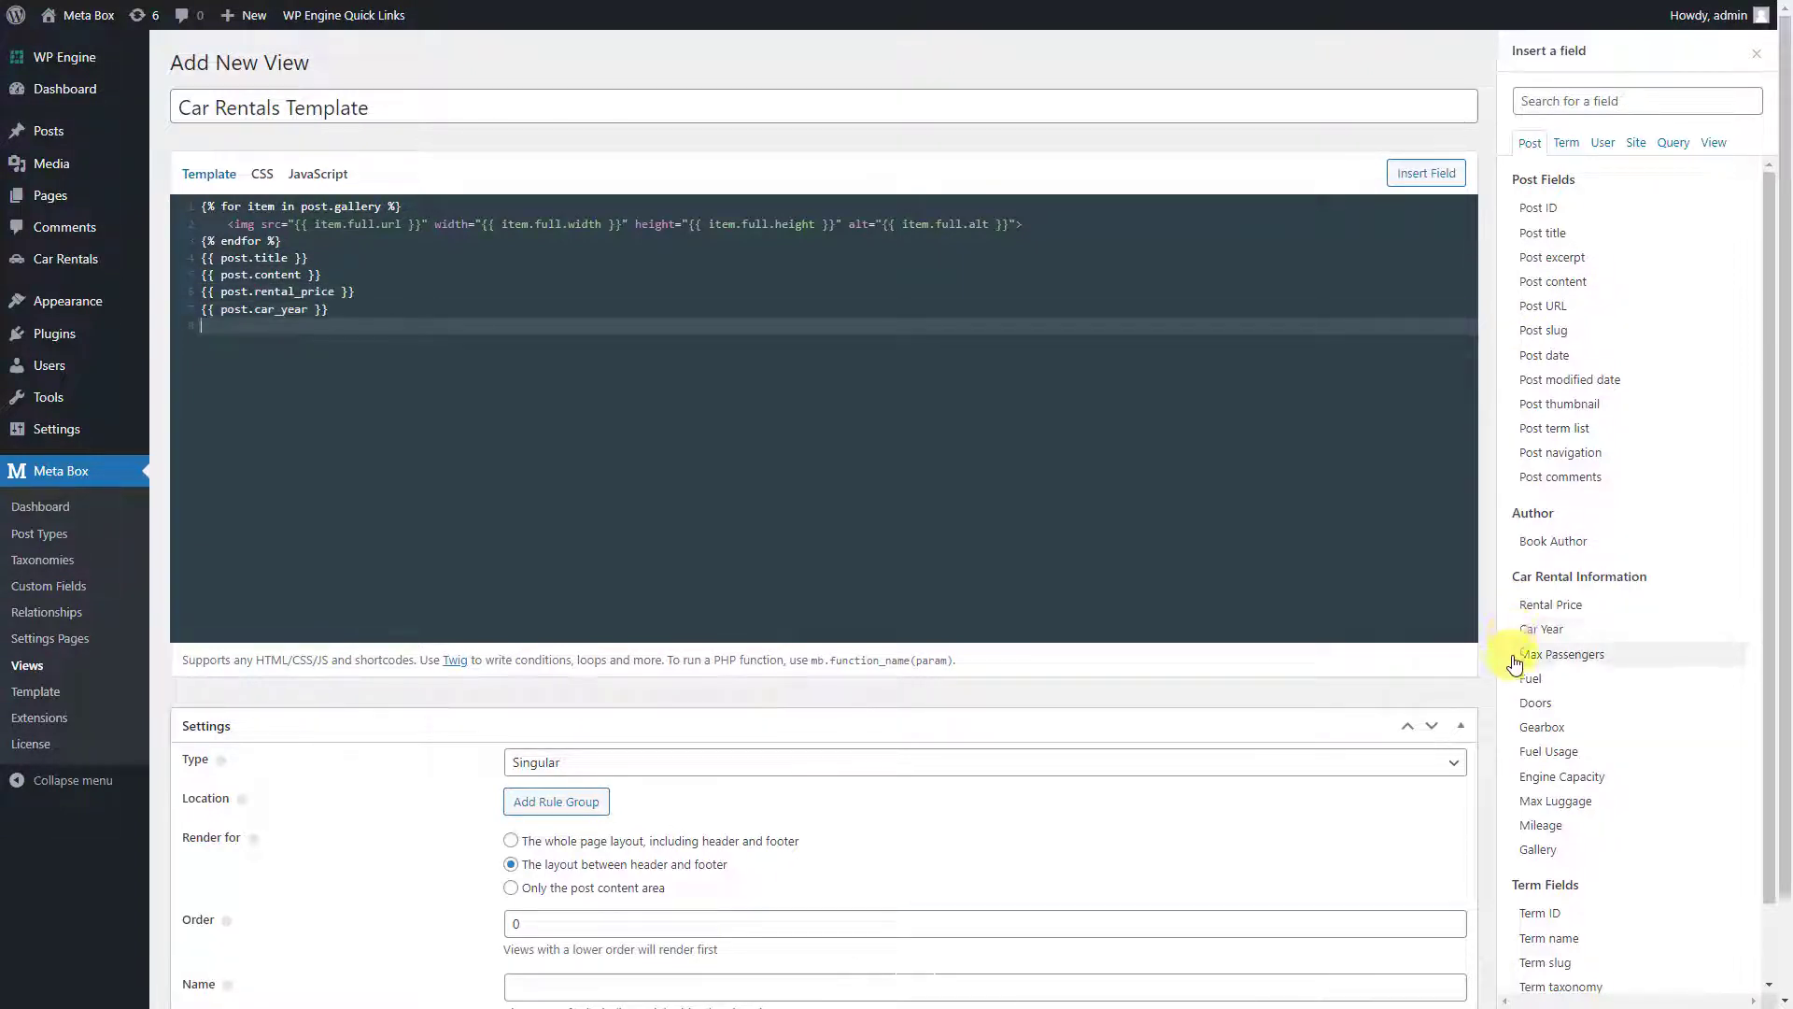
click(1515, 661)
key(Return)
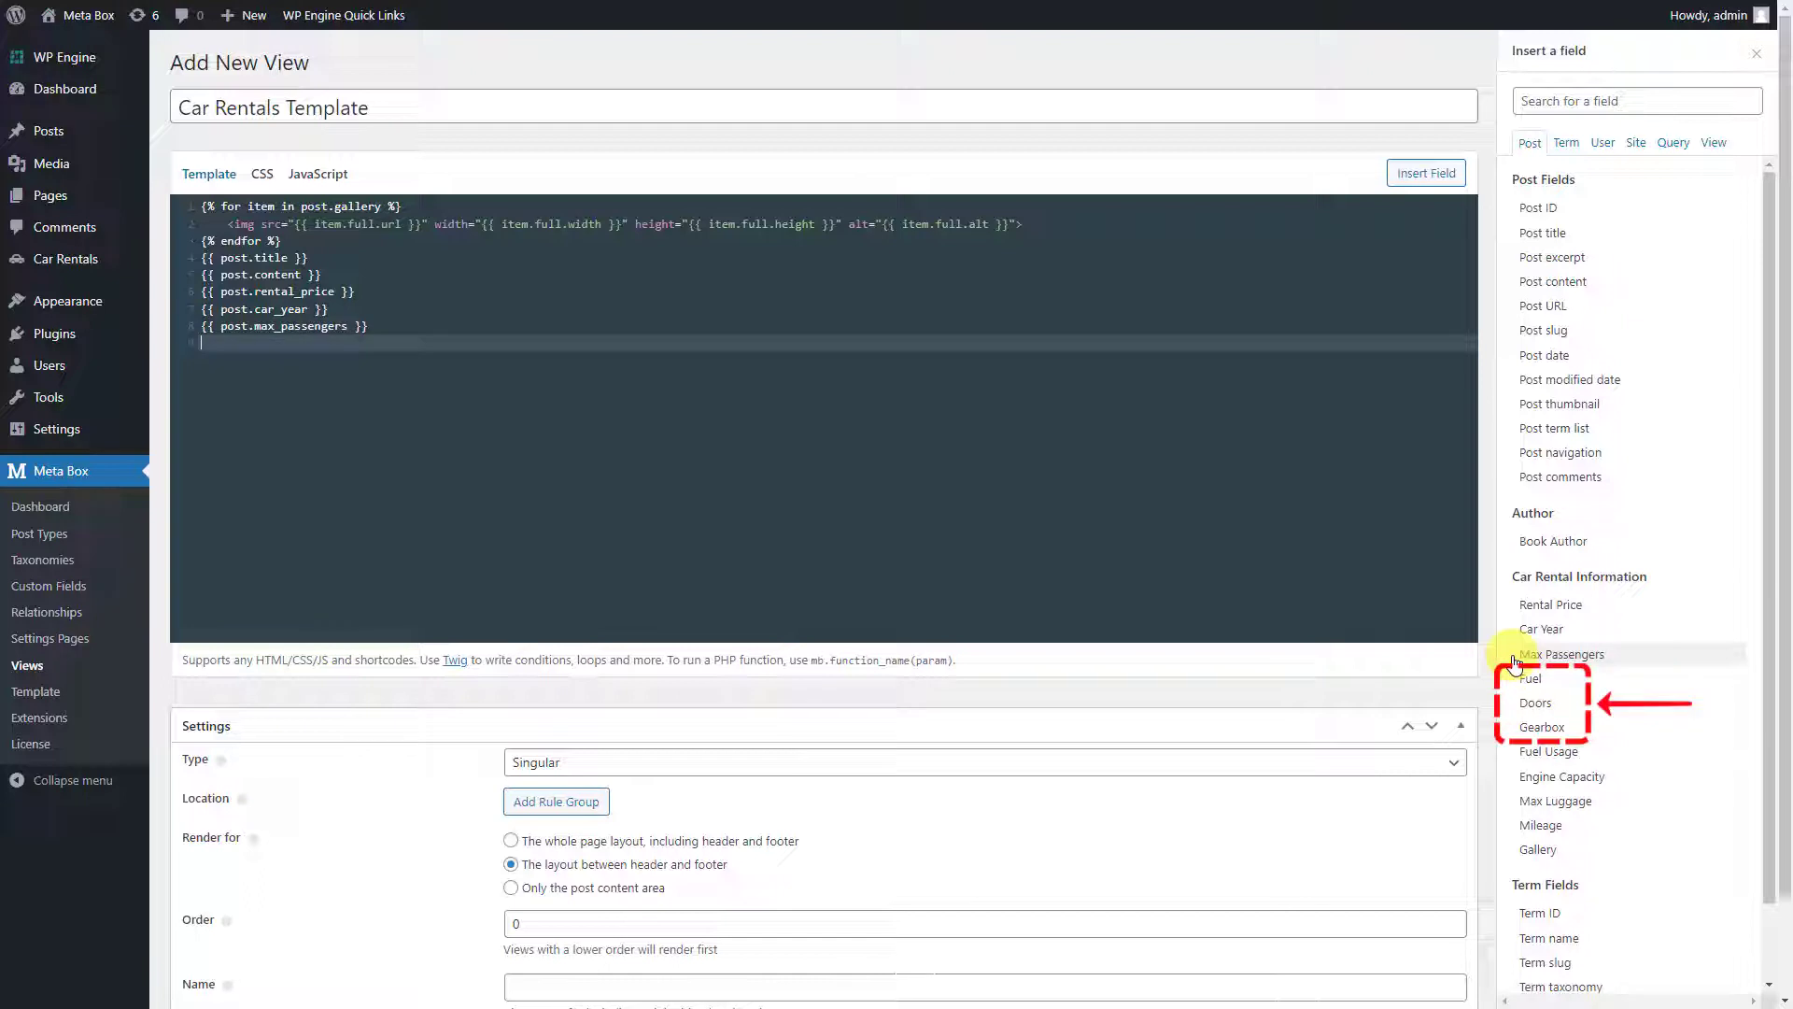
Insert the Fuel, Doors and Gearbox fields on separate template lines, each with its output set to Label.
click(1515, 682)
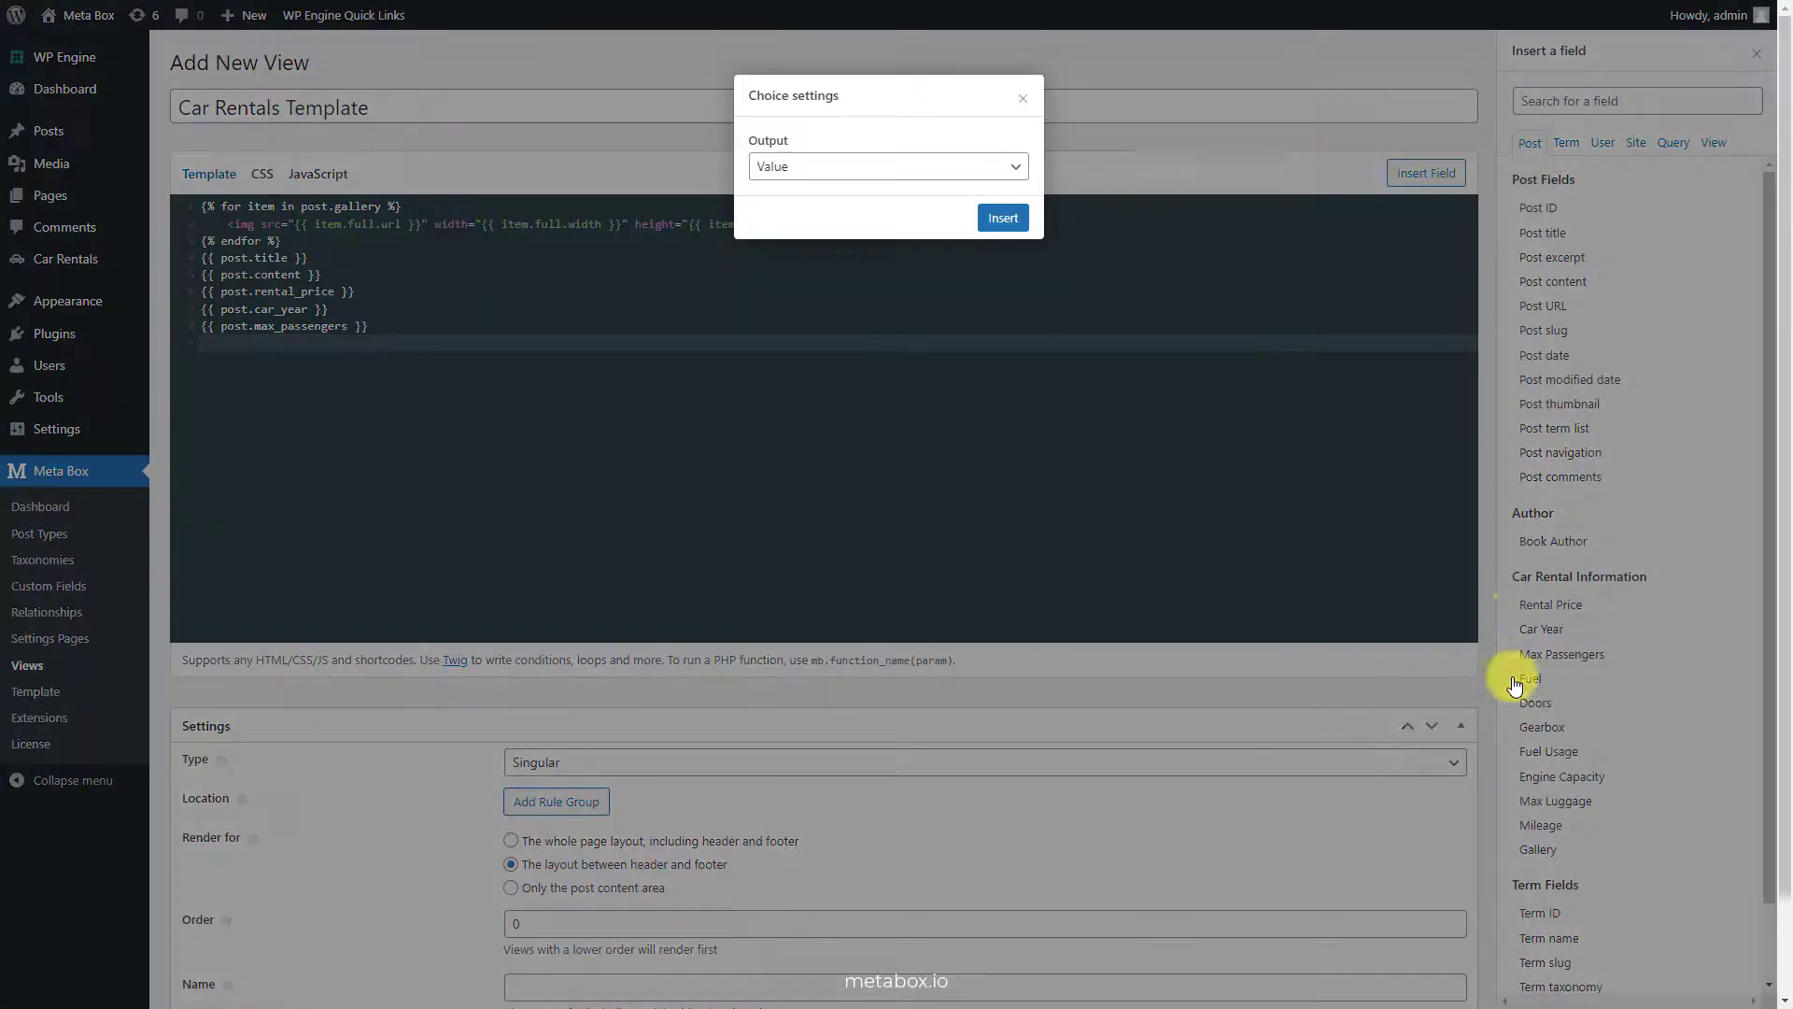
click(1016, 167)
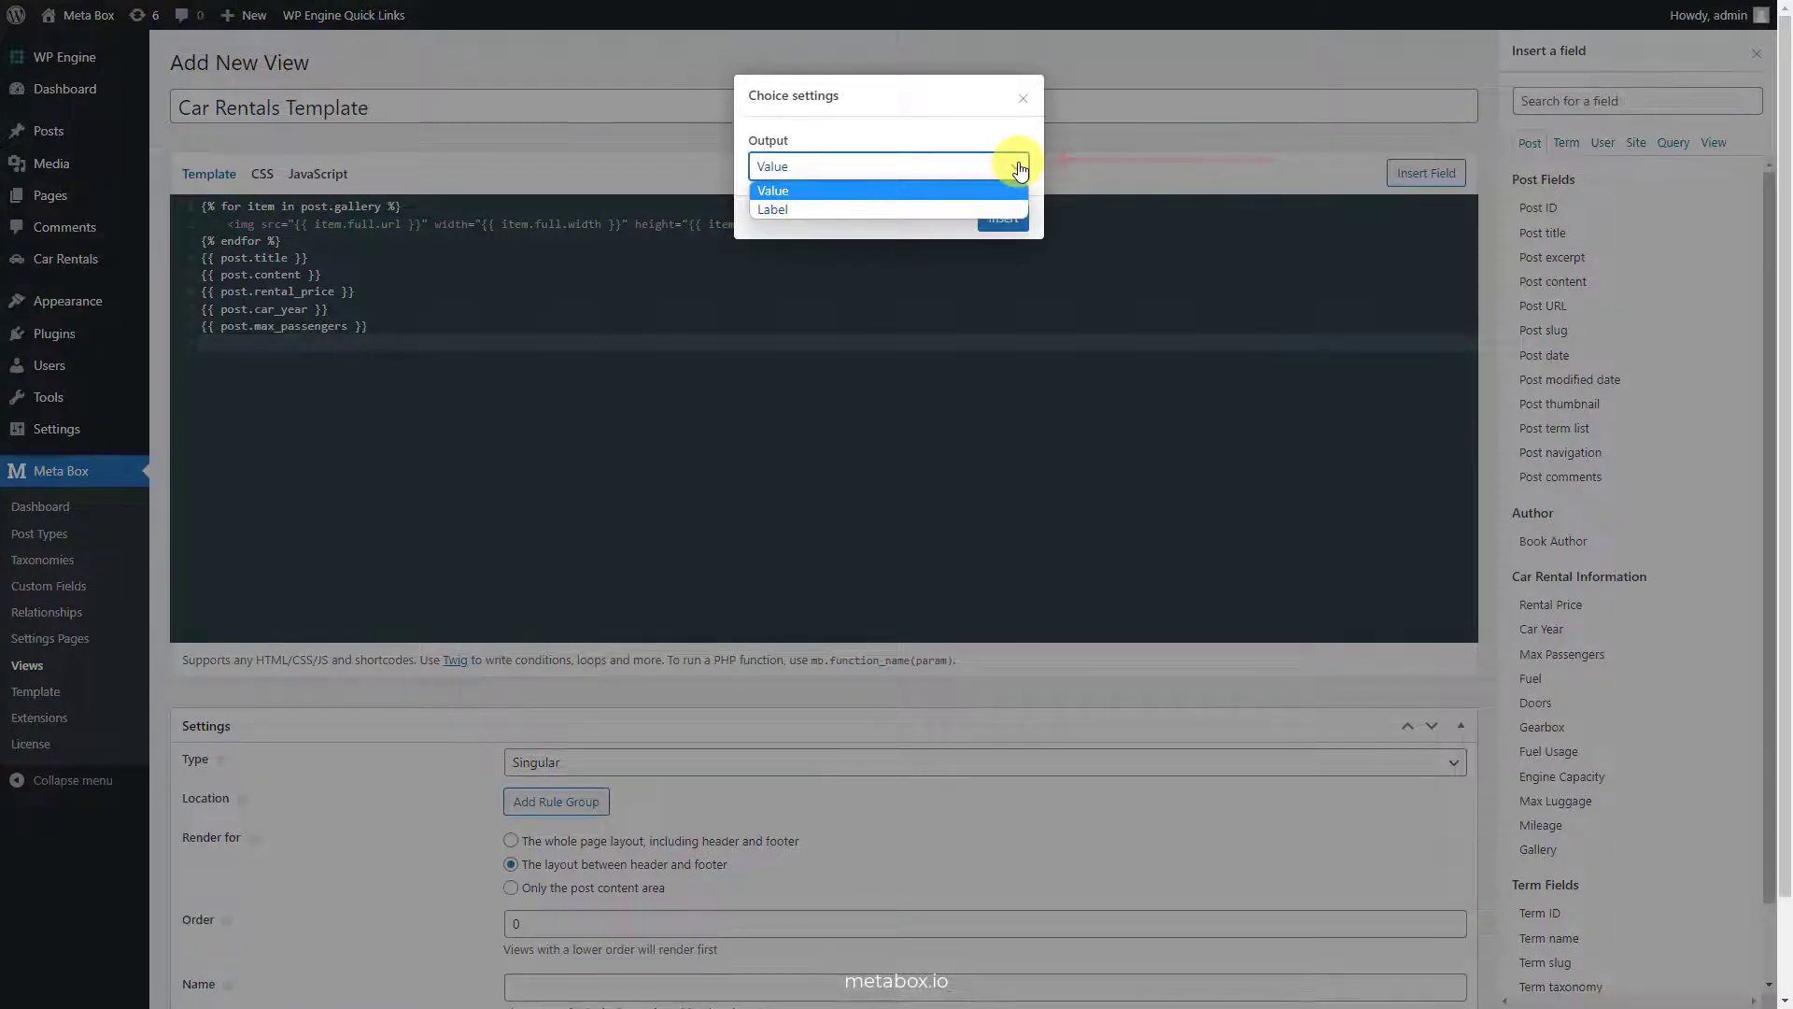
click(1005, 209)
click(1002, 217)
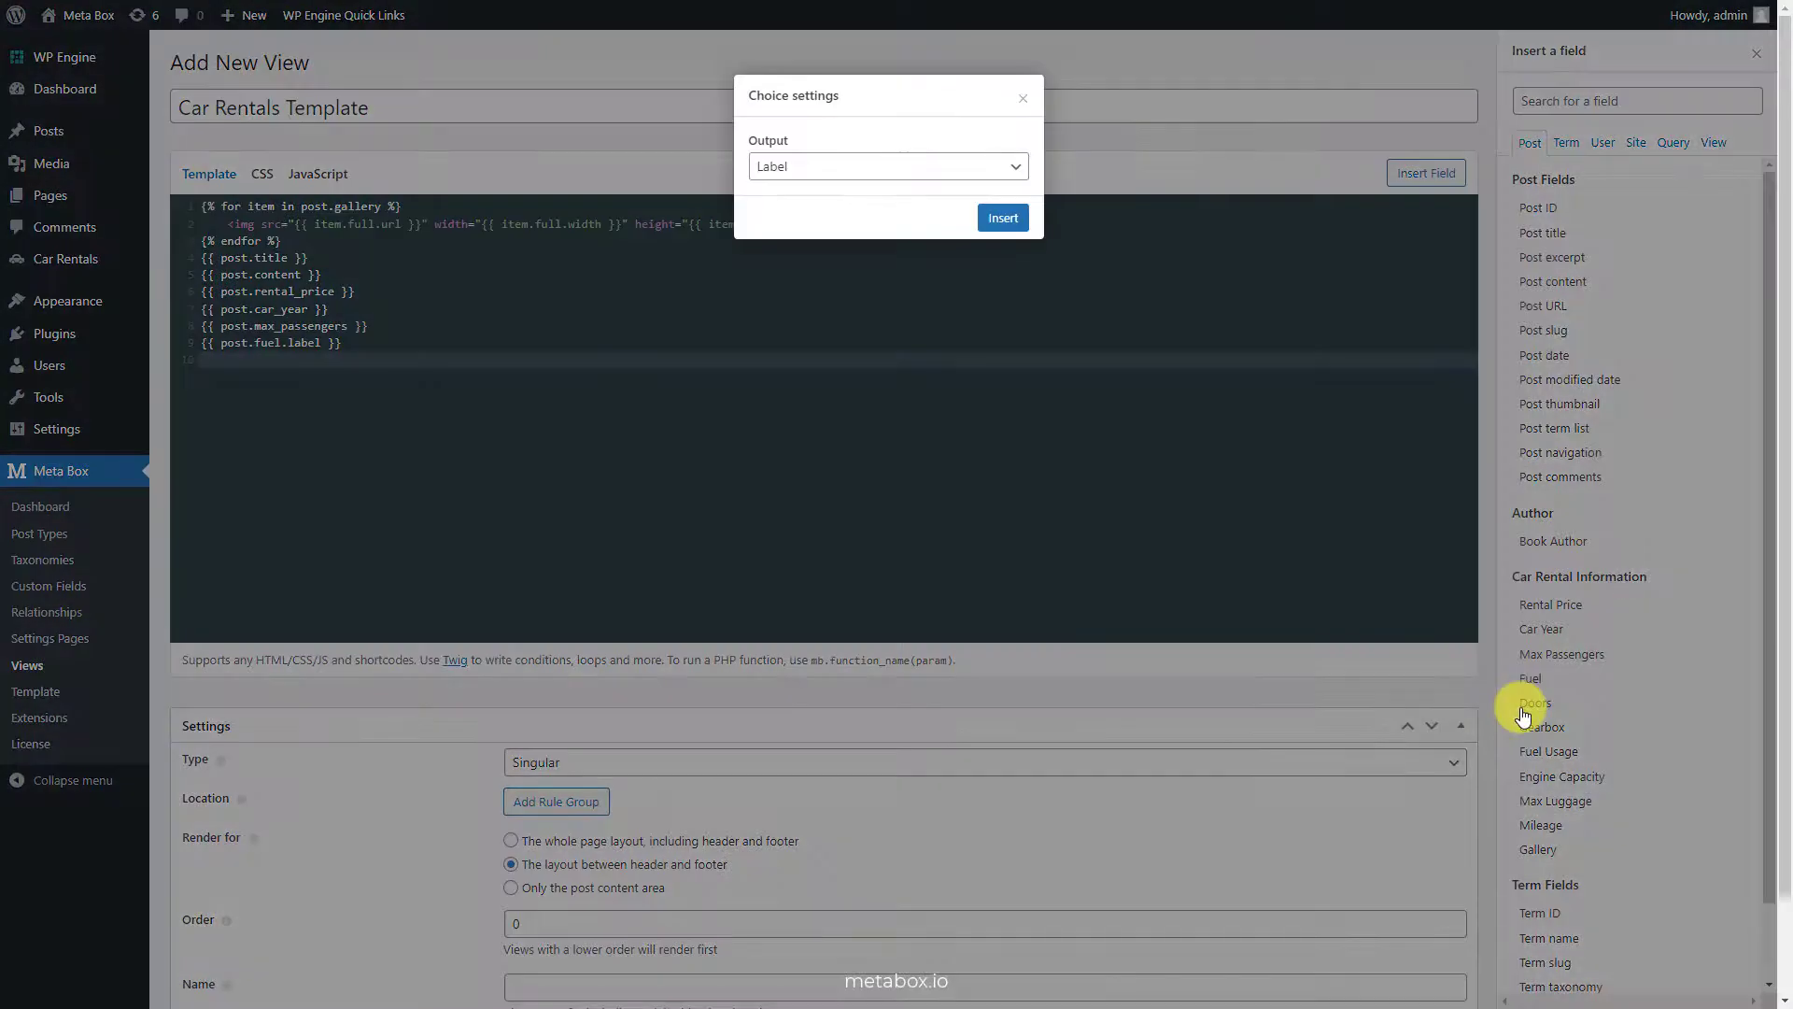
click(1528, 706)
click(1002, 217)
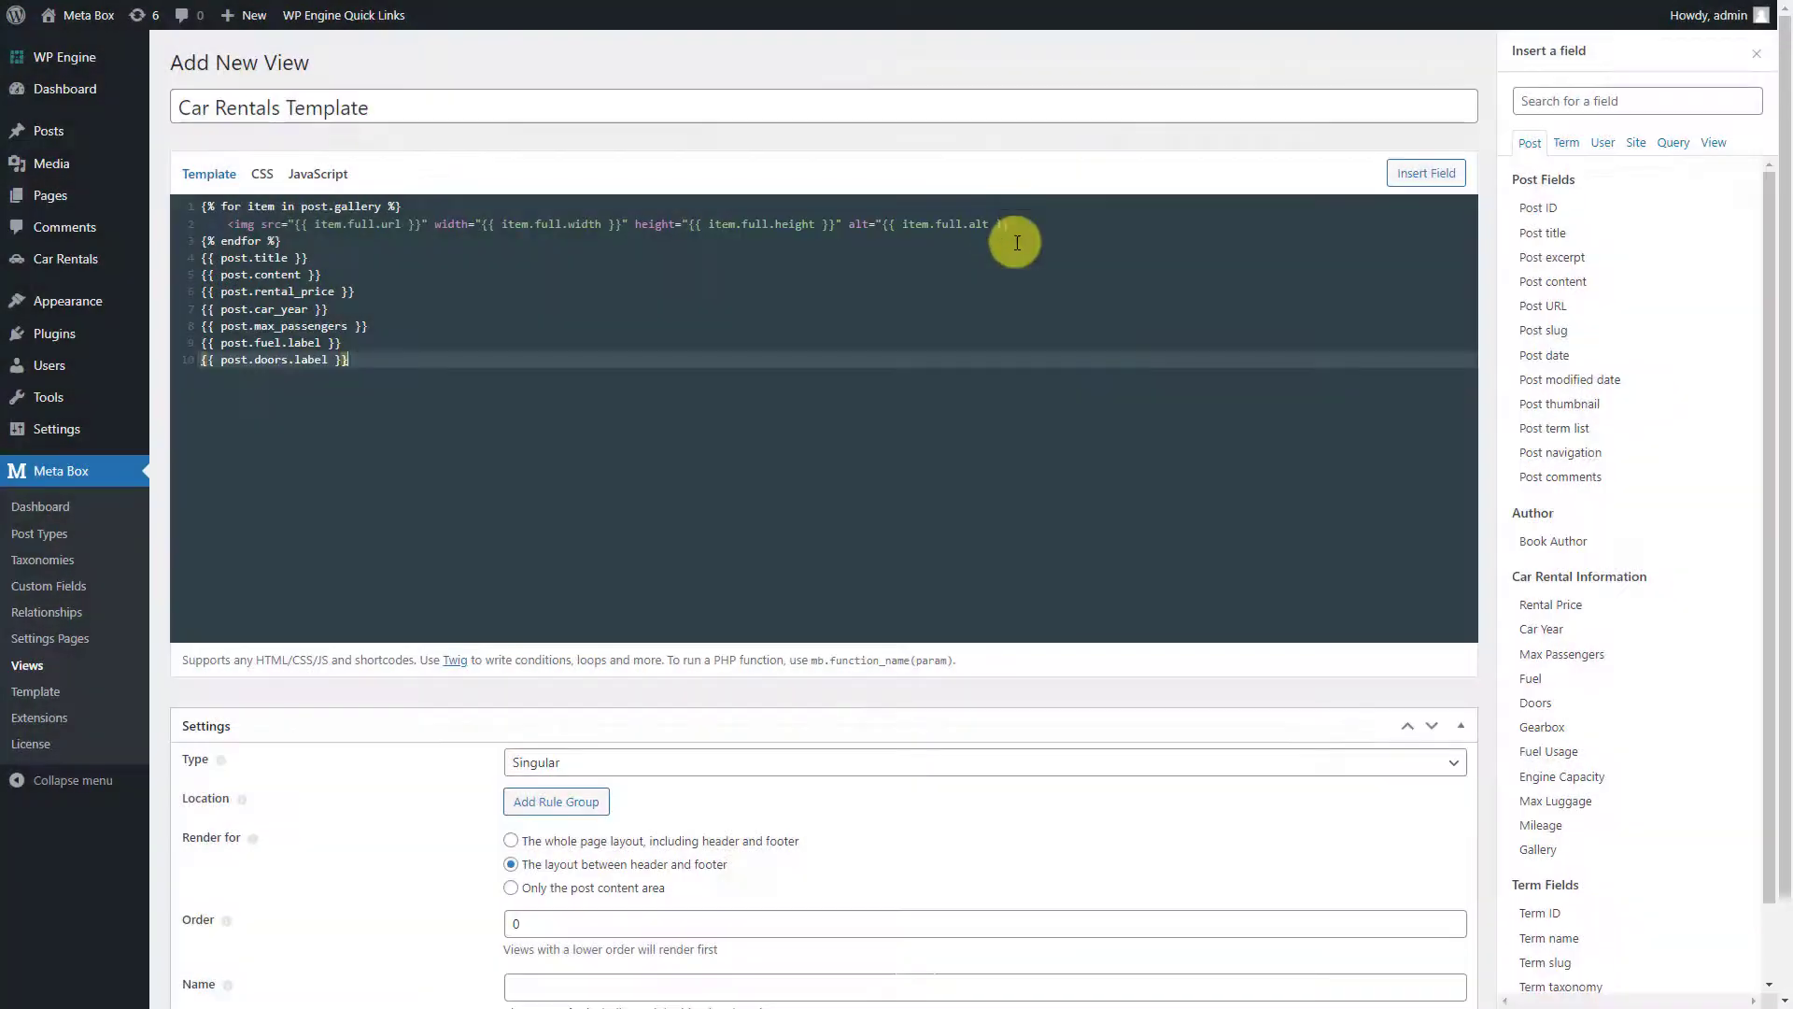
click(1519, 733)
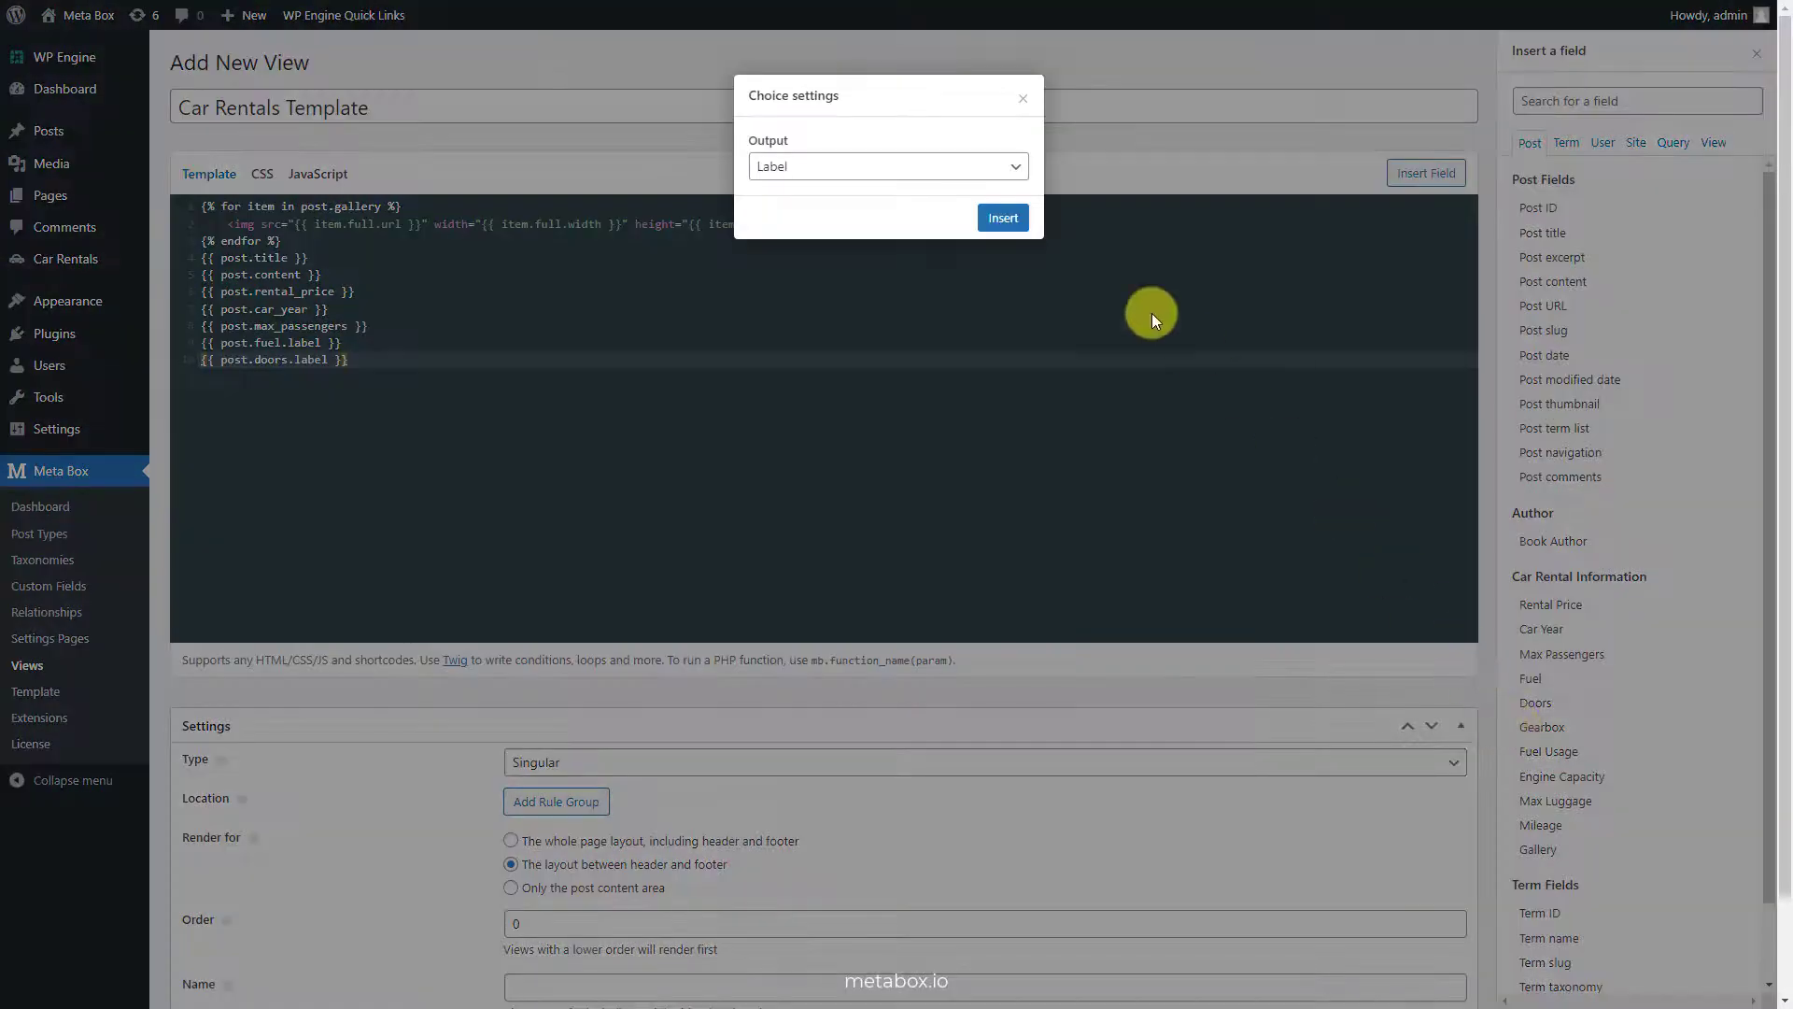
click(1002, 219)
key(Return)
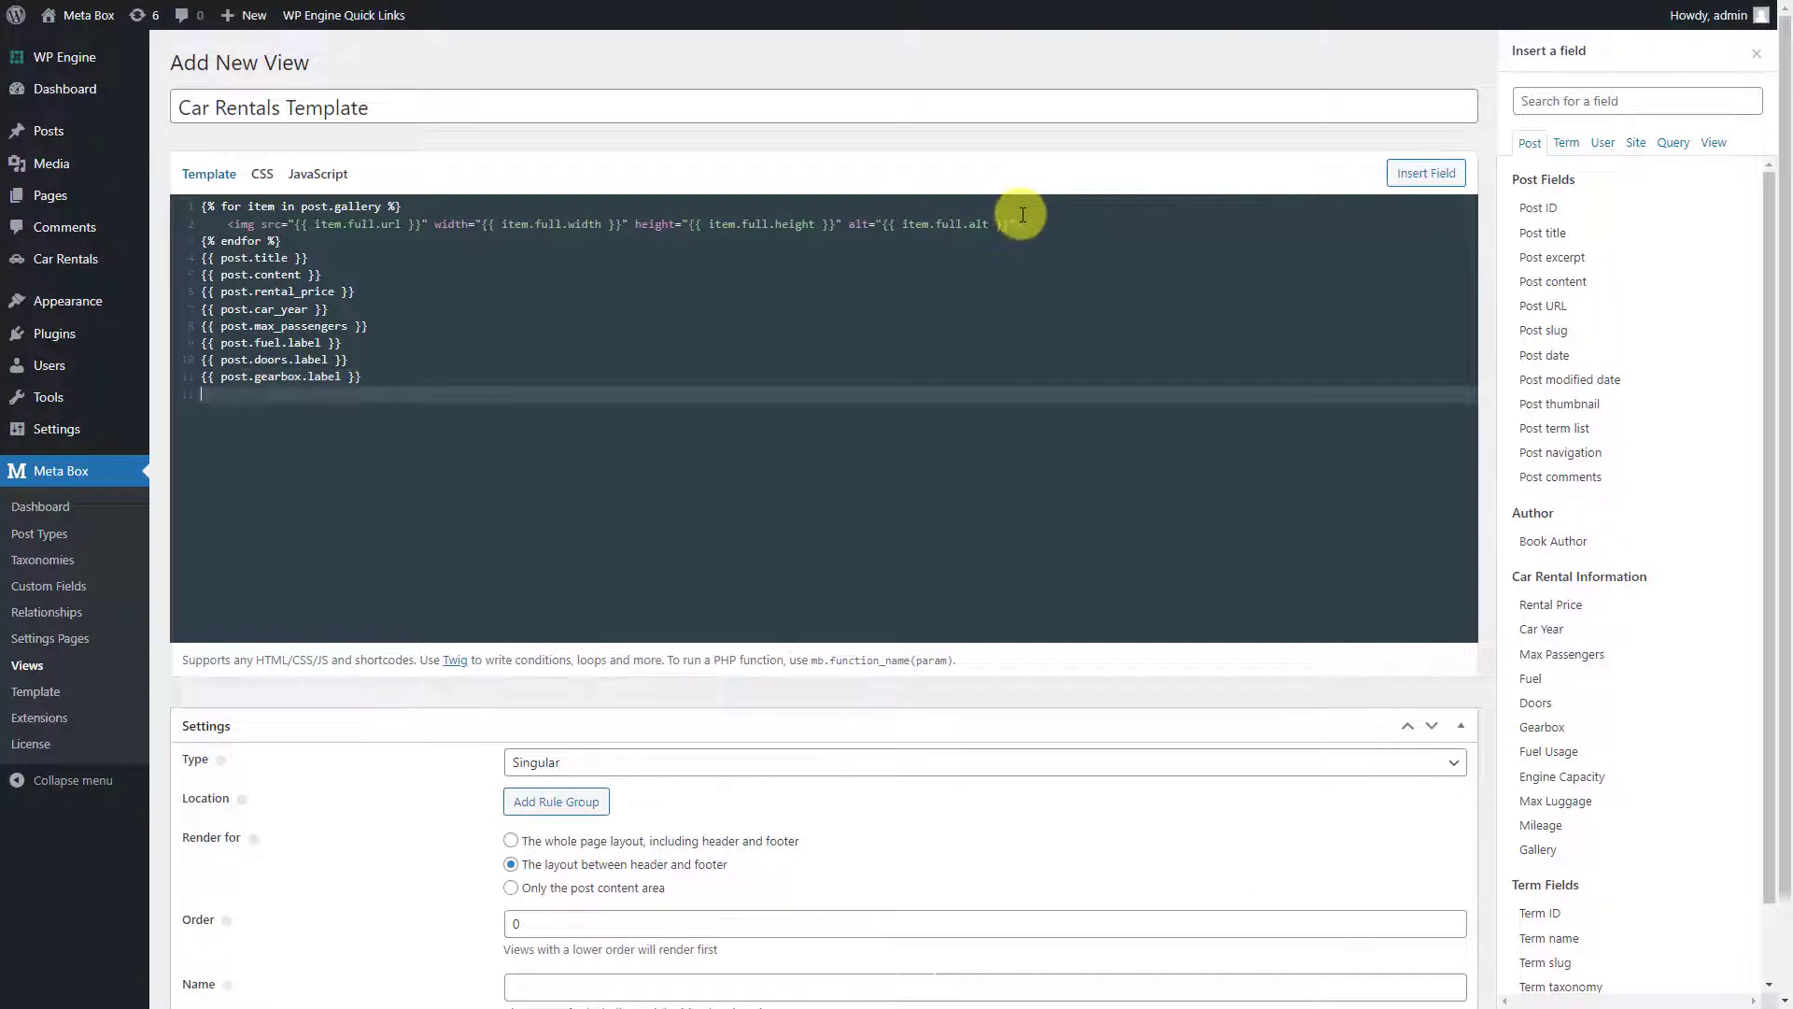
Insert the Fuel Usage, Engine Capacity, Max Luggage and Mileage fields, each on its own template line, and finish inserting fields.
click(1519, 757)
key(Return)
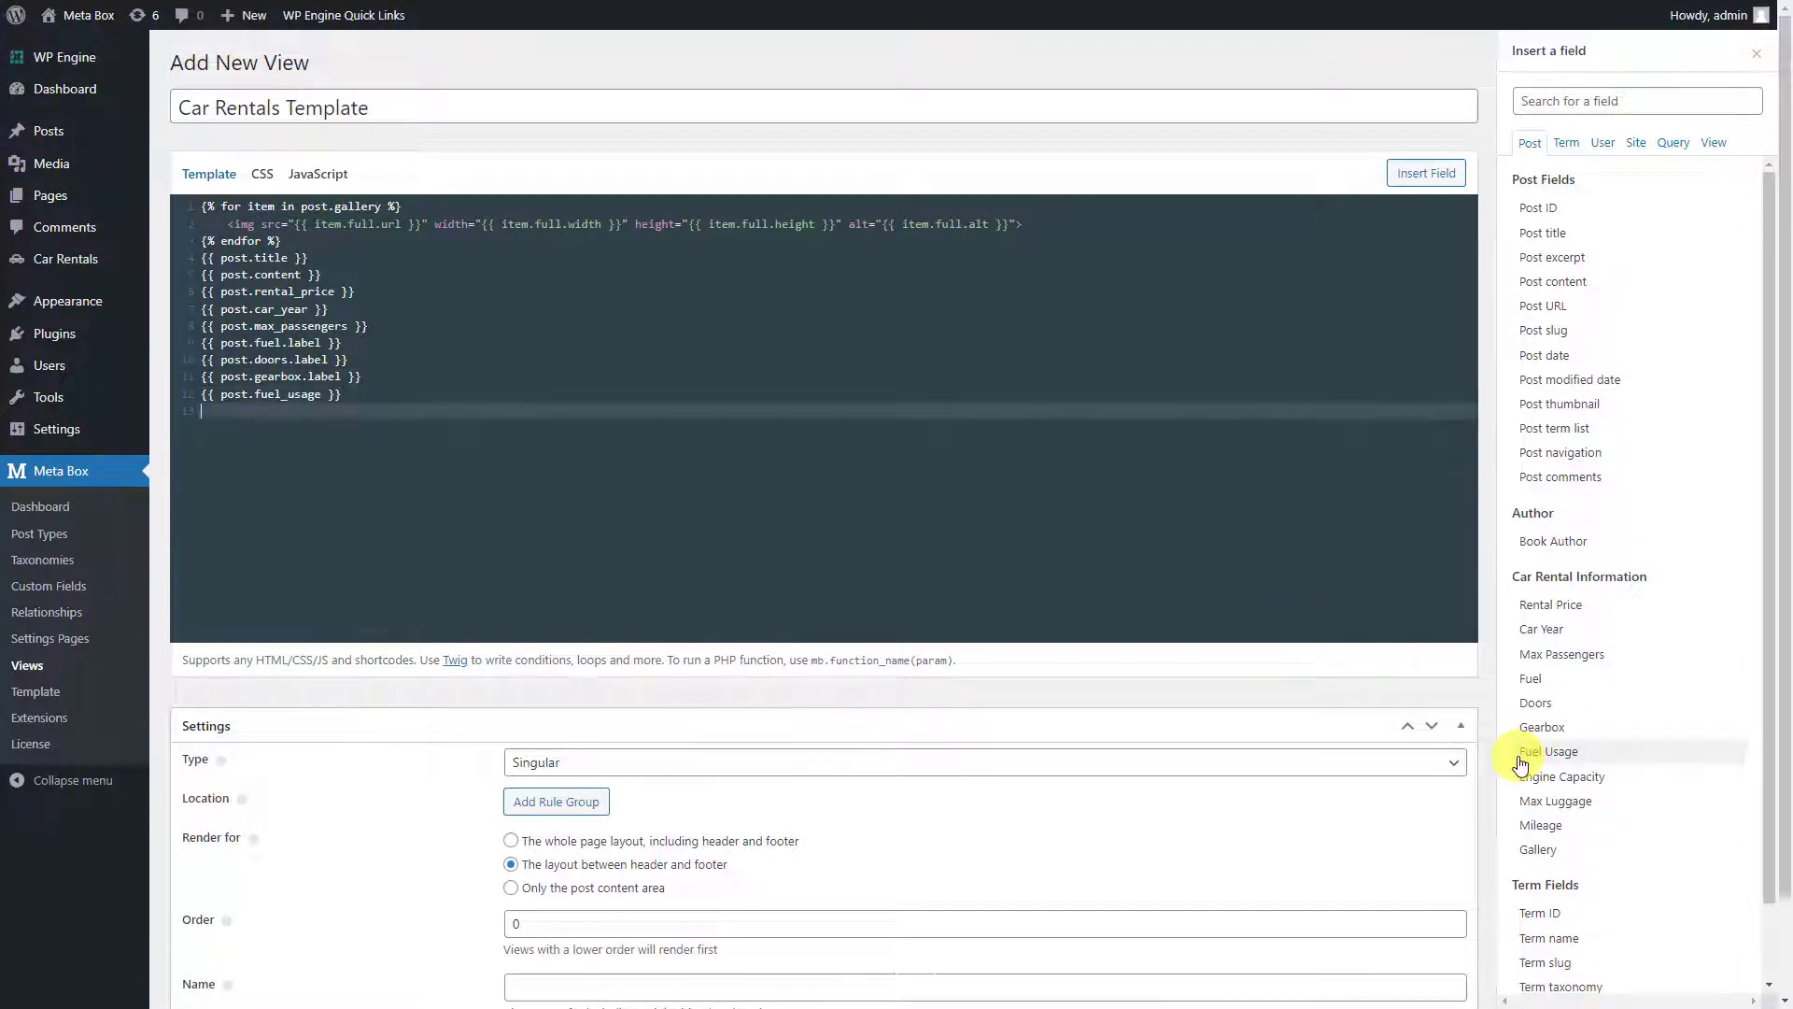
click(1517, 785)
key(Return)
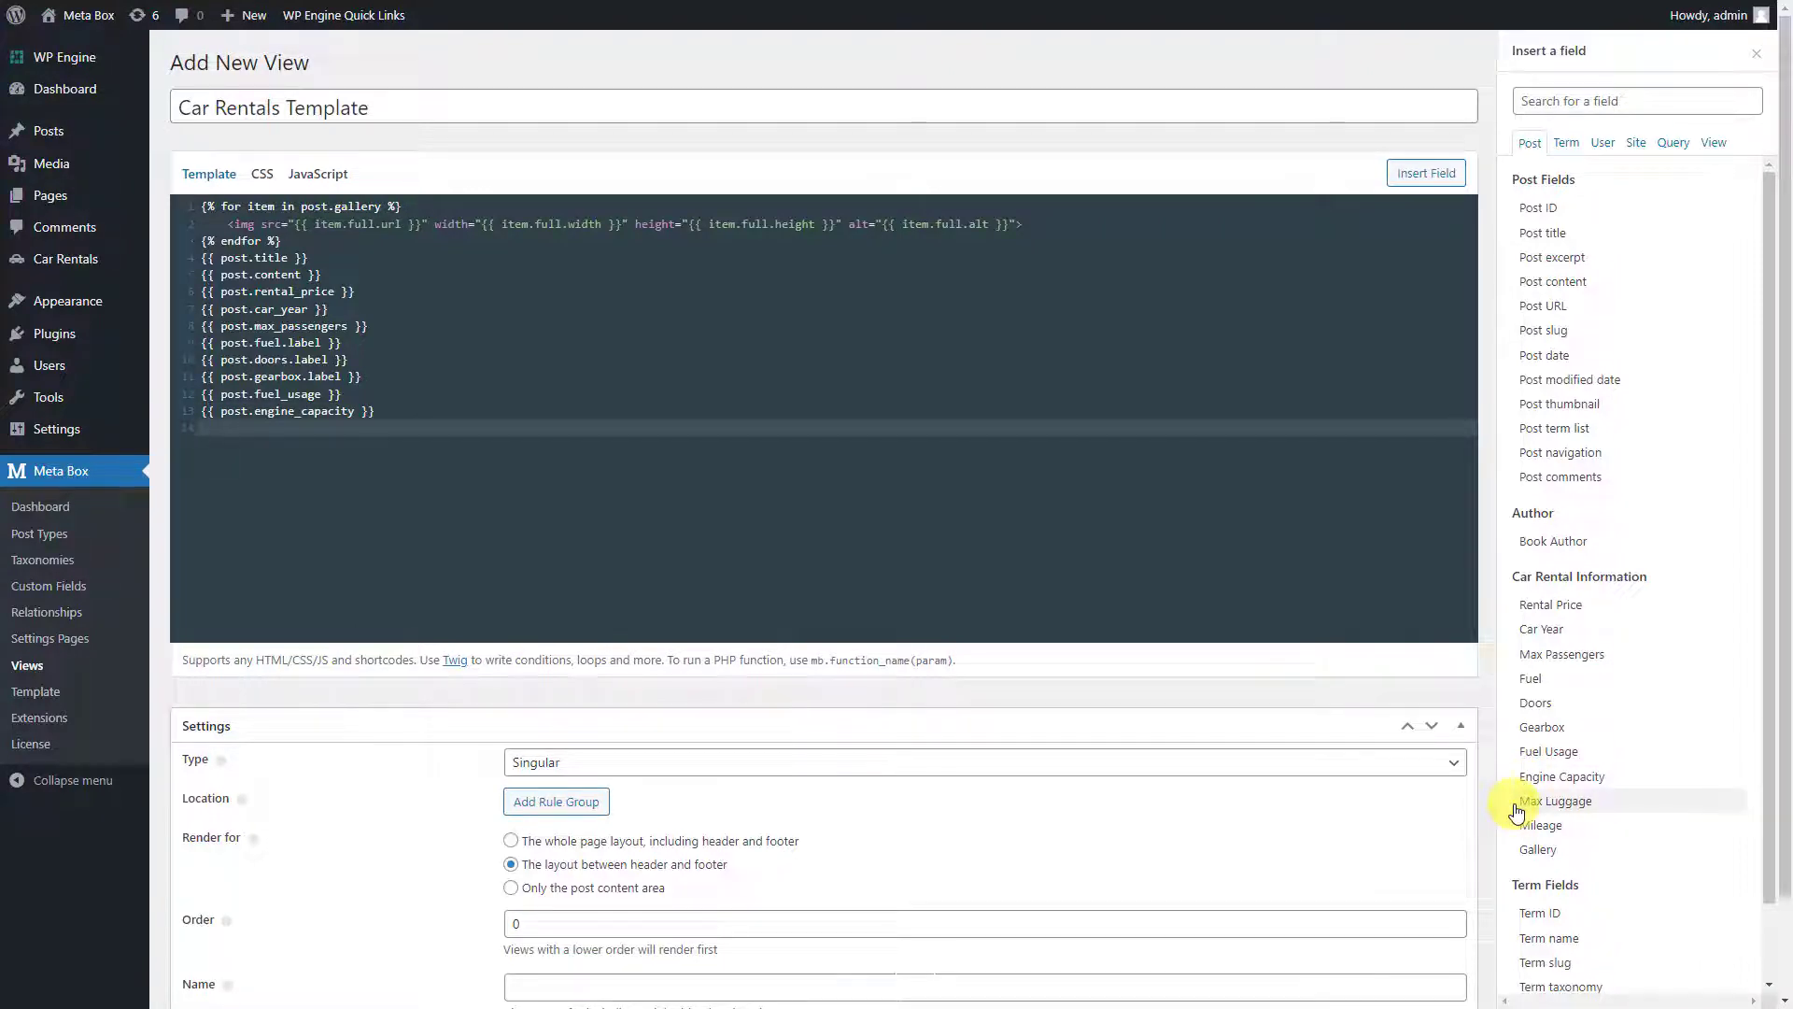
click(1517, 809)
key(Return)
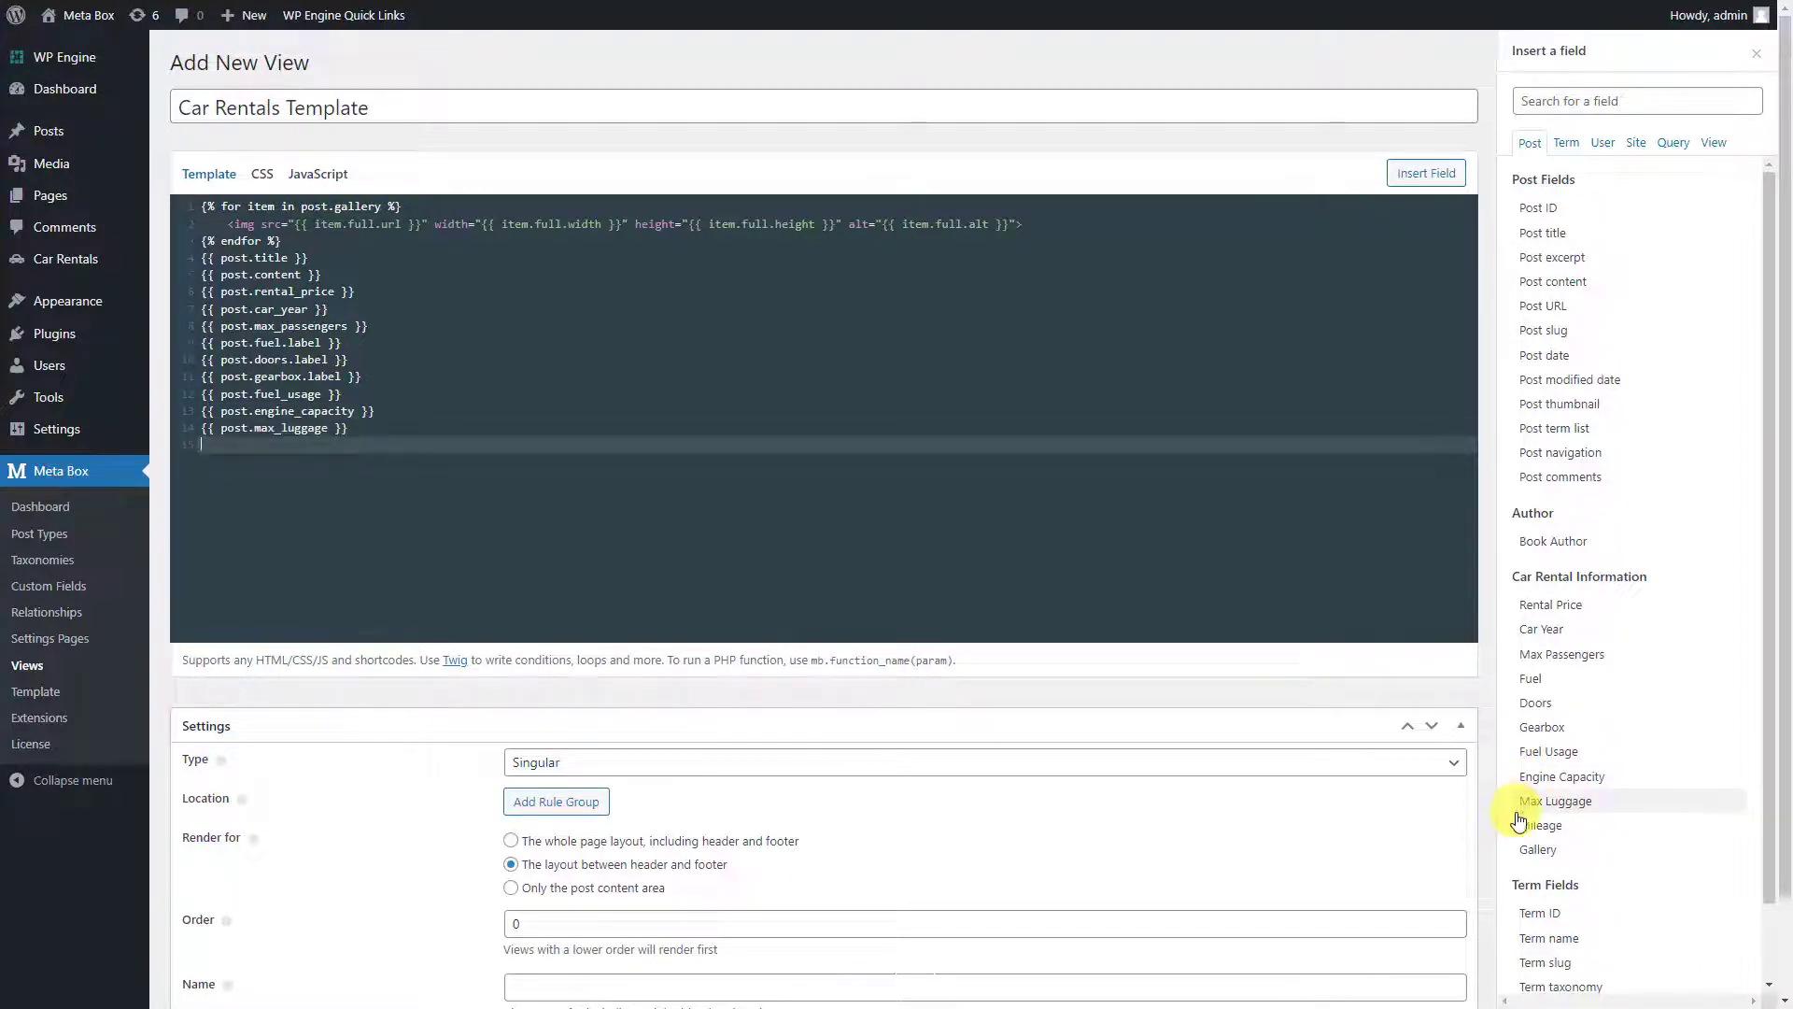
click(1517, 832)
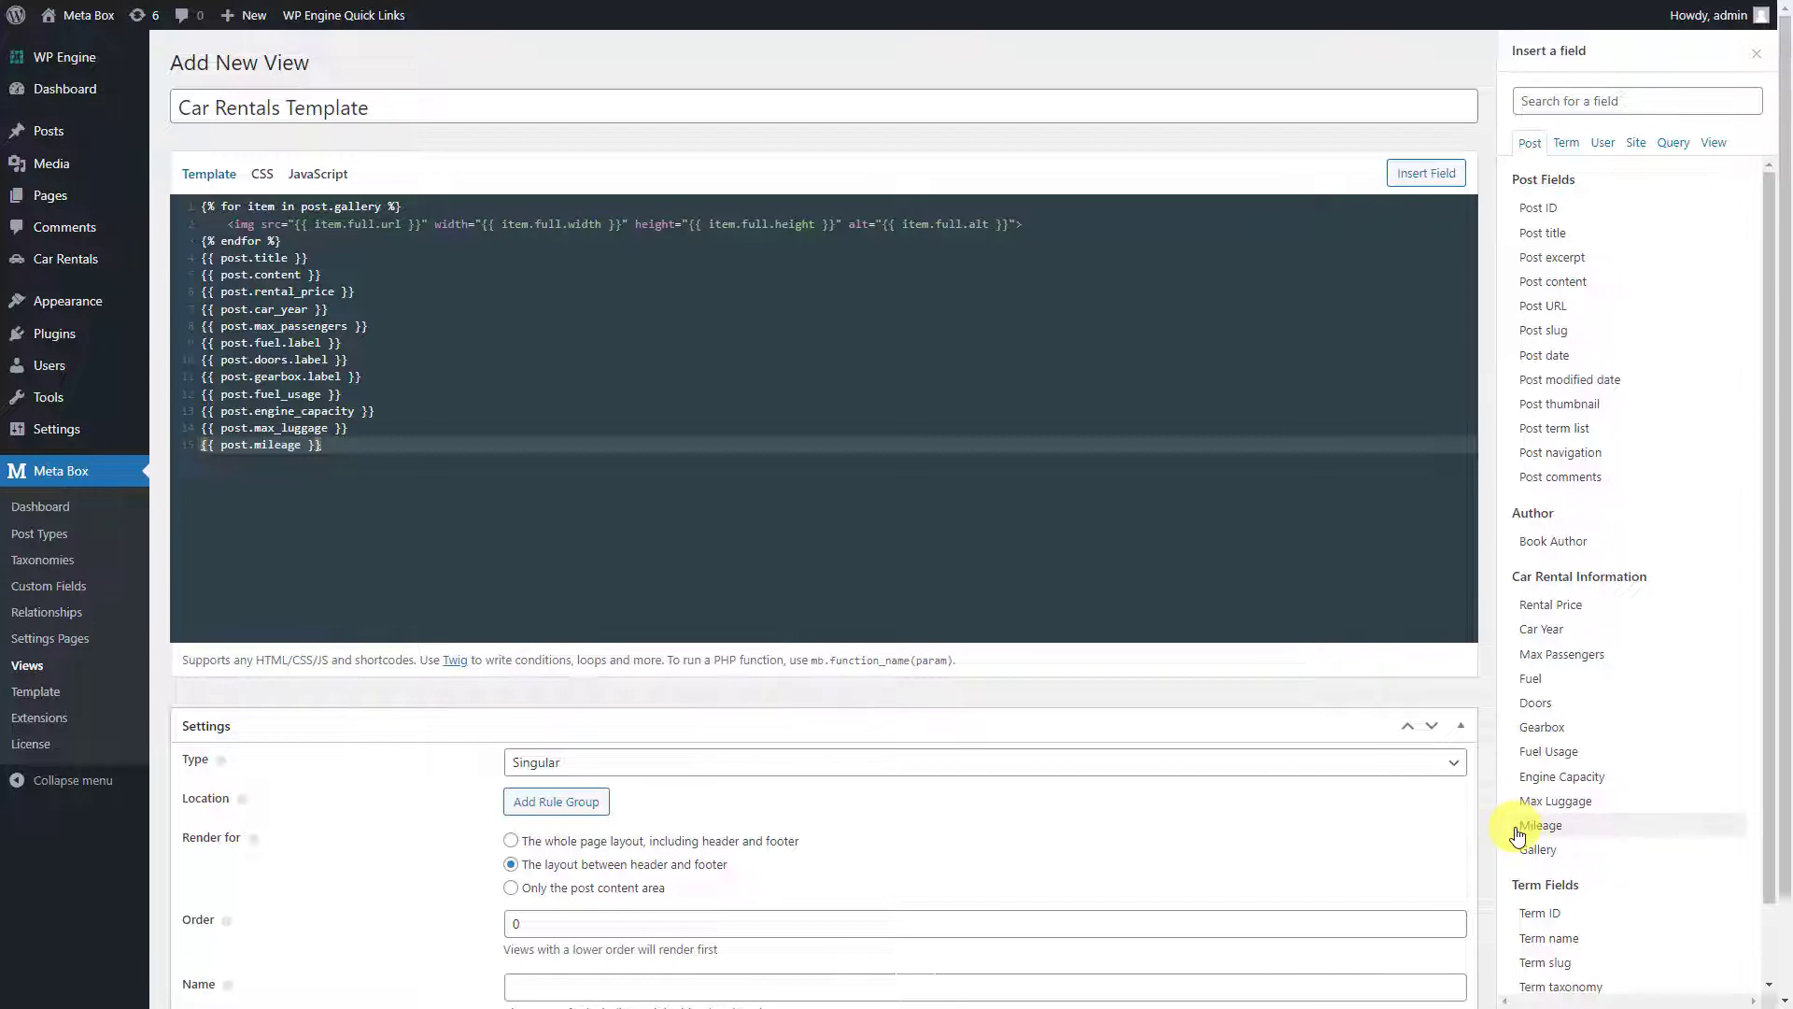
click(1756, 55)
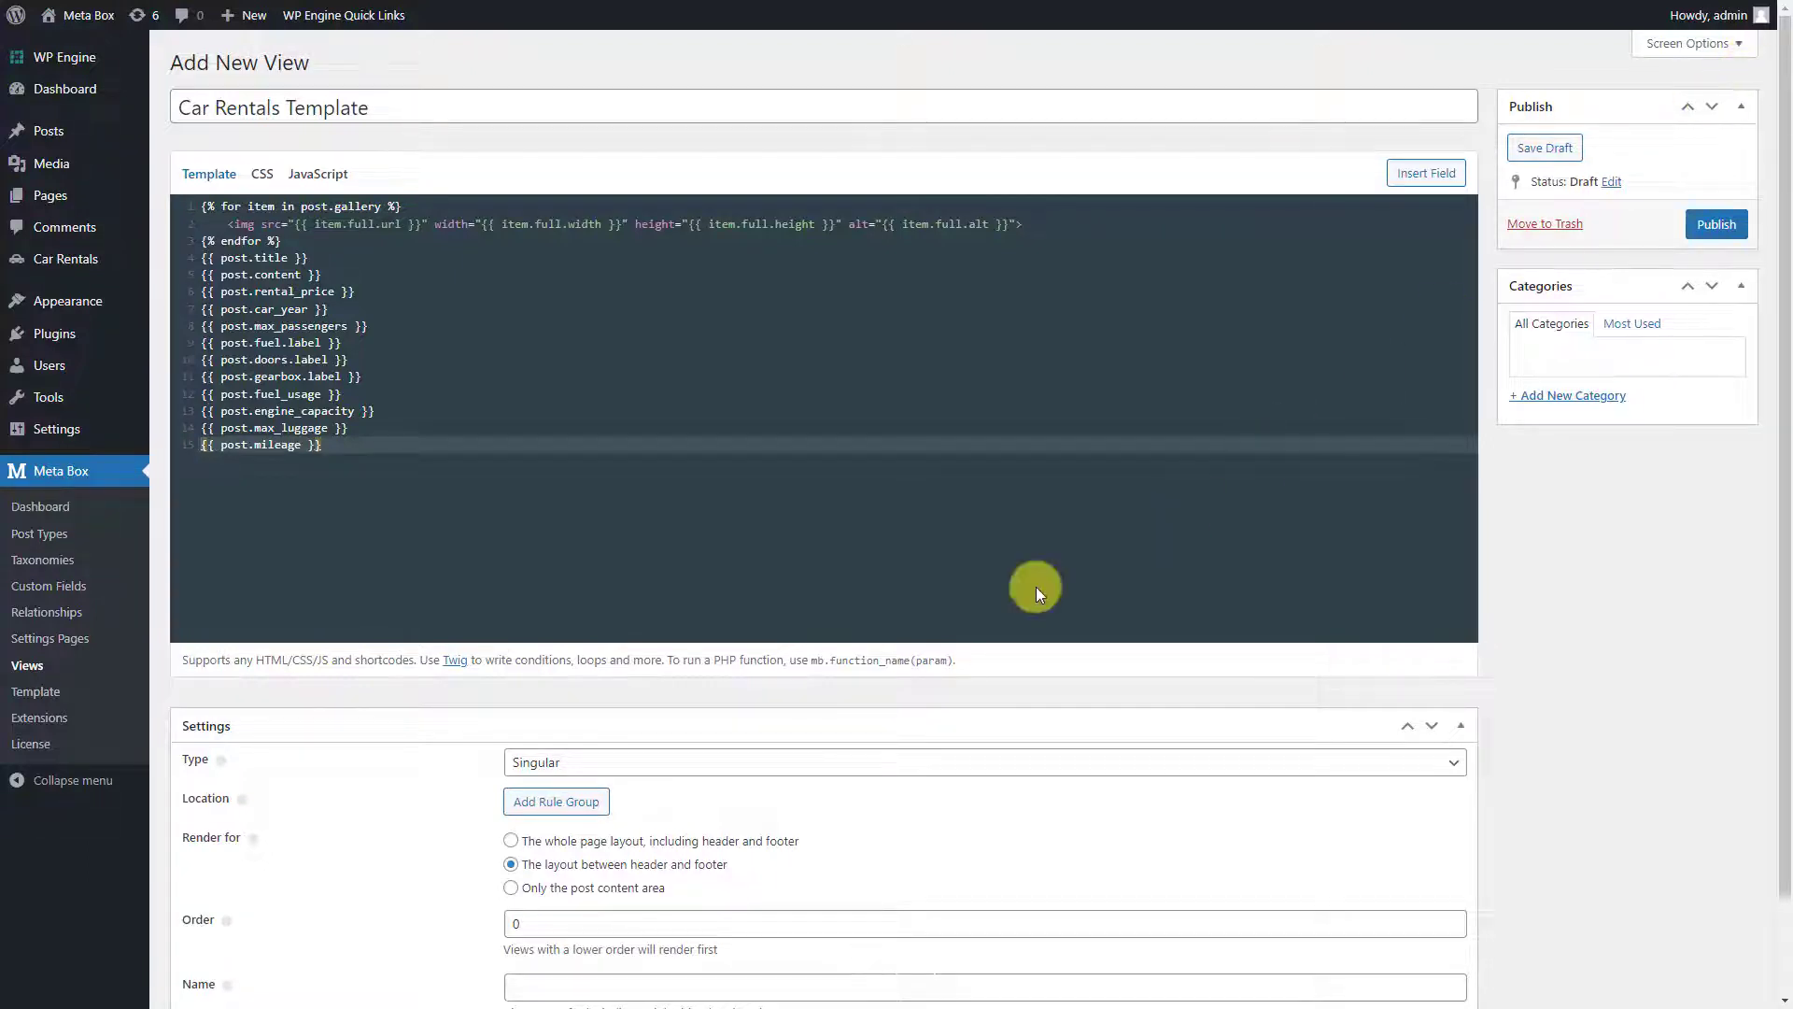
Set the view's location to all Car Rental posts and publish it, checking the output on the 2022 Mercedes-AMG G63 page.
click(551, 818)
click(555, 815)
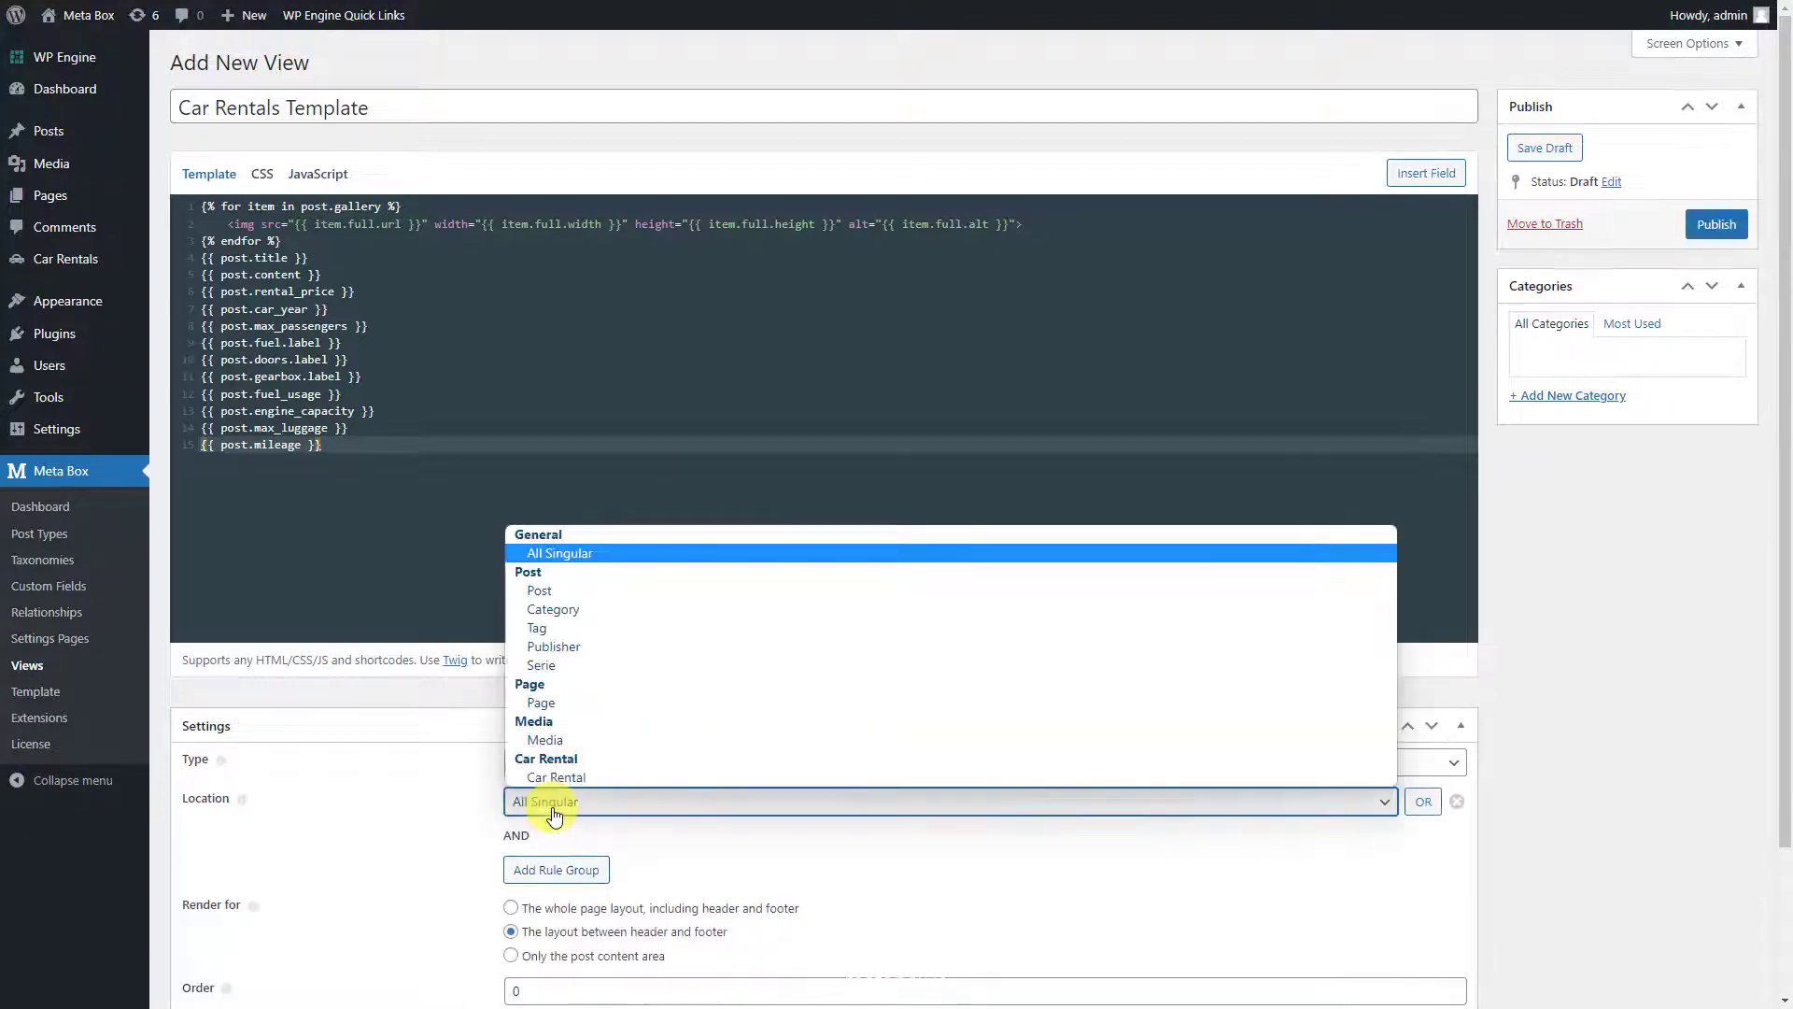
click(599, 779)
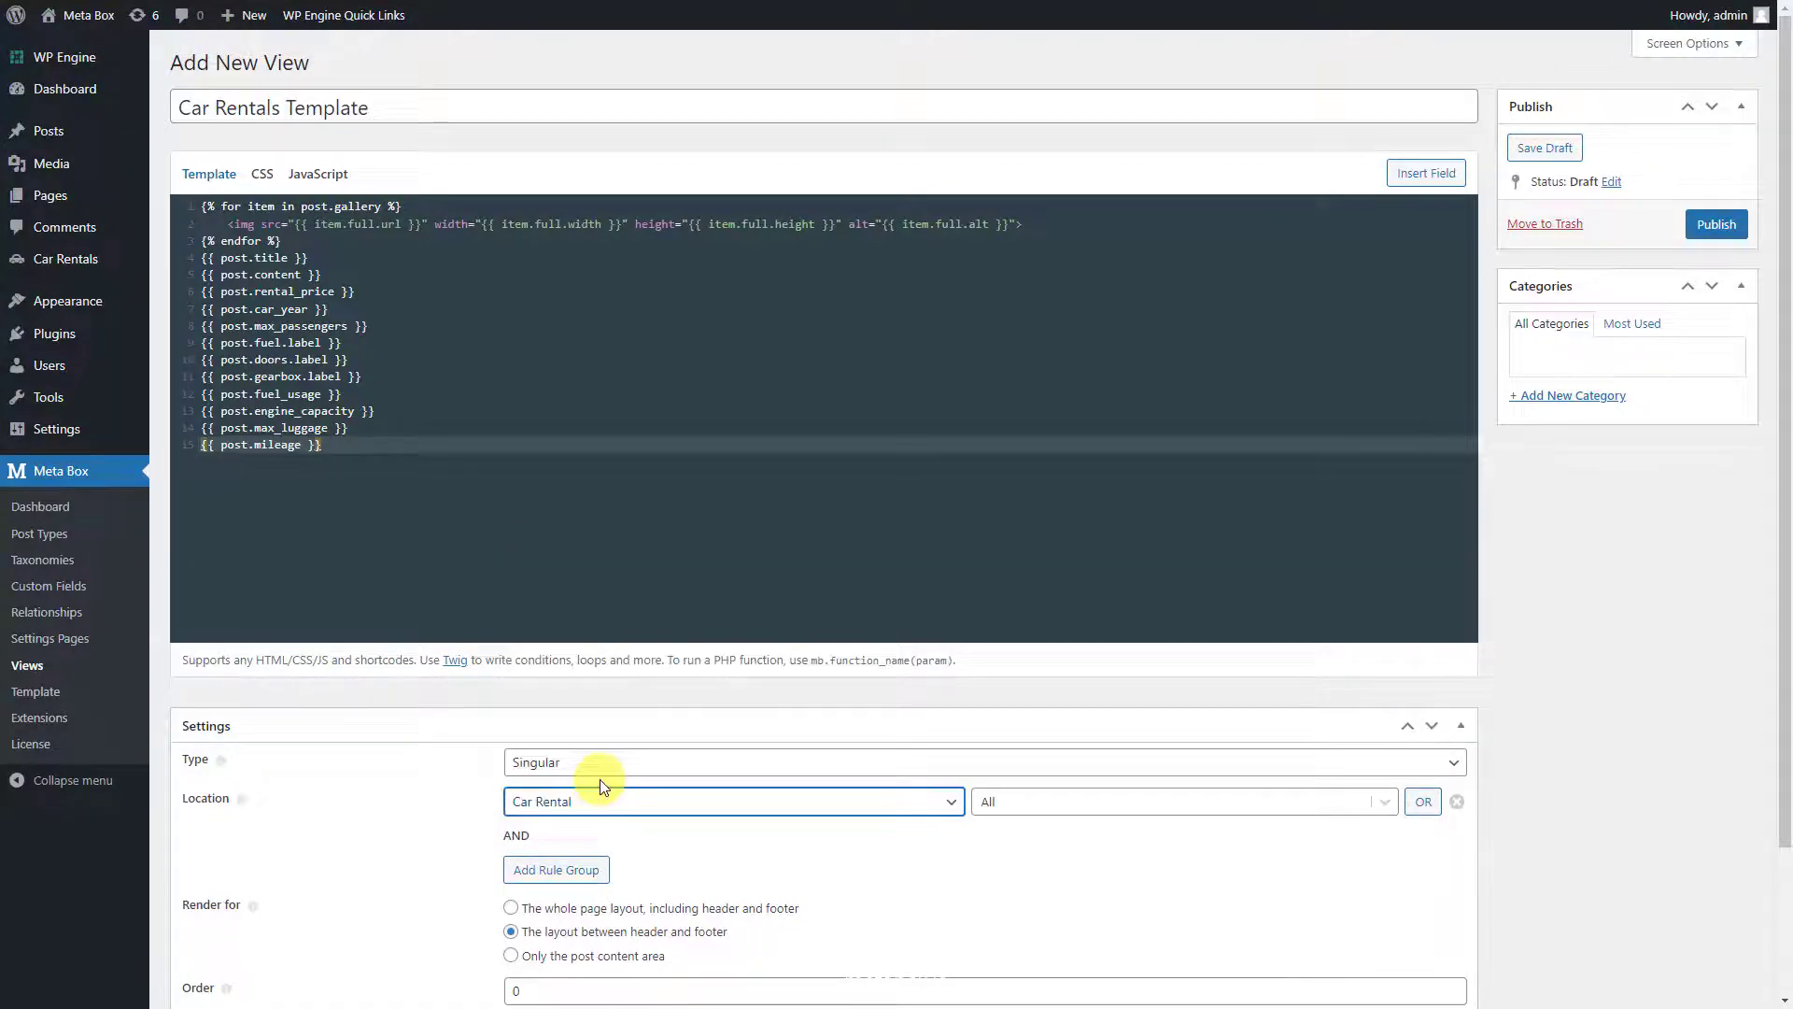
click(1707, 228)
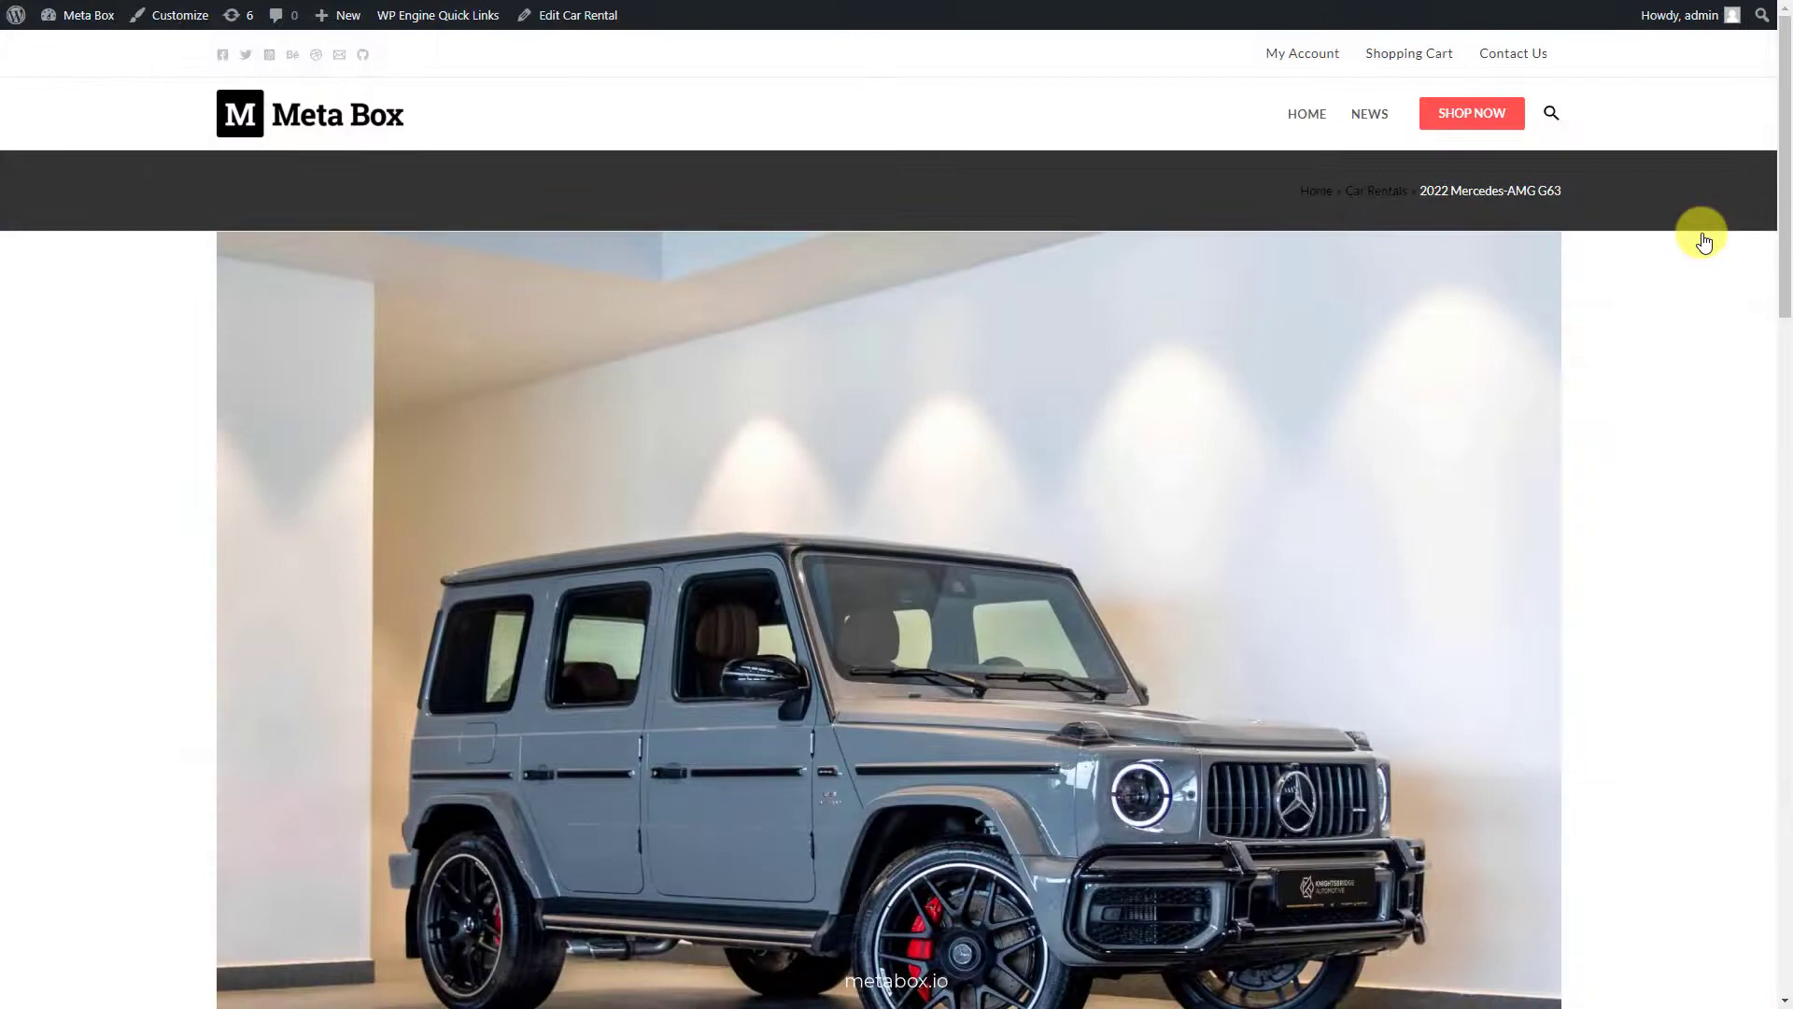
scroll(1704, 241, down, 20)
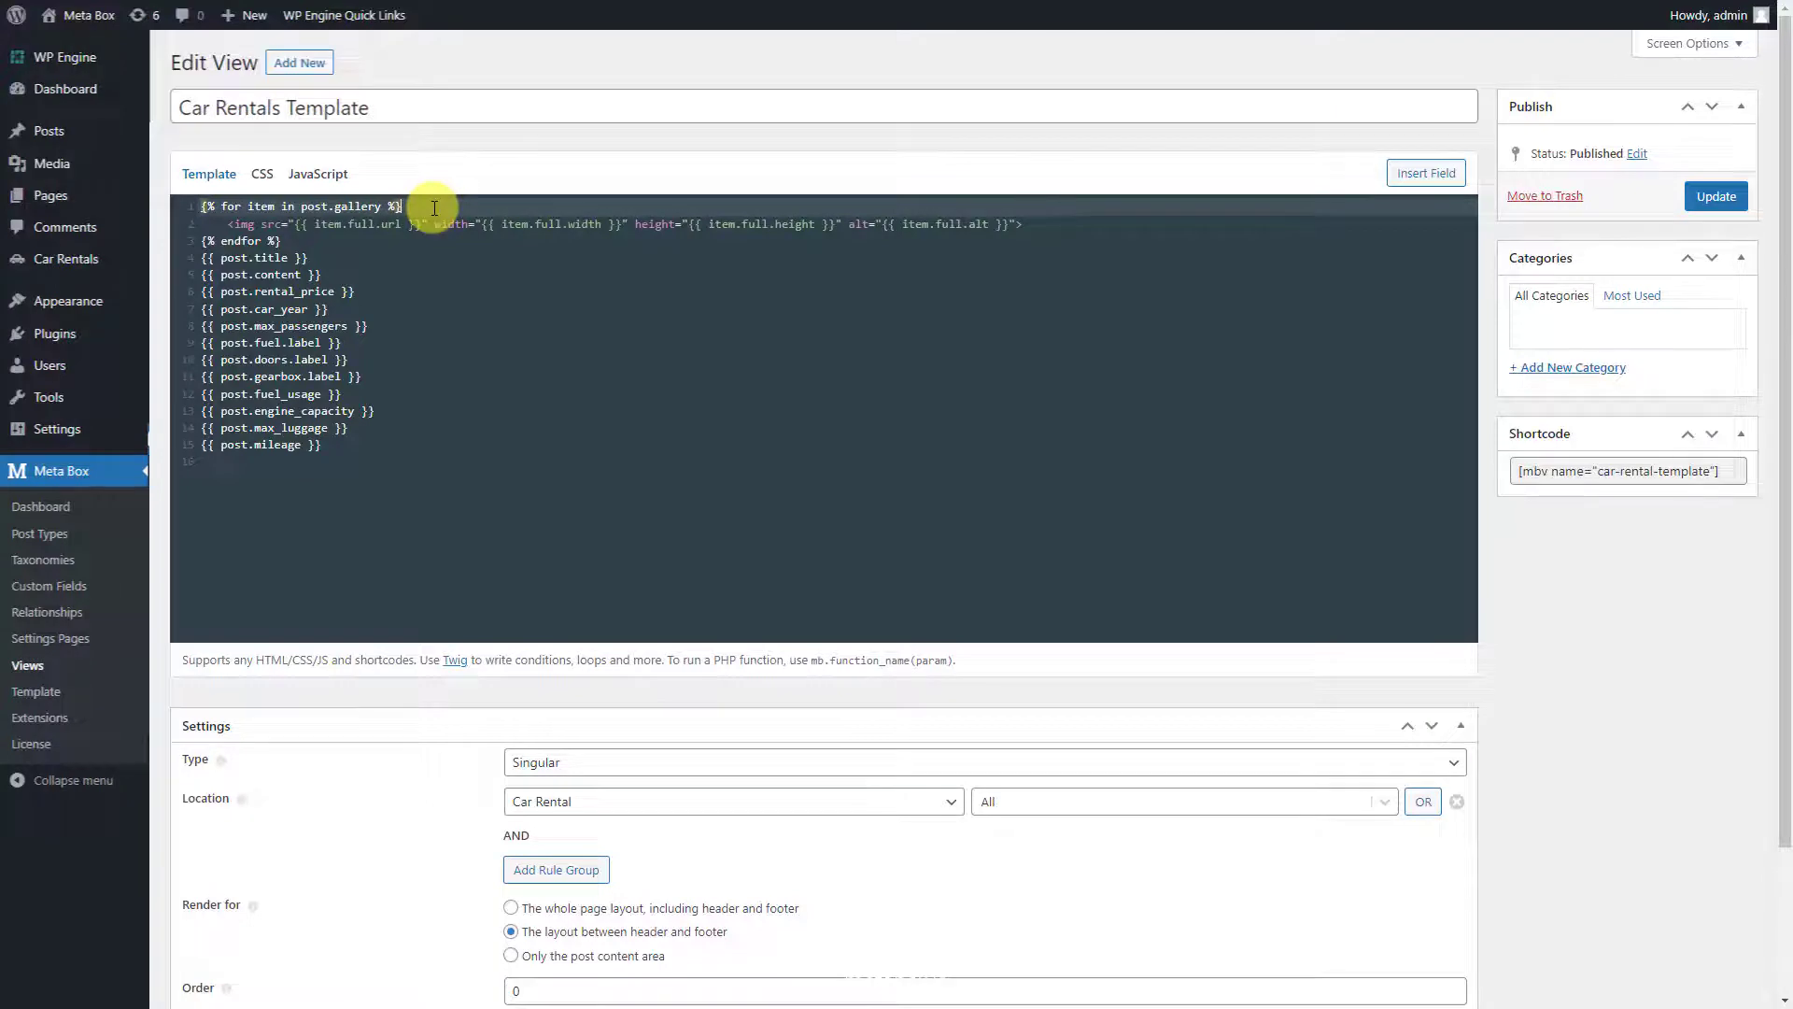
Replace the whole template code with the prepared car-rental HTML, with a gallery slideshow in col-left and labelled details in col-right.
key(ctrl+a)
key(ctrl+v)
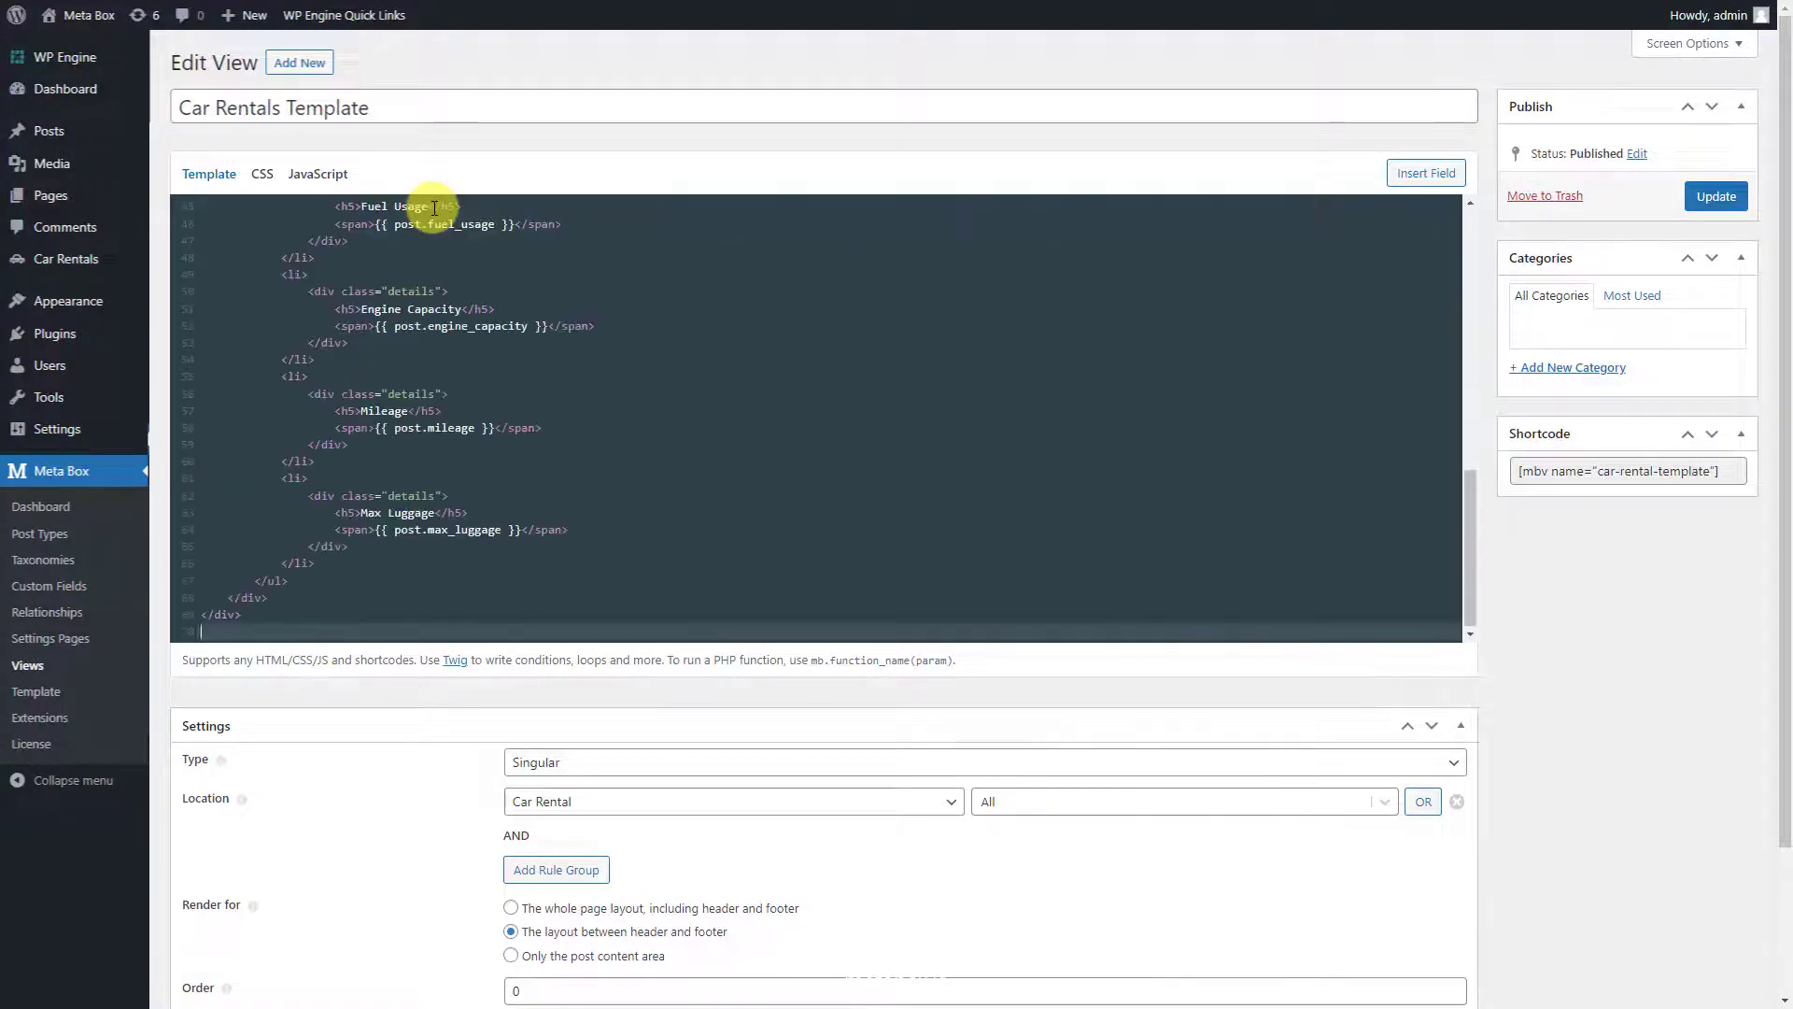
scroll(434, 207, up, 10)
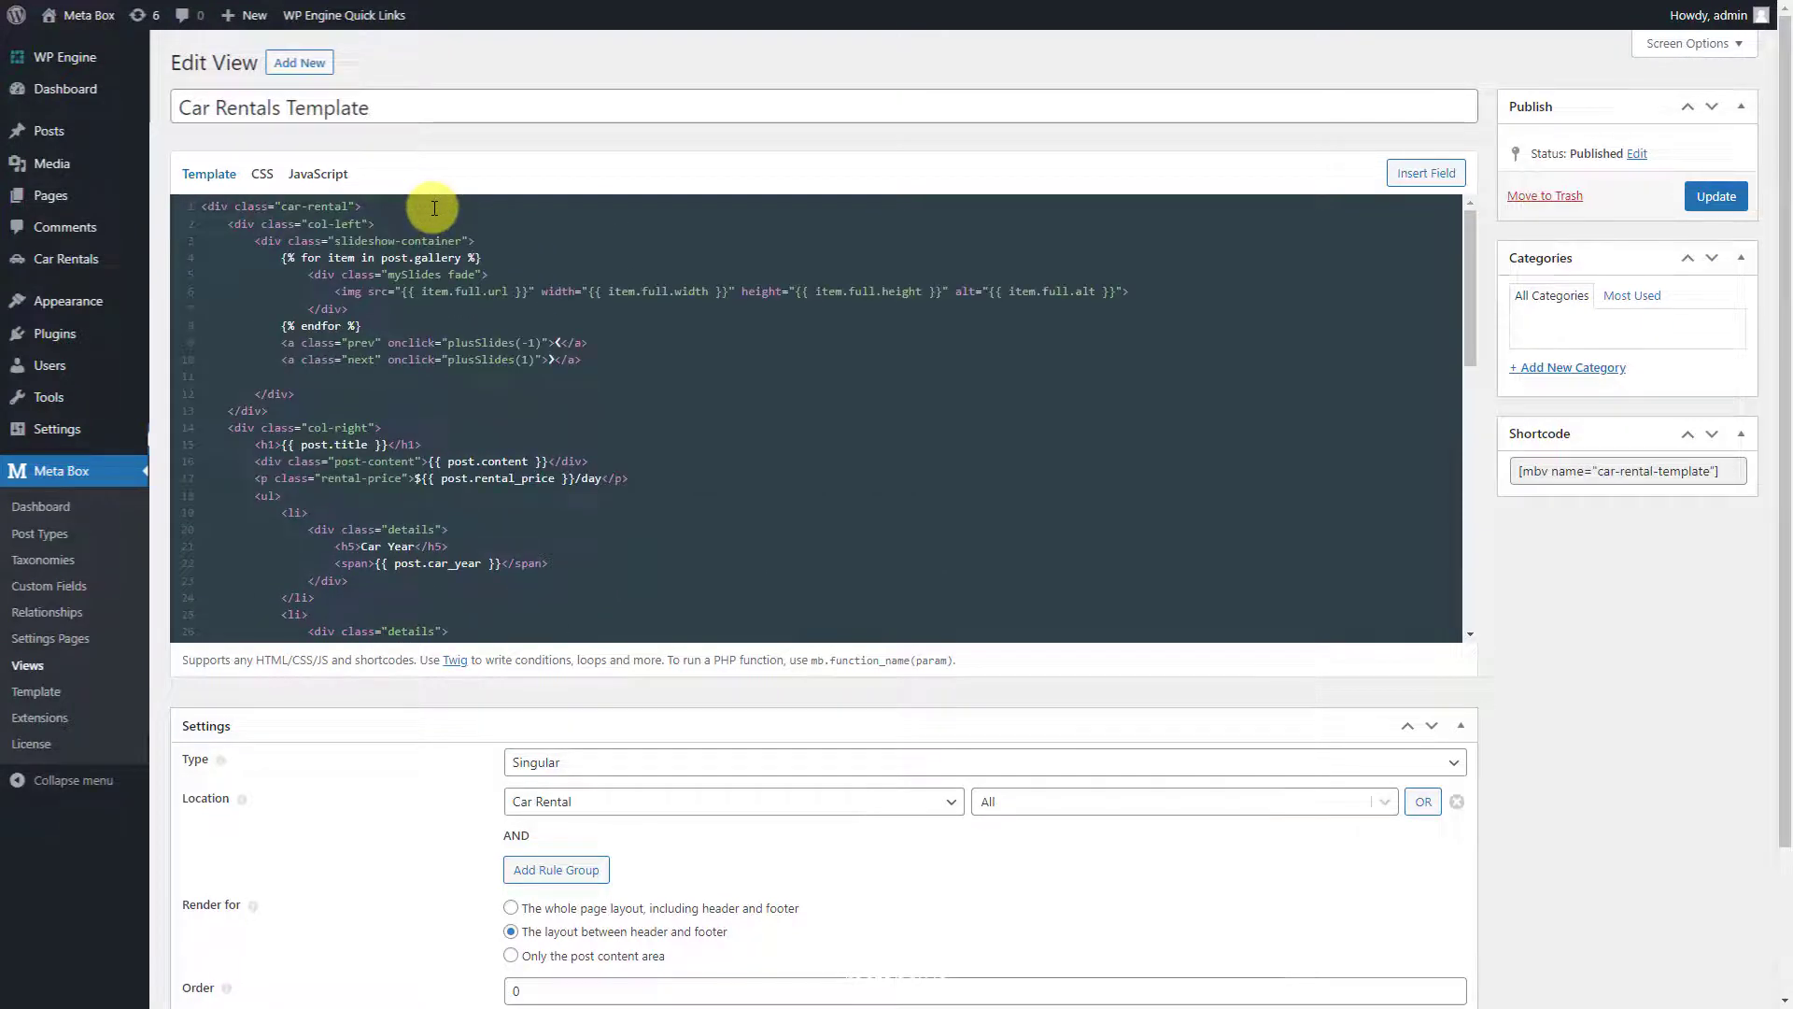
Paste the prepared CSS into the view to style the car-rental columns, post content, slideshow arrows and fade animation.
click(261, 177)
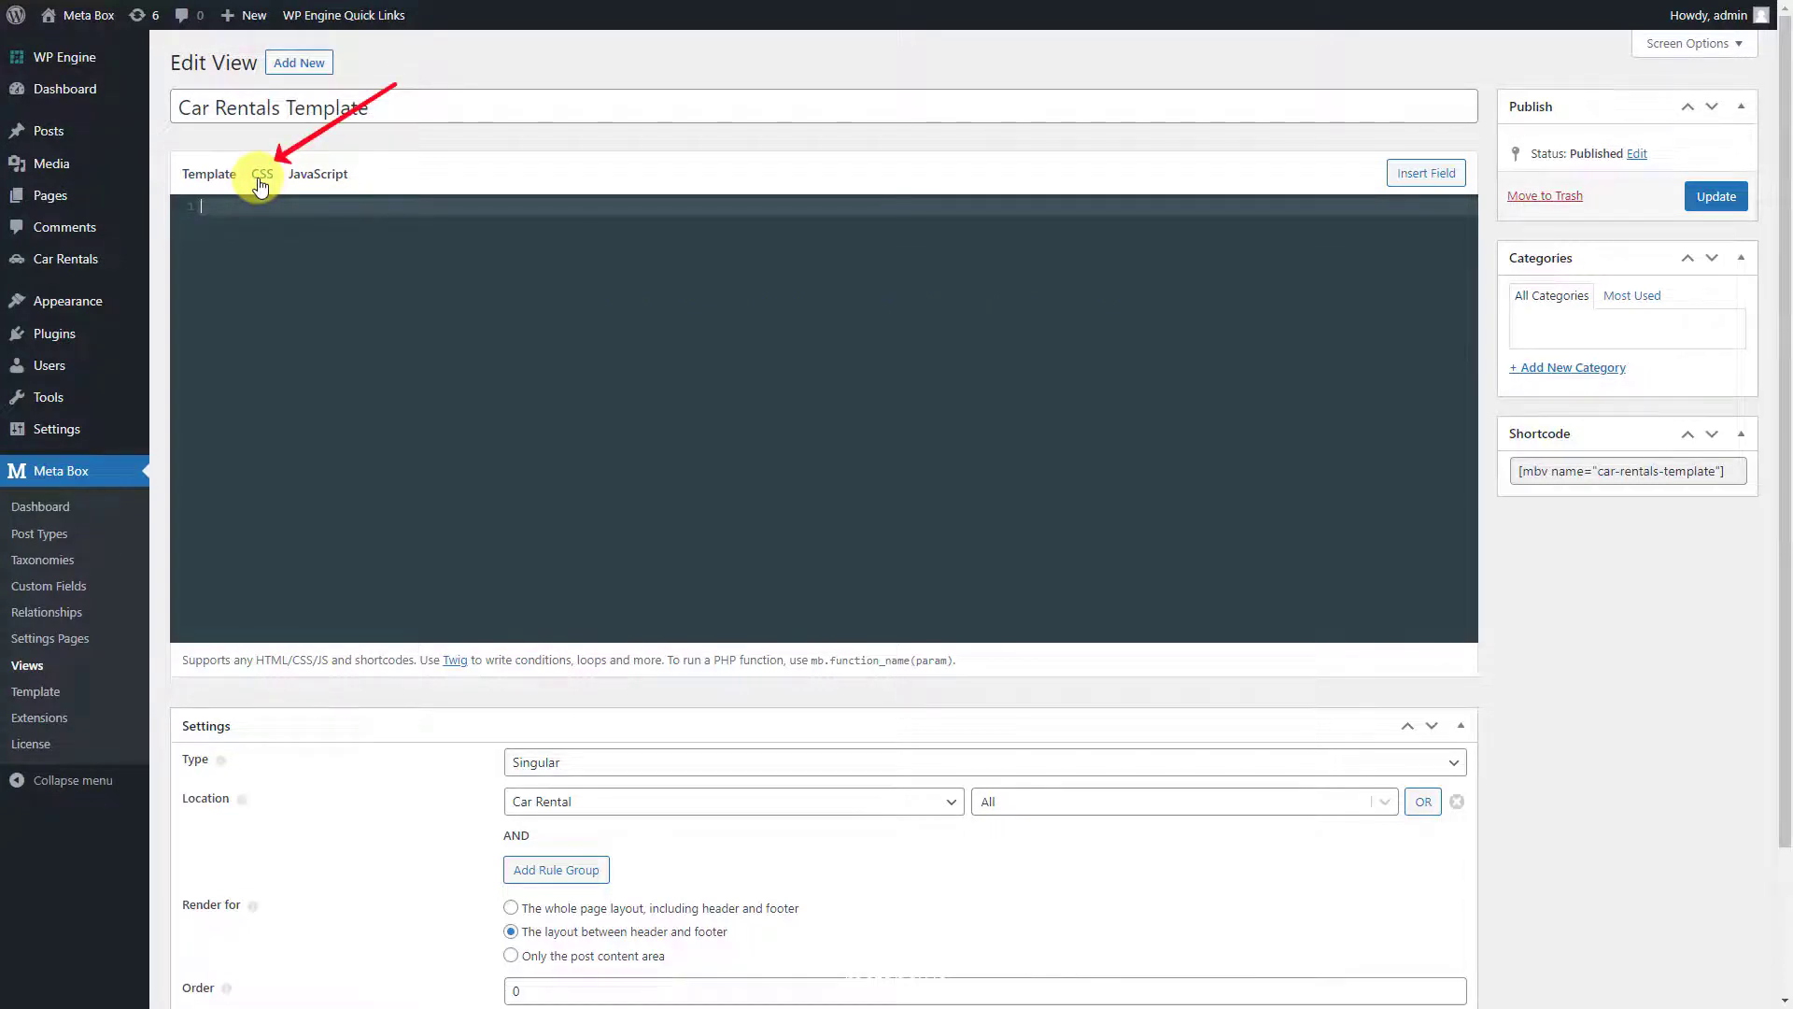
key(ctrl+v)
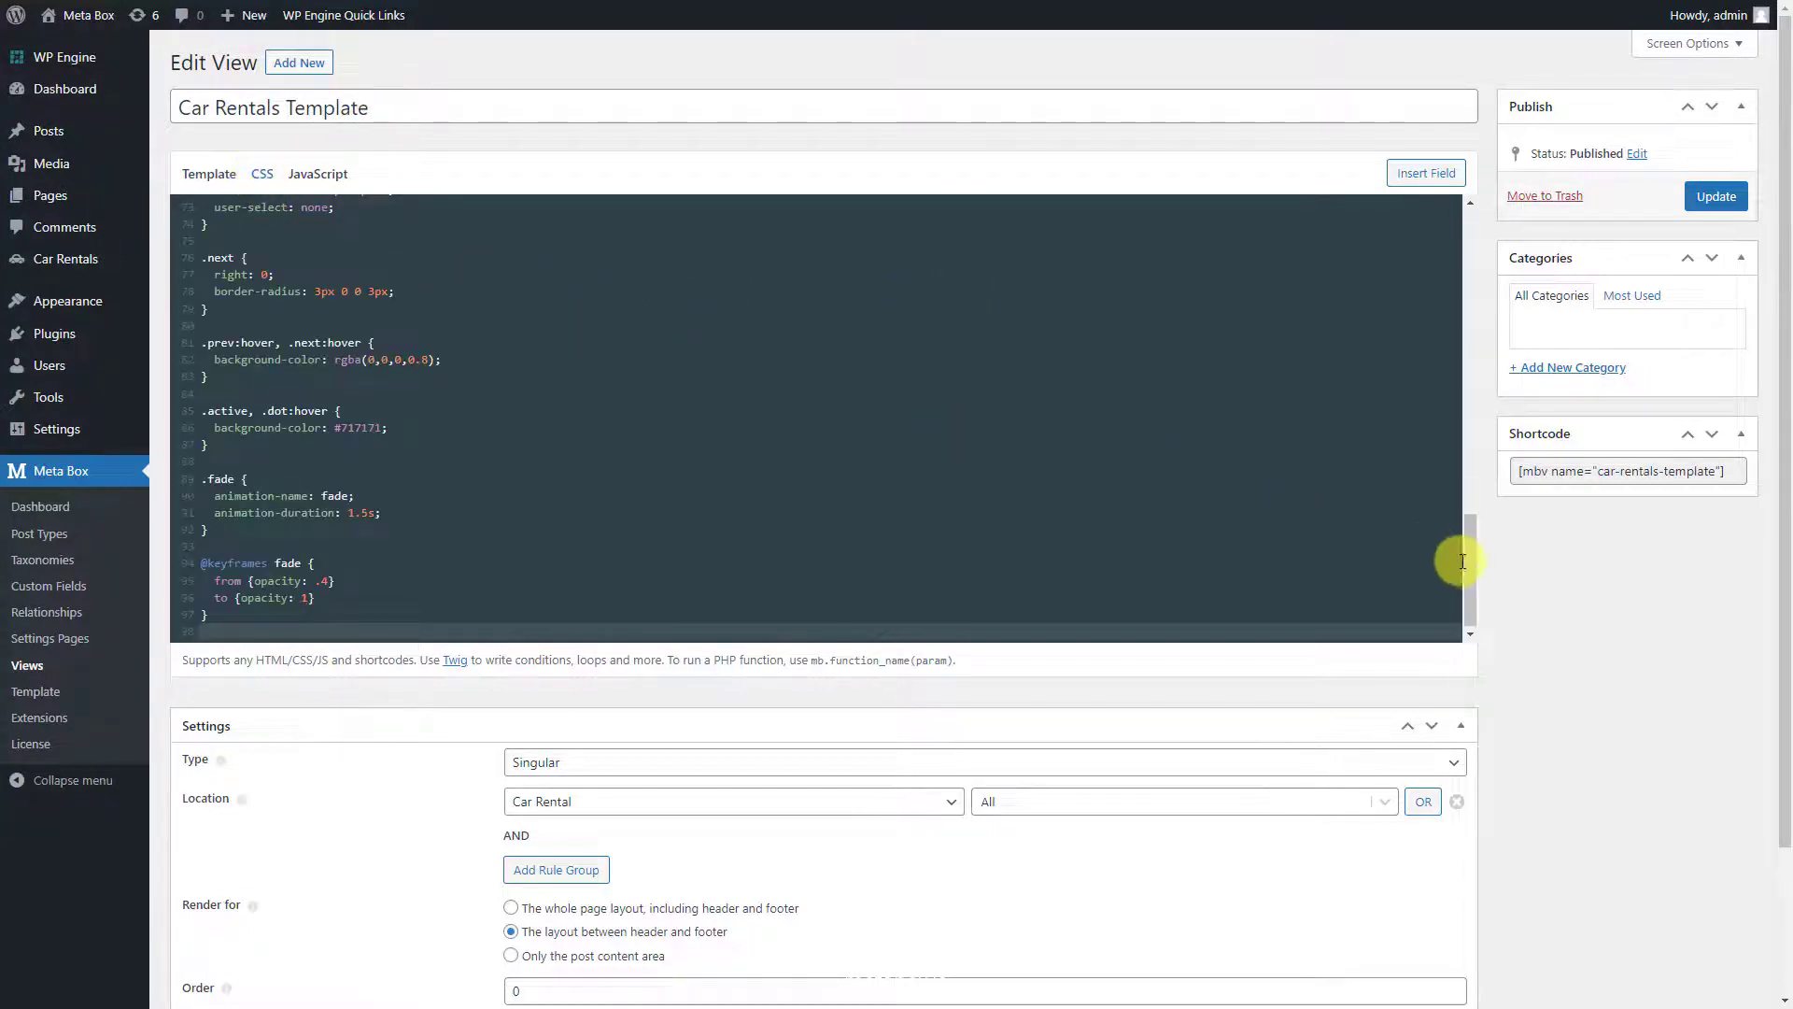
scroll(1465, 397, down, 5)
drag(1465, 397, 1466, 254)
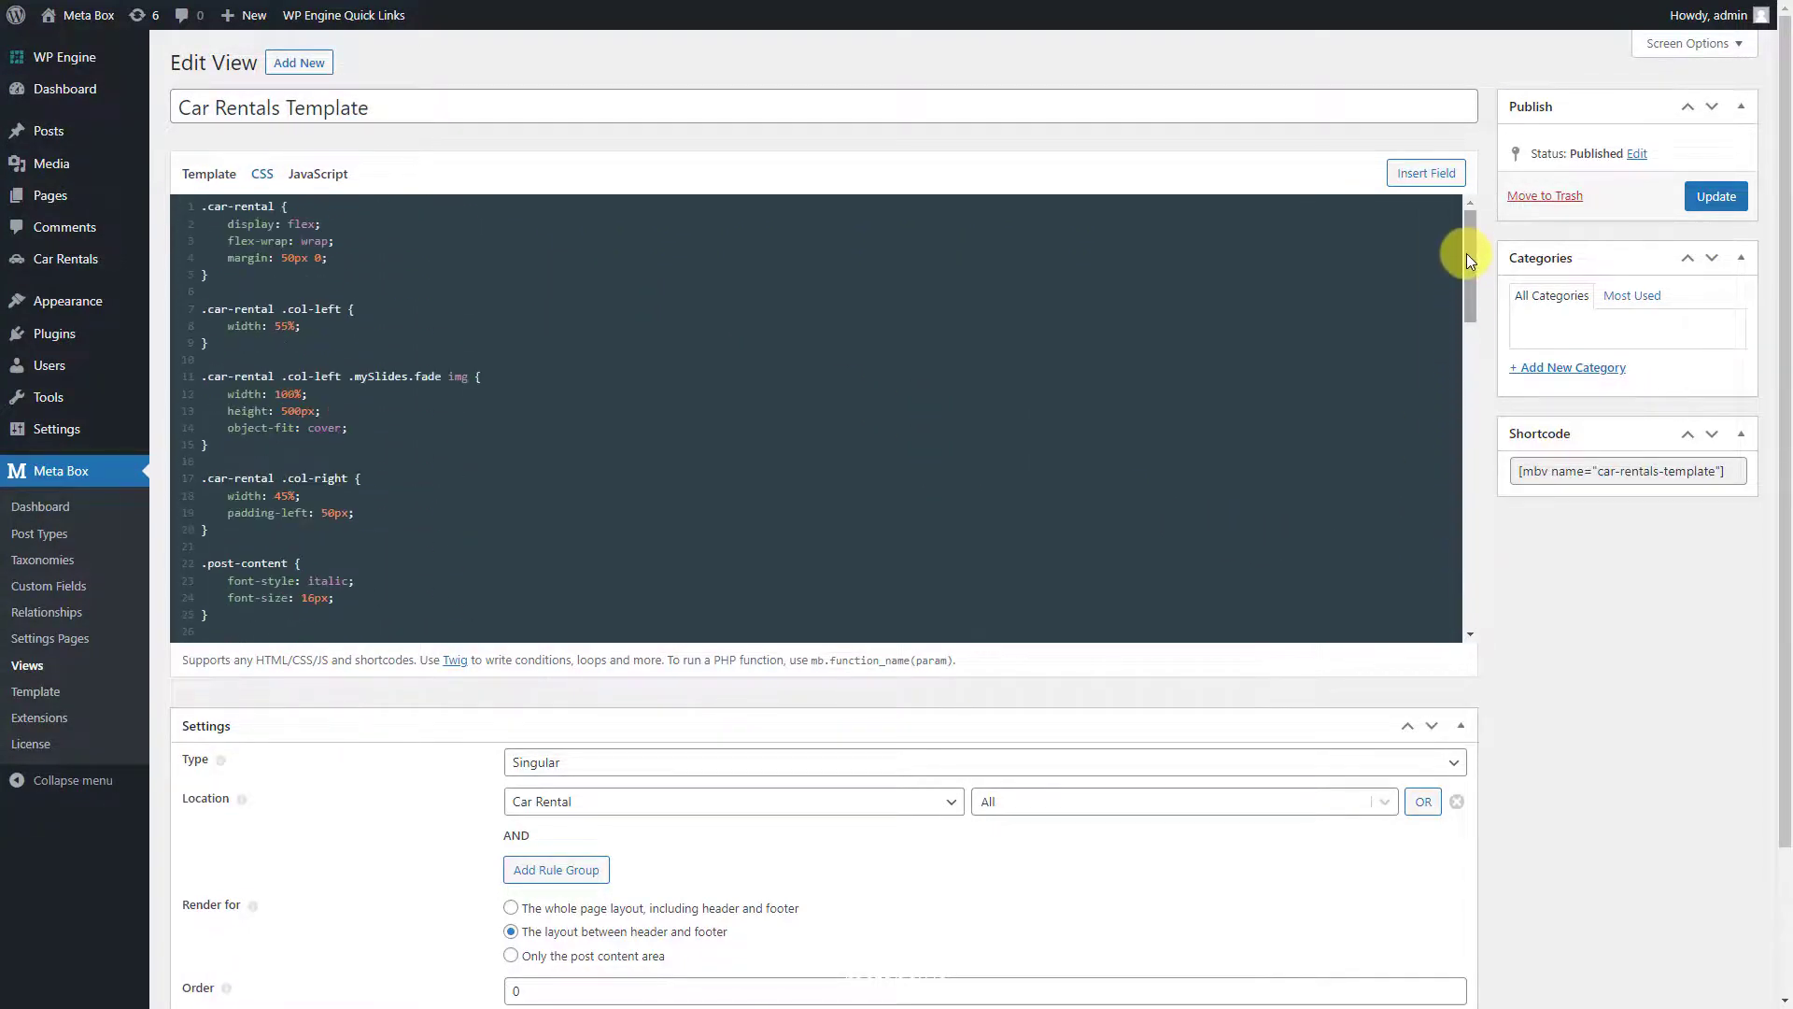
Add the slideshow JavaScript with plusSlides, currentSlide and showSlides, update the view, and test the gallery's next arrow on the car page.
click(328, 178)
text(let slideIndex = 1; showSlides(slideIndex);  function plusSlides(n) {   showSlides(slideIndex += n); }  function currentSlide(n) {   showSlides(slideIndex = n); }  function showSlides(n) {   let i;   let slides = document.getElementsByClassName("mySlides");   if (n > slides.length) {slideIndex = 1}   if (n < 1) {slideIndex = slides.length}   for (i = 0; i < slides.length; i++) {     slides[i].style.display = "none";   }   slides[slideIndex-1].style.display = "block"; })
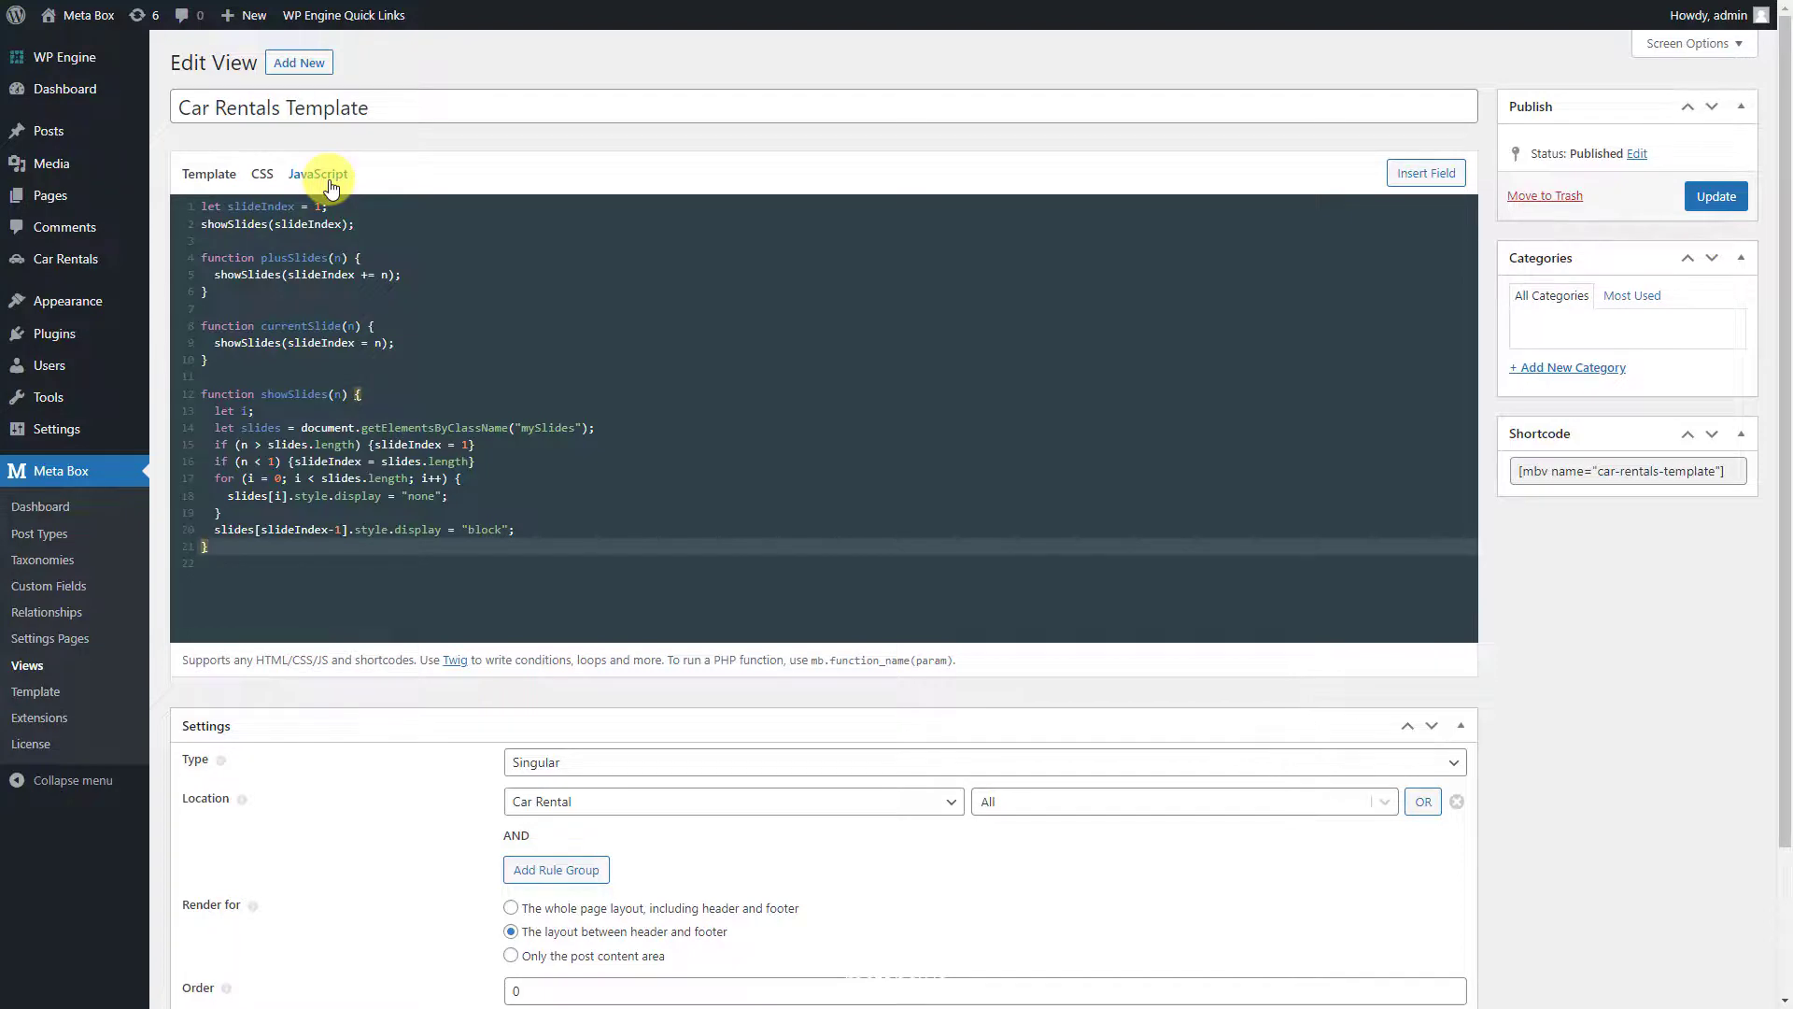
click(1713, 207)
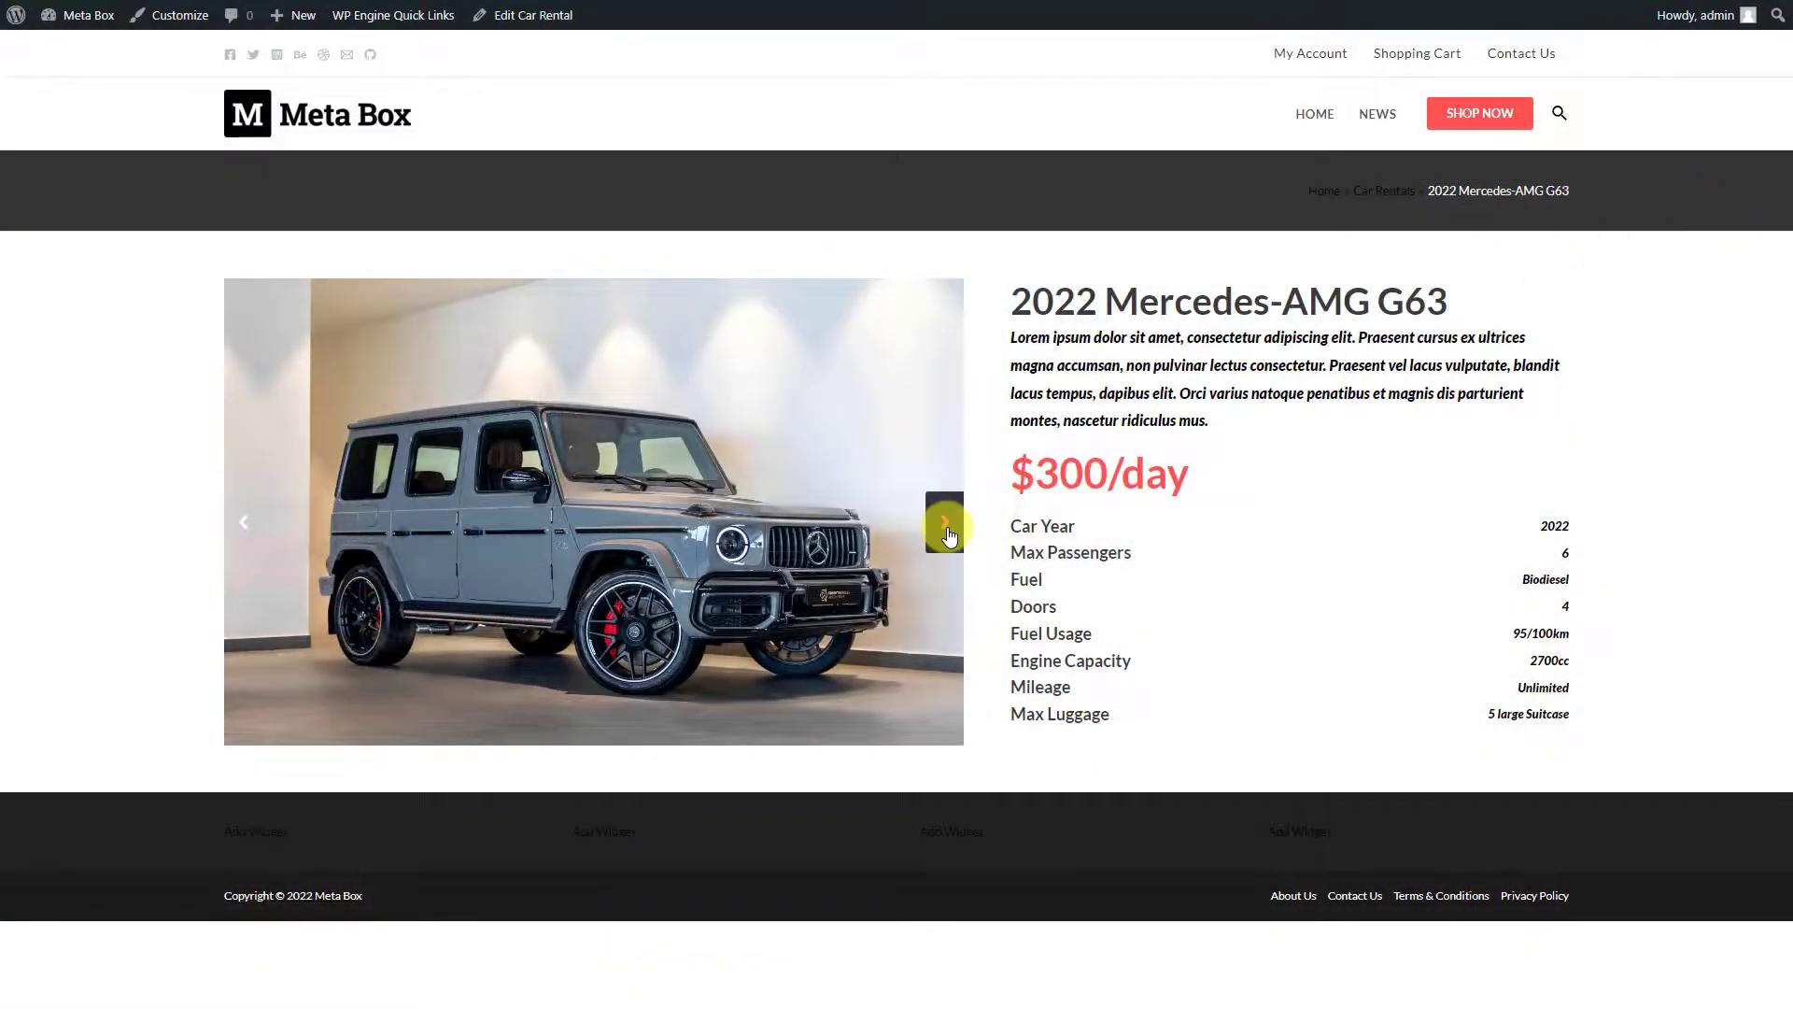
click(945, 525)
click(947, 528)
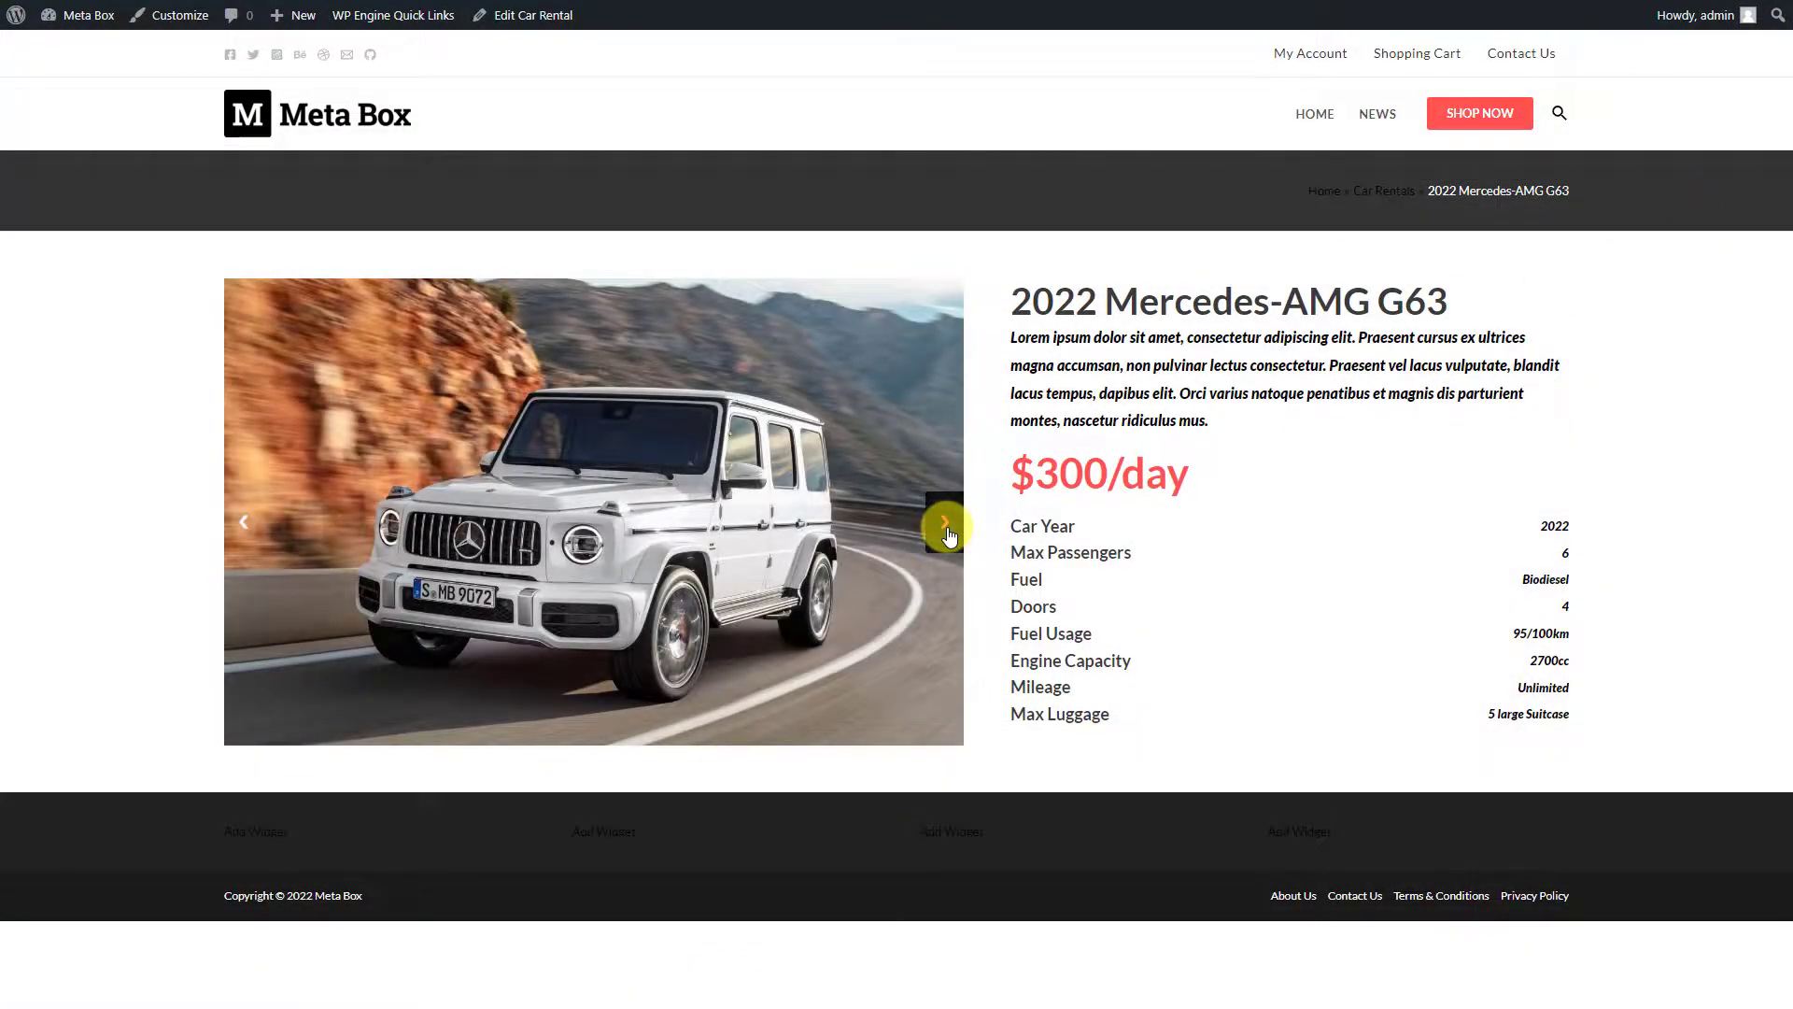